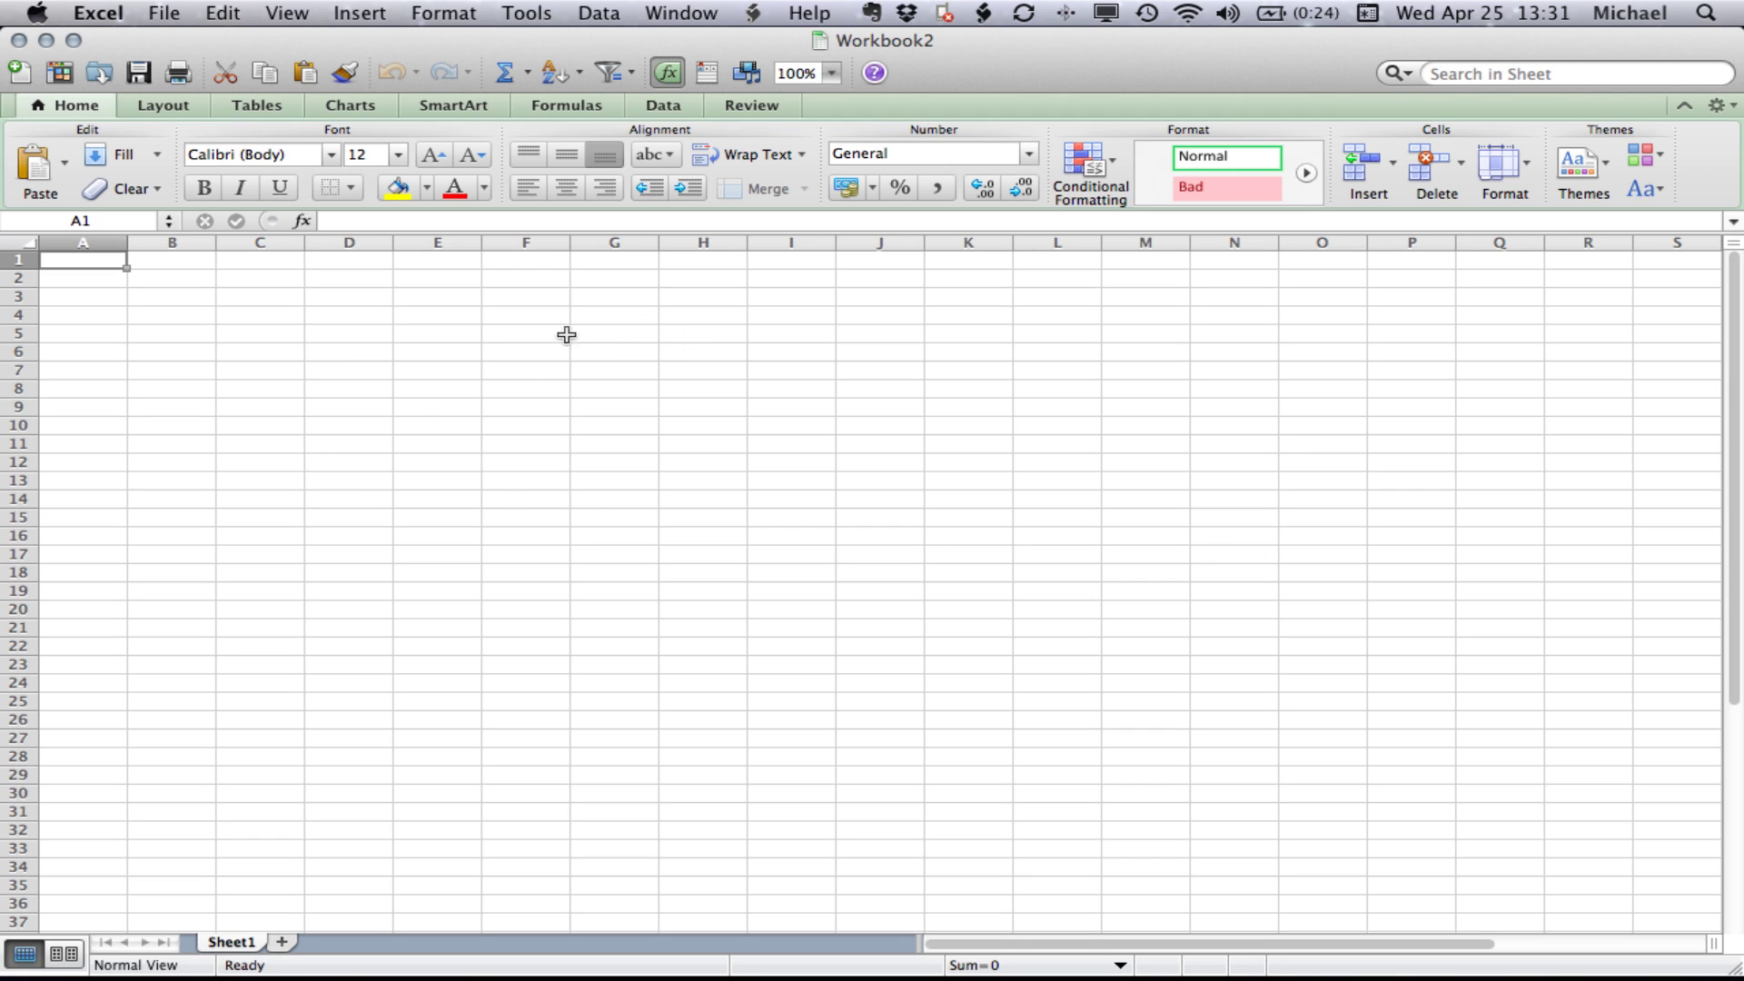
{"action": "left_click", "coordinate": [468, 309]}
{"action": "left_click", "coordinate": [615, 373]}
{"action": "left_click", "coordinate": [785, 348]}
{"action": "left_click", "coordinate": [525, 423]}
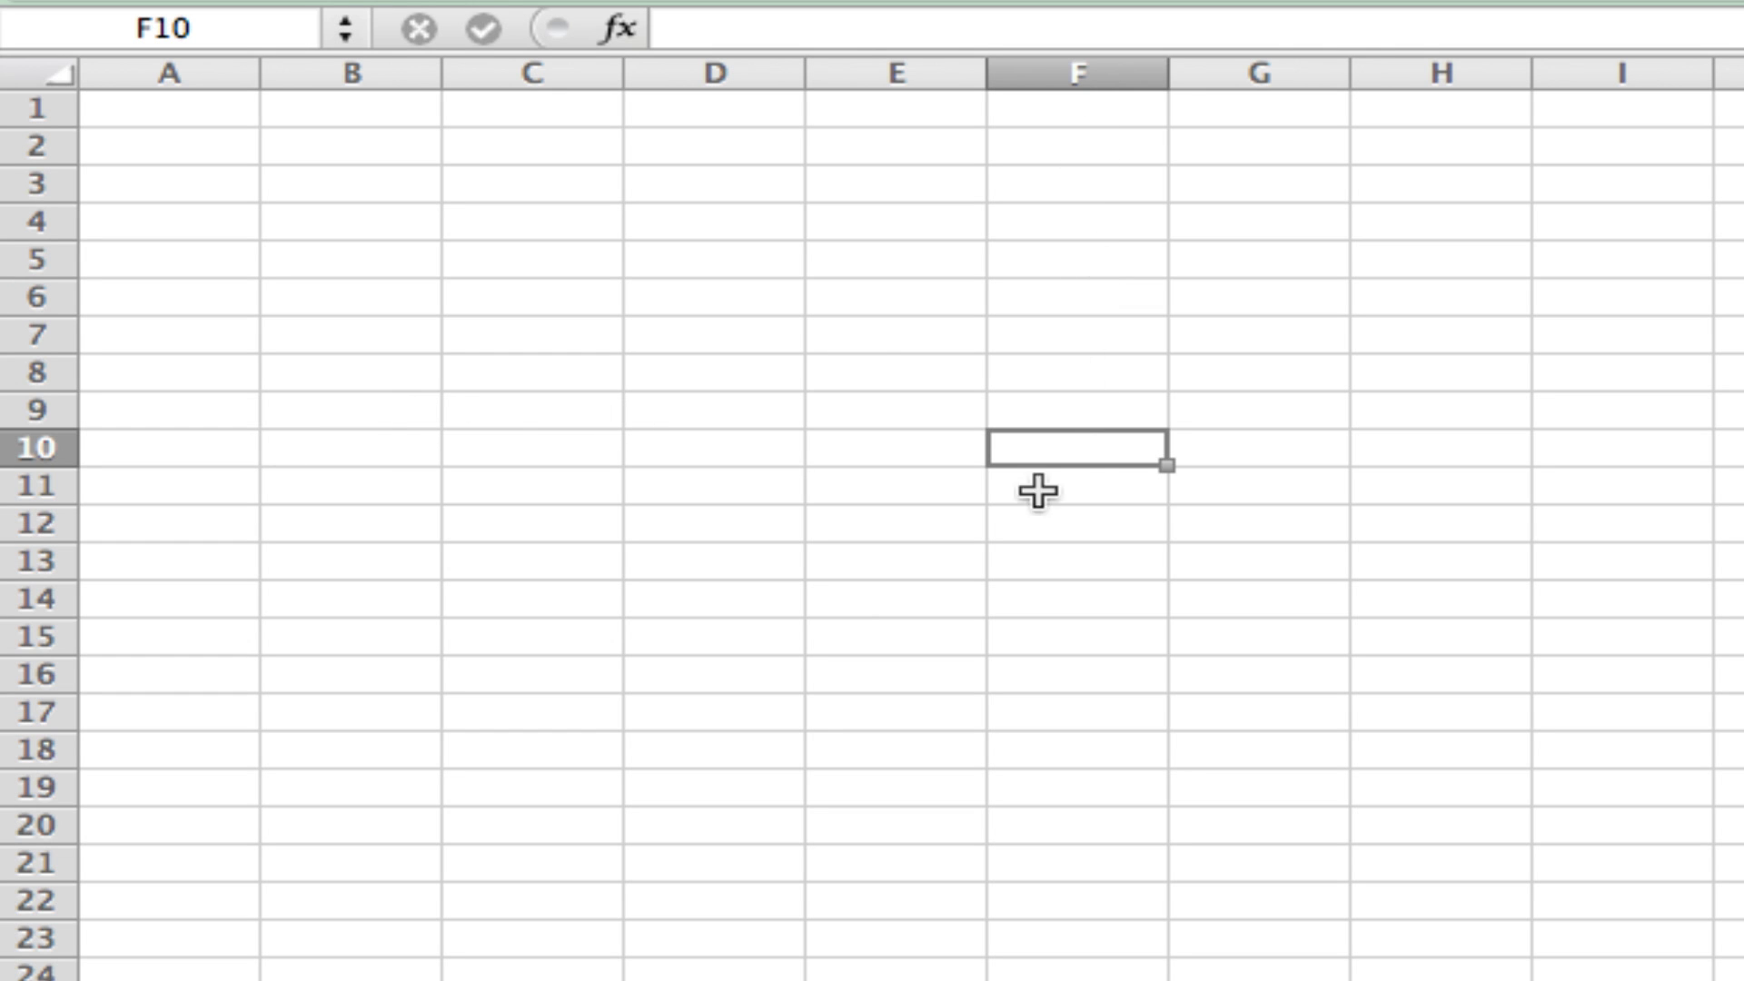
Enter 15 in cell D3 and 30 in cell E3.
{"action": "left_click", "coordinate": [716, 180]}
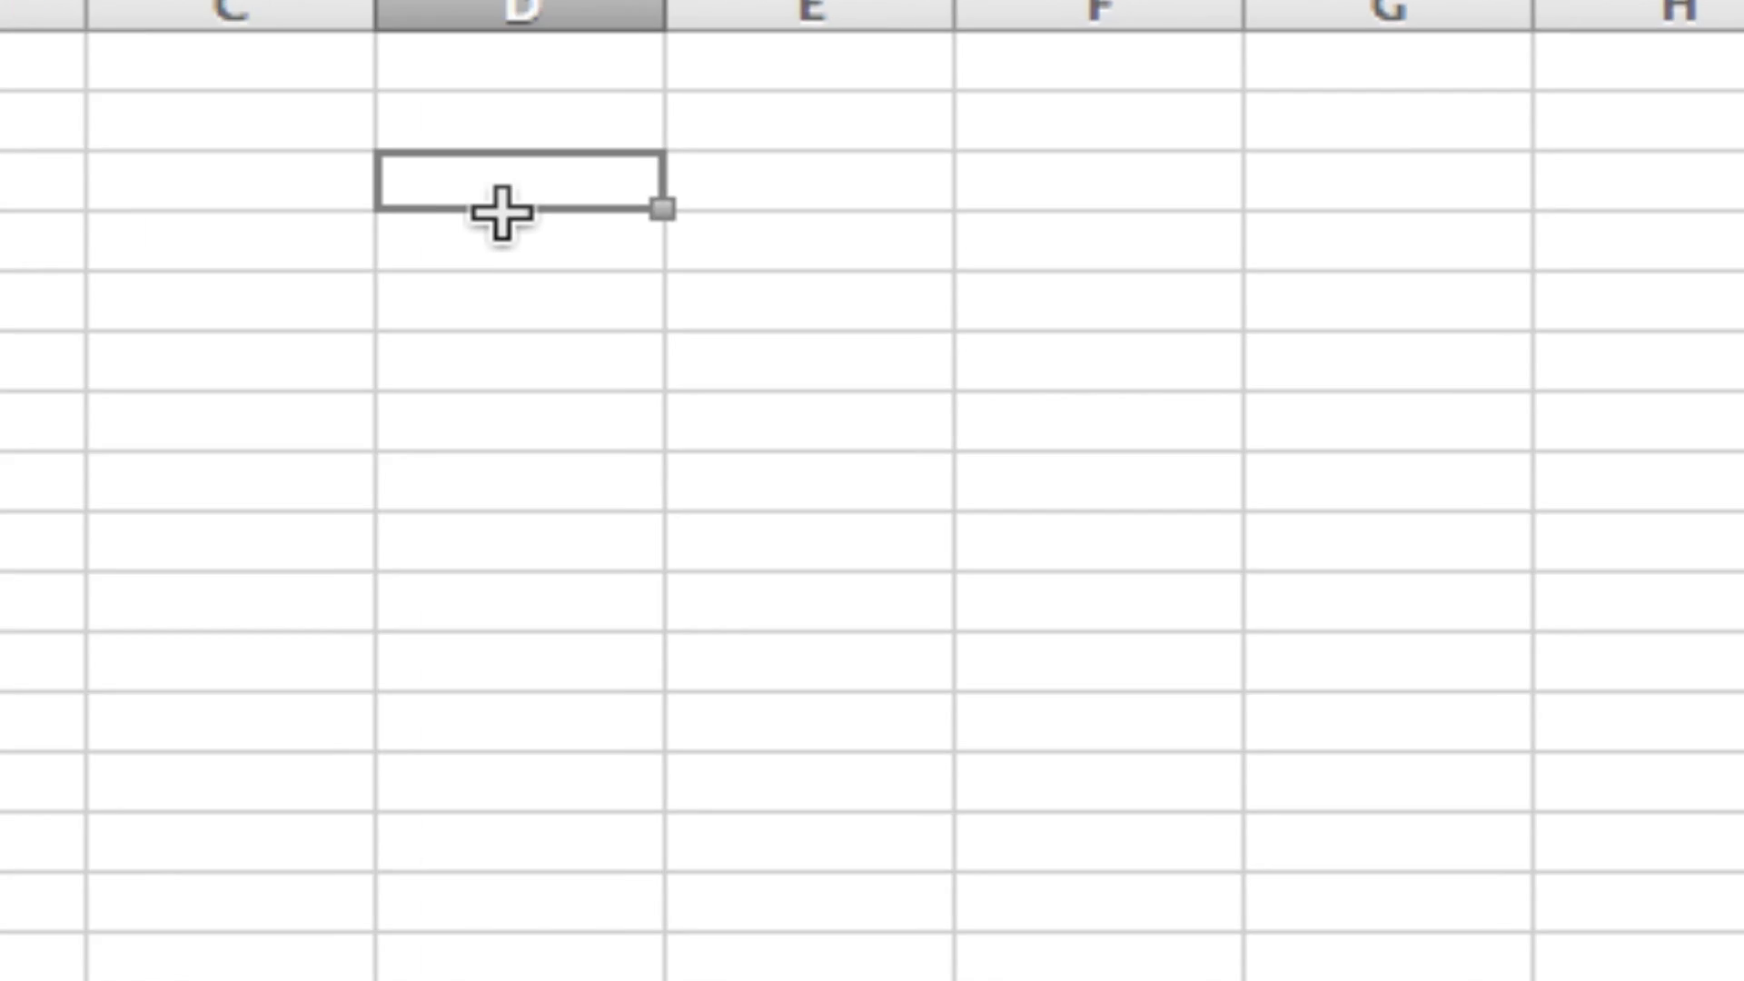
{"action": "type", "text": "15"}
{"action": "key", "text": "Tab"}
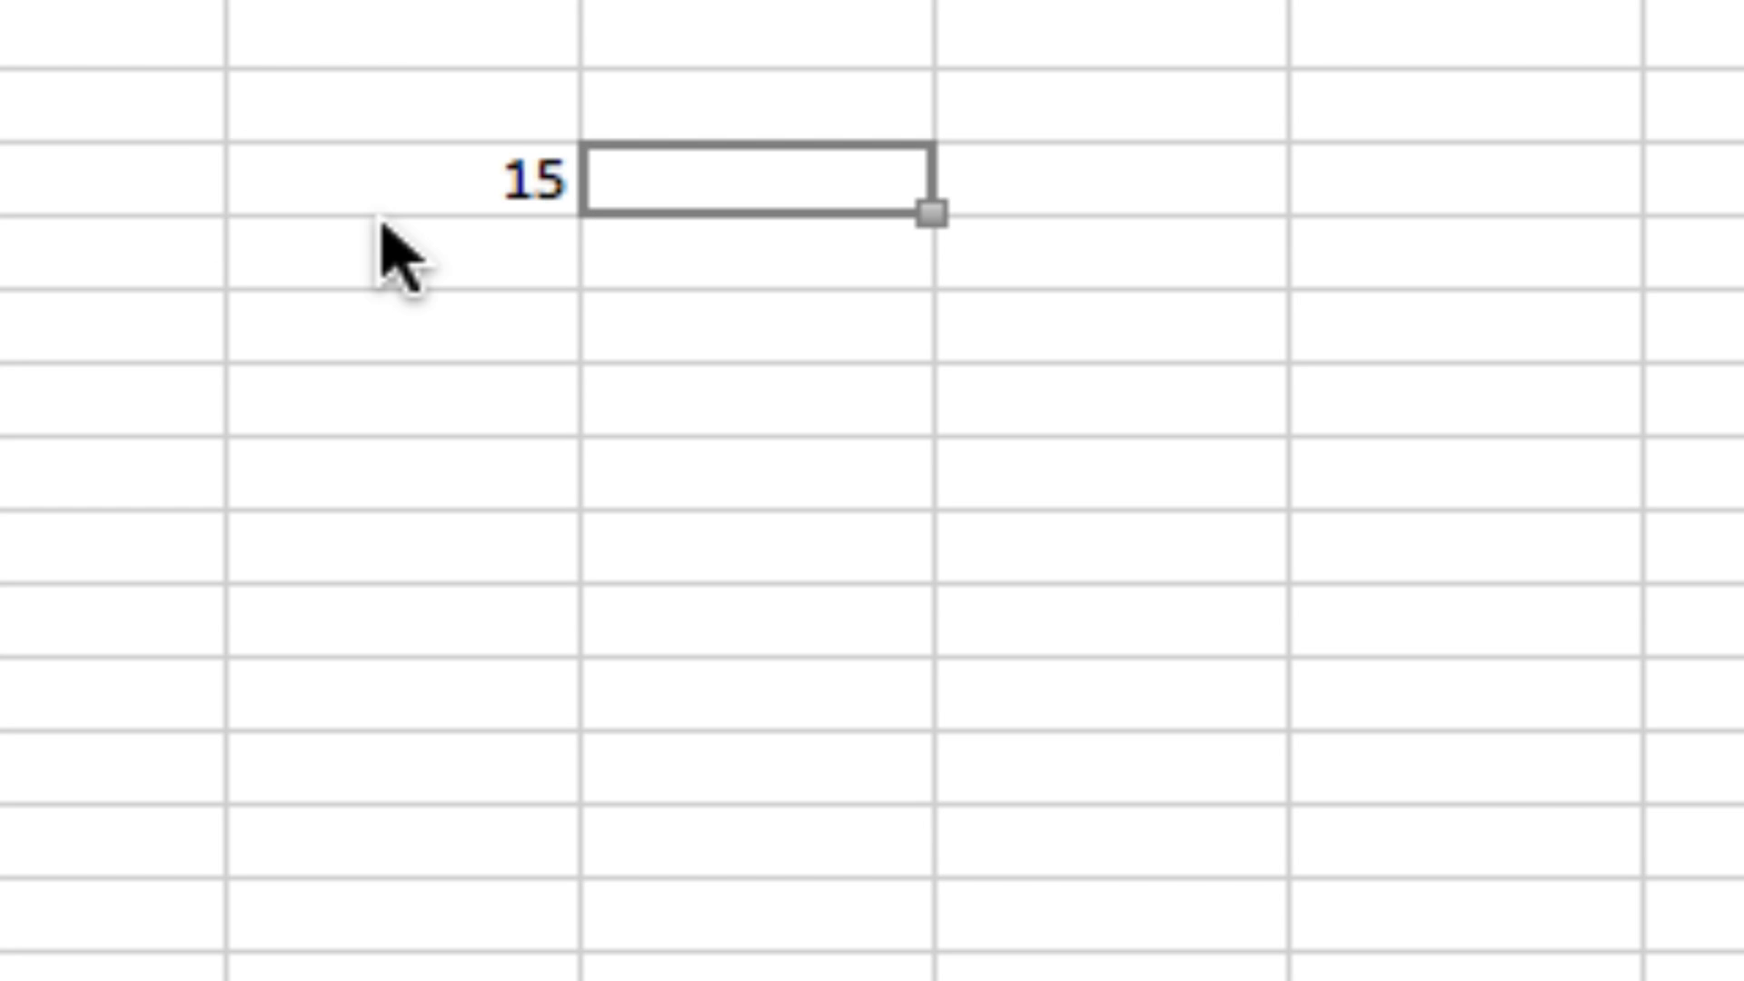
{"action": "type", "text": "30"}
{"action": "key", "text": "Tab"}
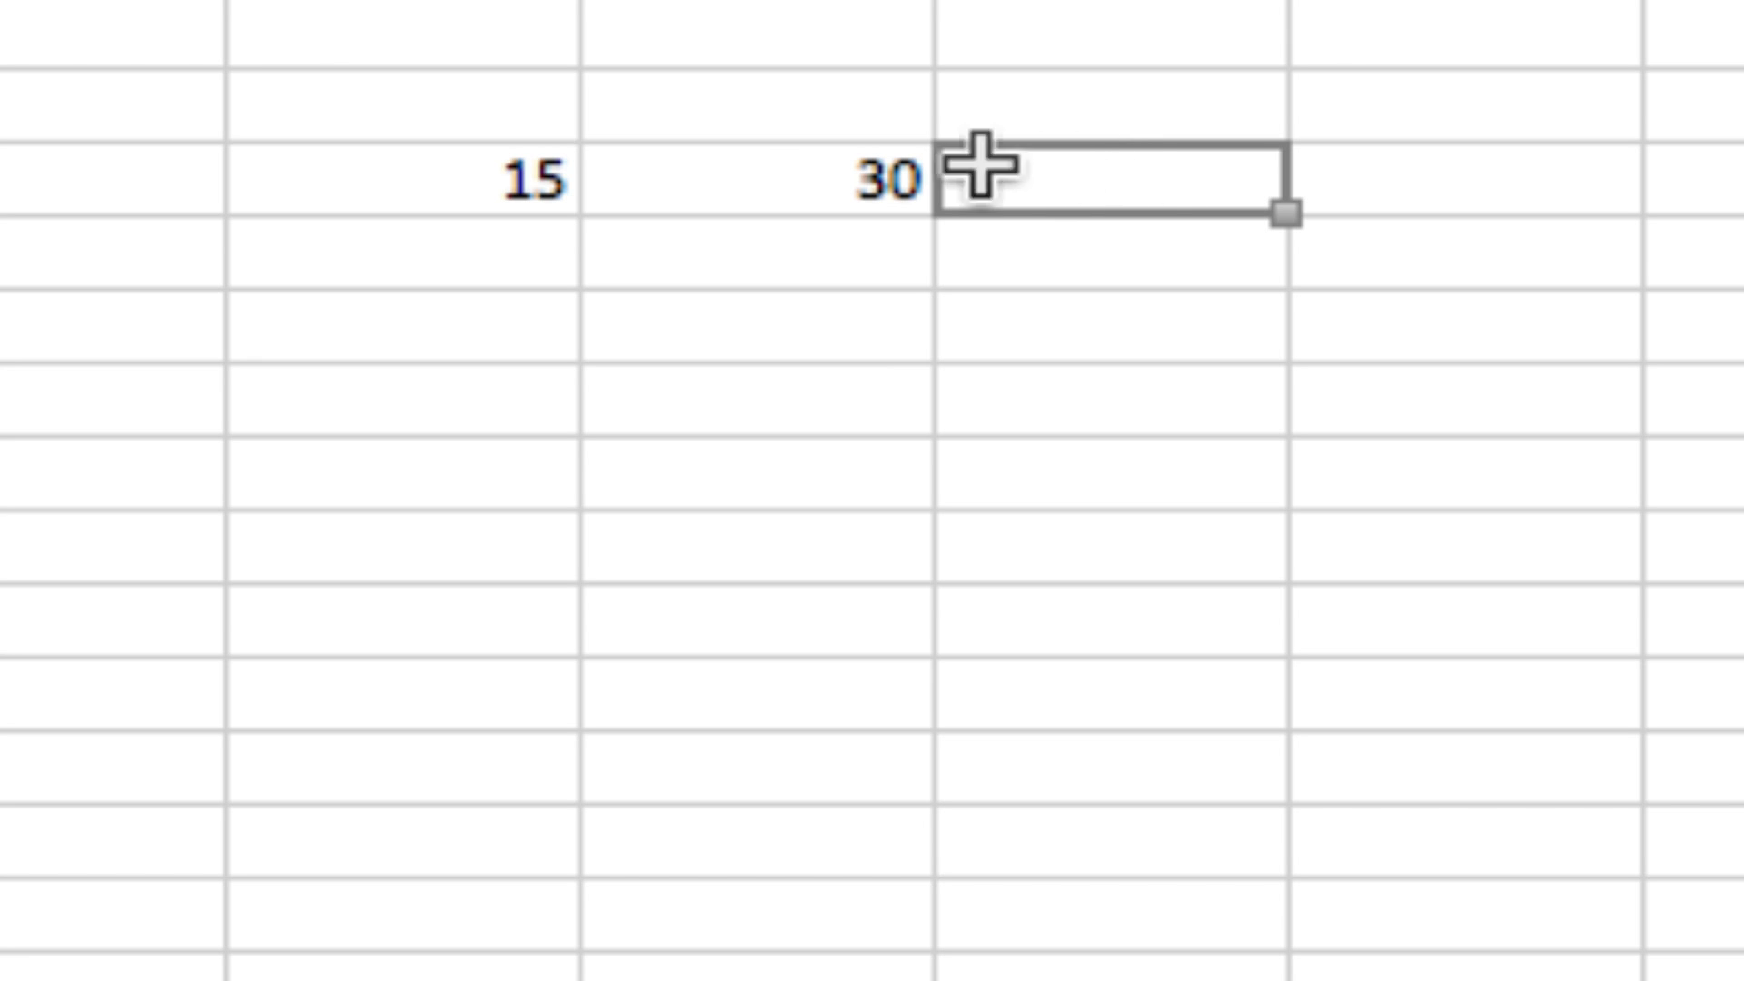
Clear the numbers from cells E3 and D3.
{"action": "left_click", "coordinate": [804, 198]}
{"action": "key", "text": "BackSpace"}
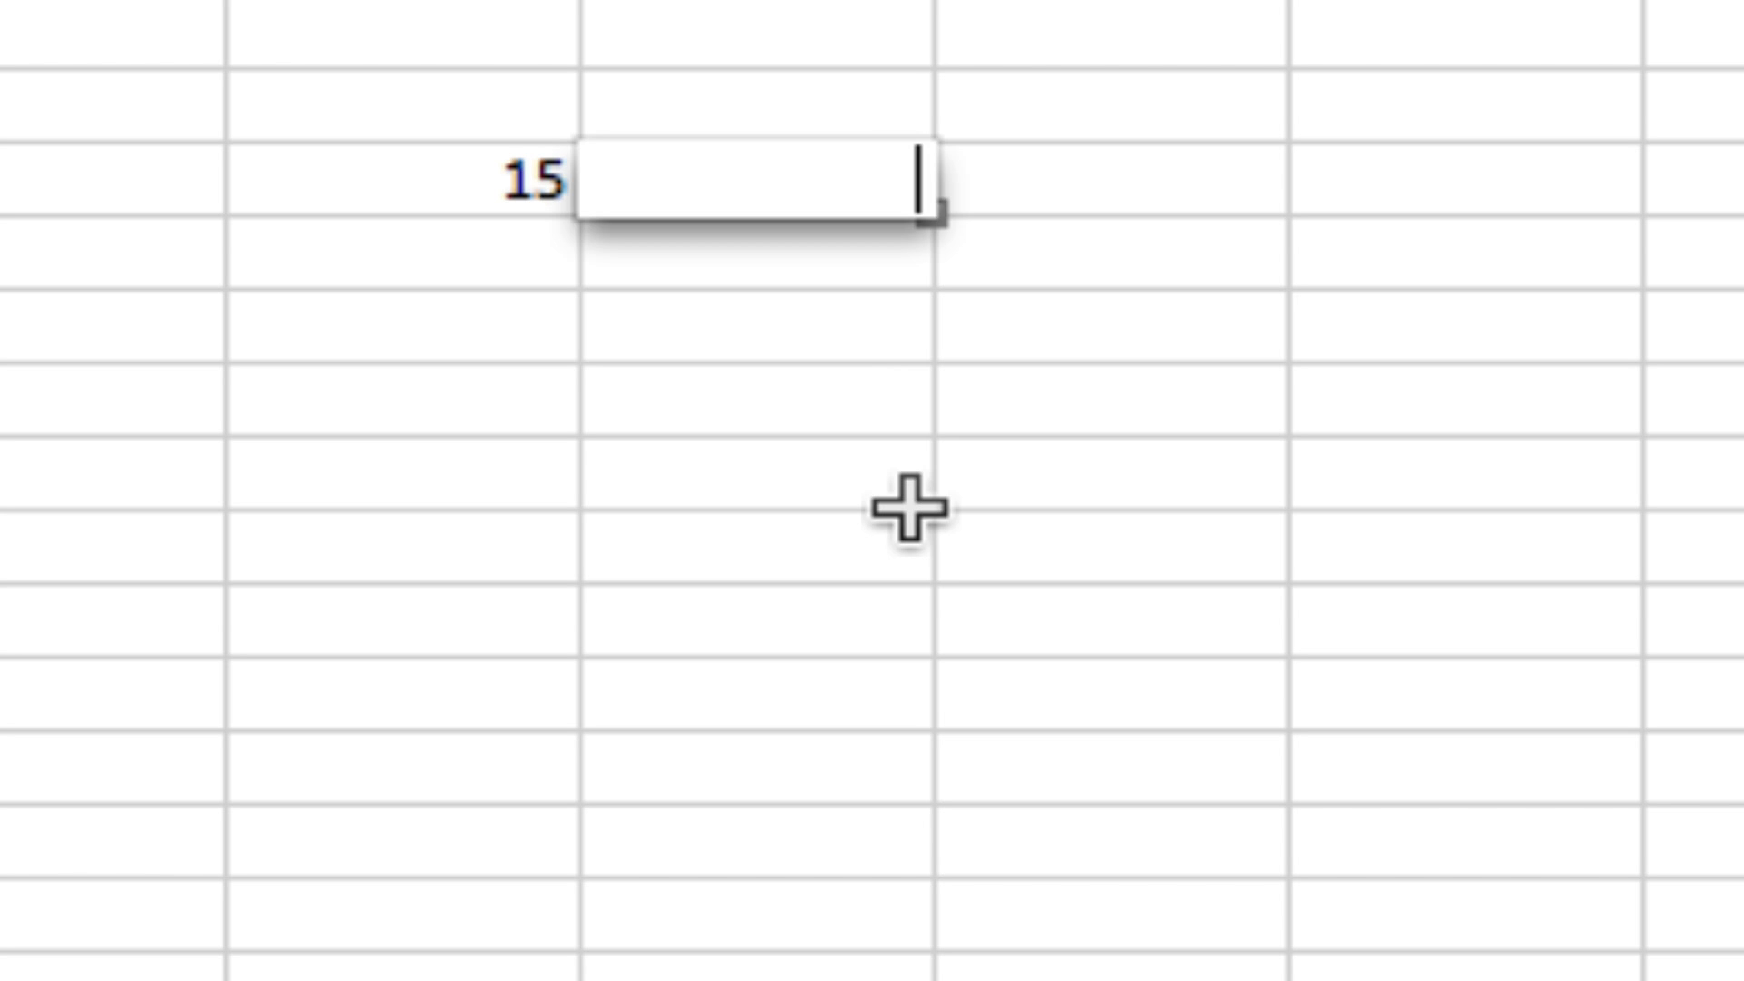
{"action": "key", "text": "Left"}
{"action": "key", "text": "BackSpace"}
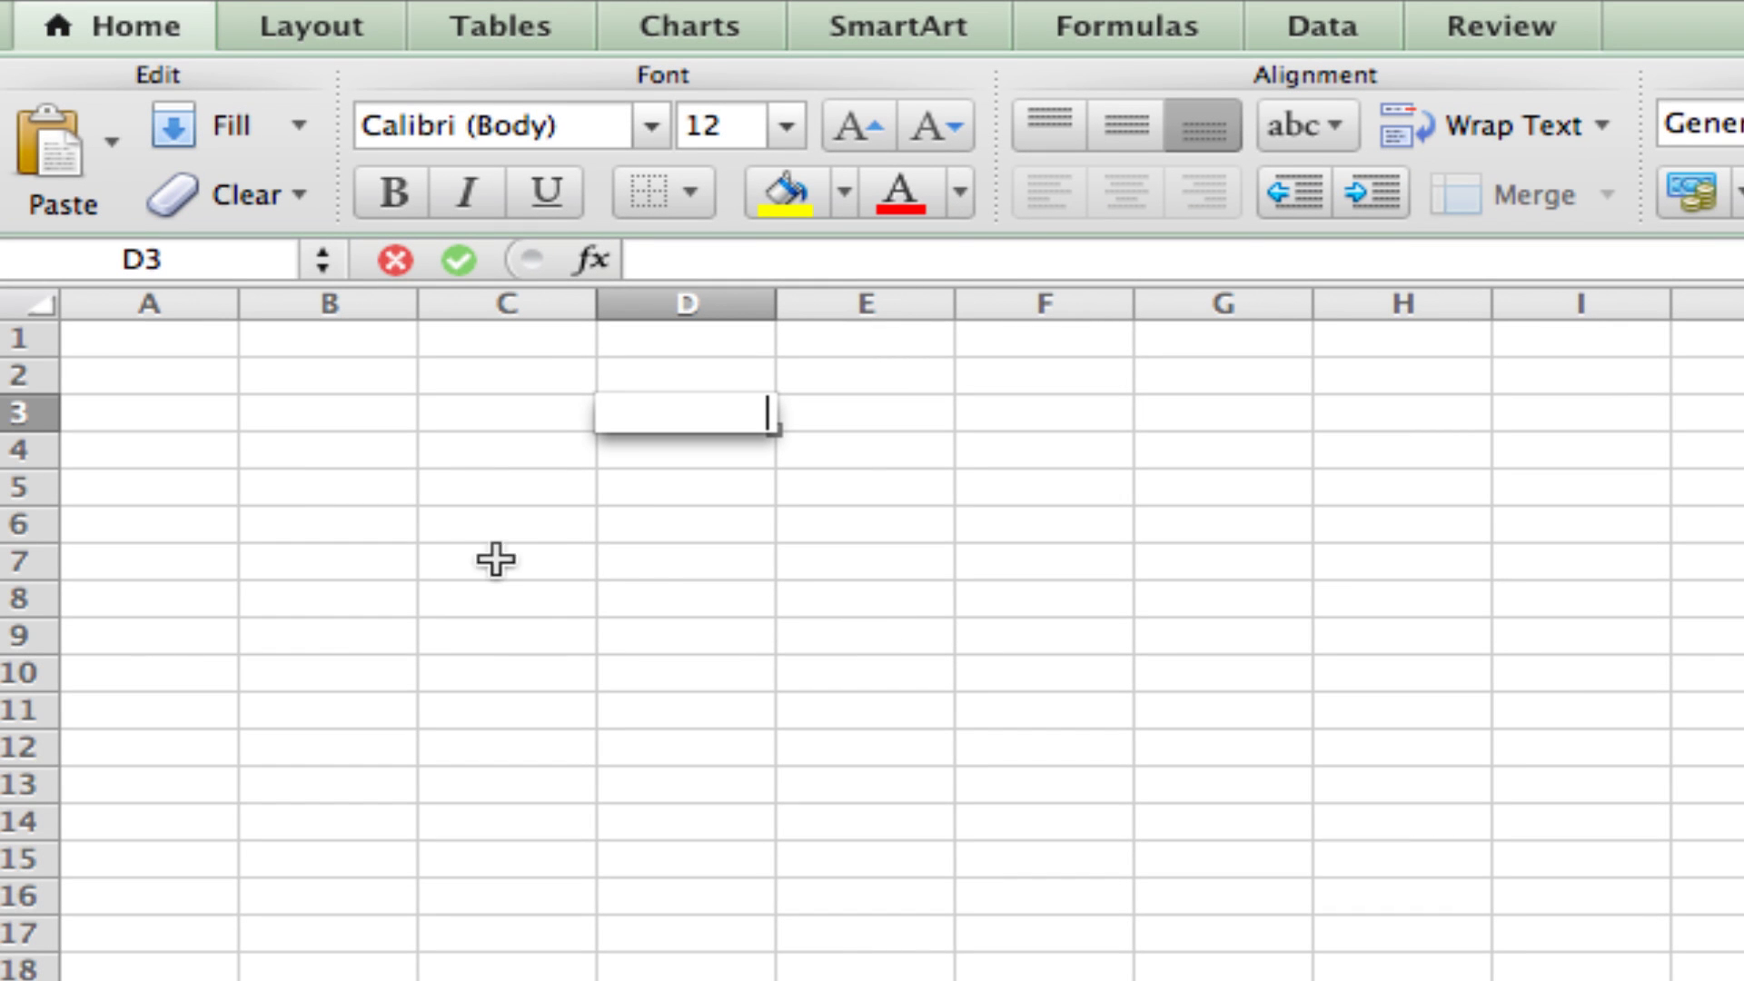
{"action": "left_click", "coordinate": [817, 447]}
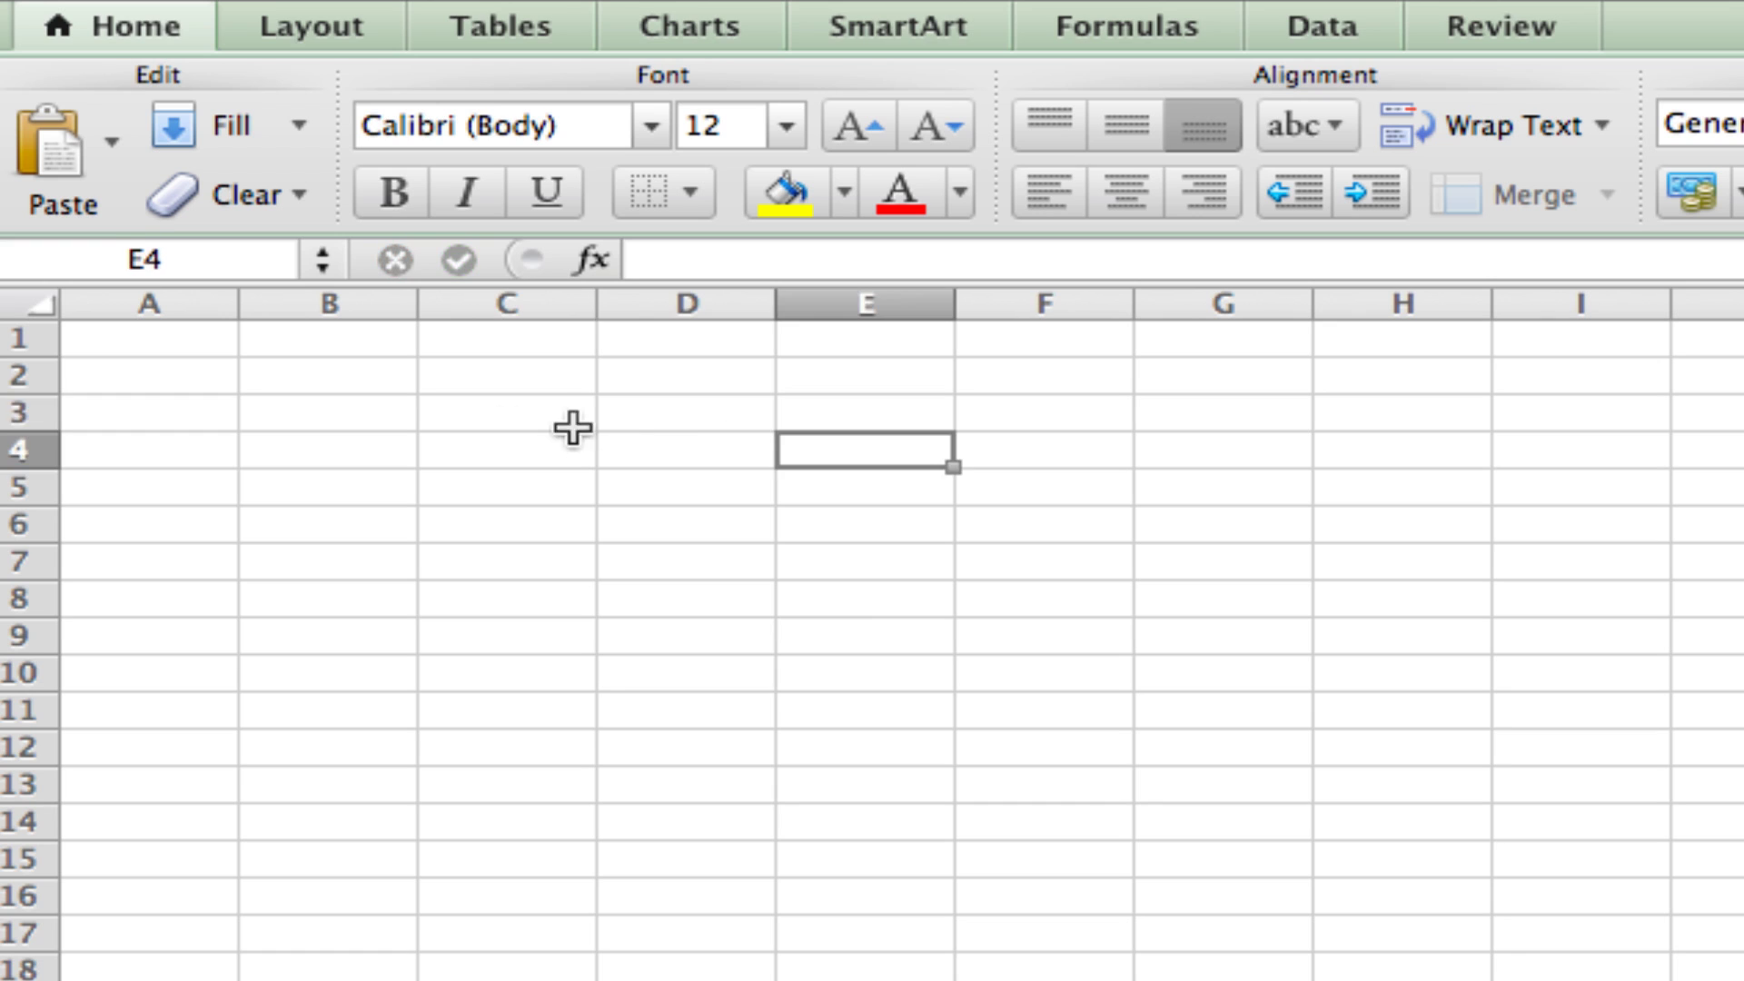
Apply all borders to the cell range C3:D8.
{"action": "left_click", "coordinate": [548, 420]}
{"action": "left_click_drag", "start_coordinate": [549, 420], "coordinate": [661, 601]}
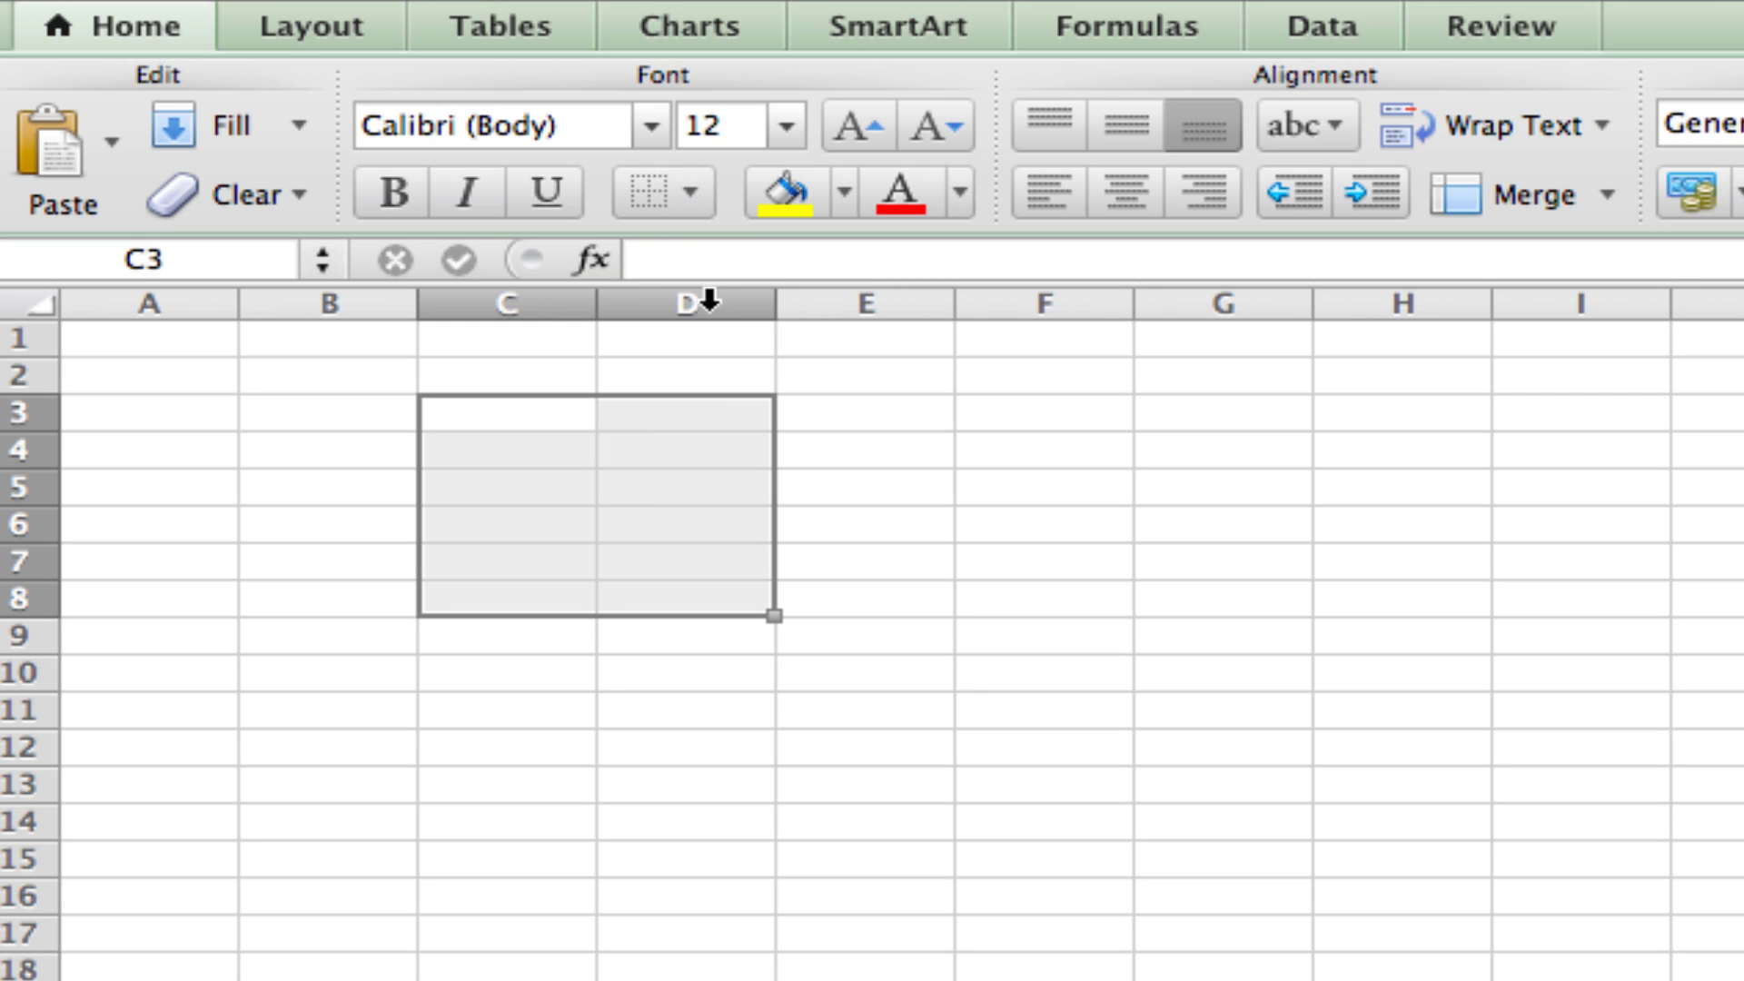
{"action": "left_click", "coordinate": [691, 190]}
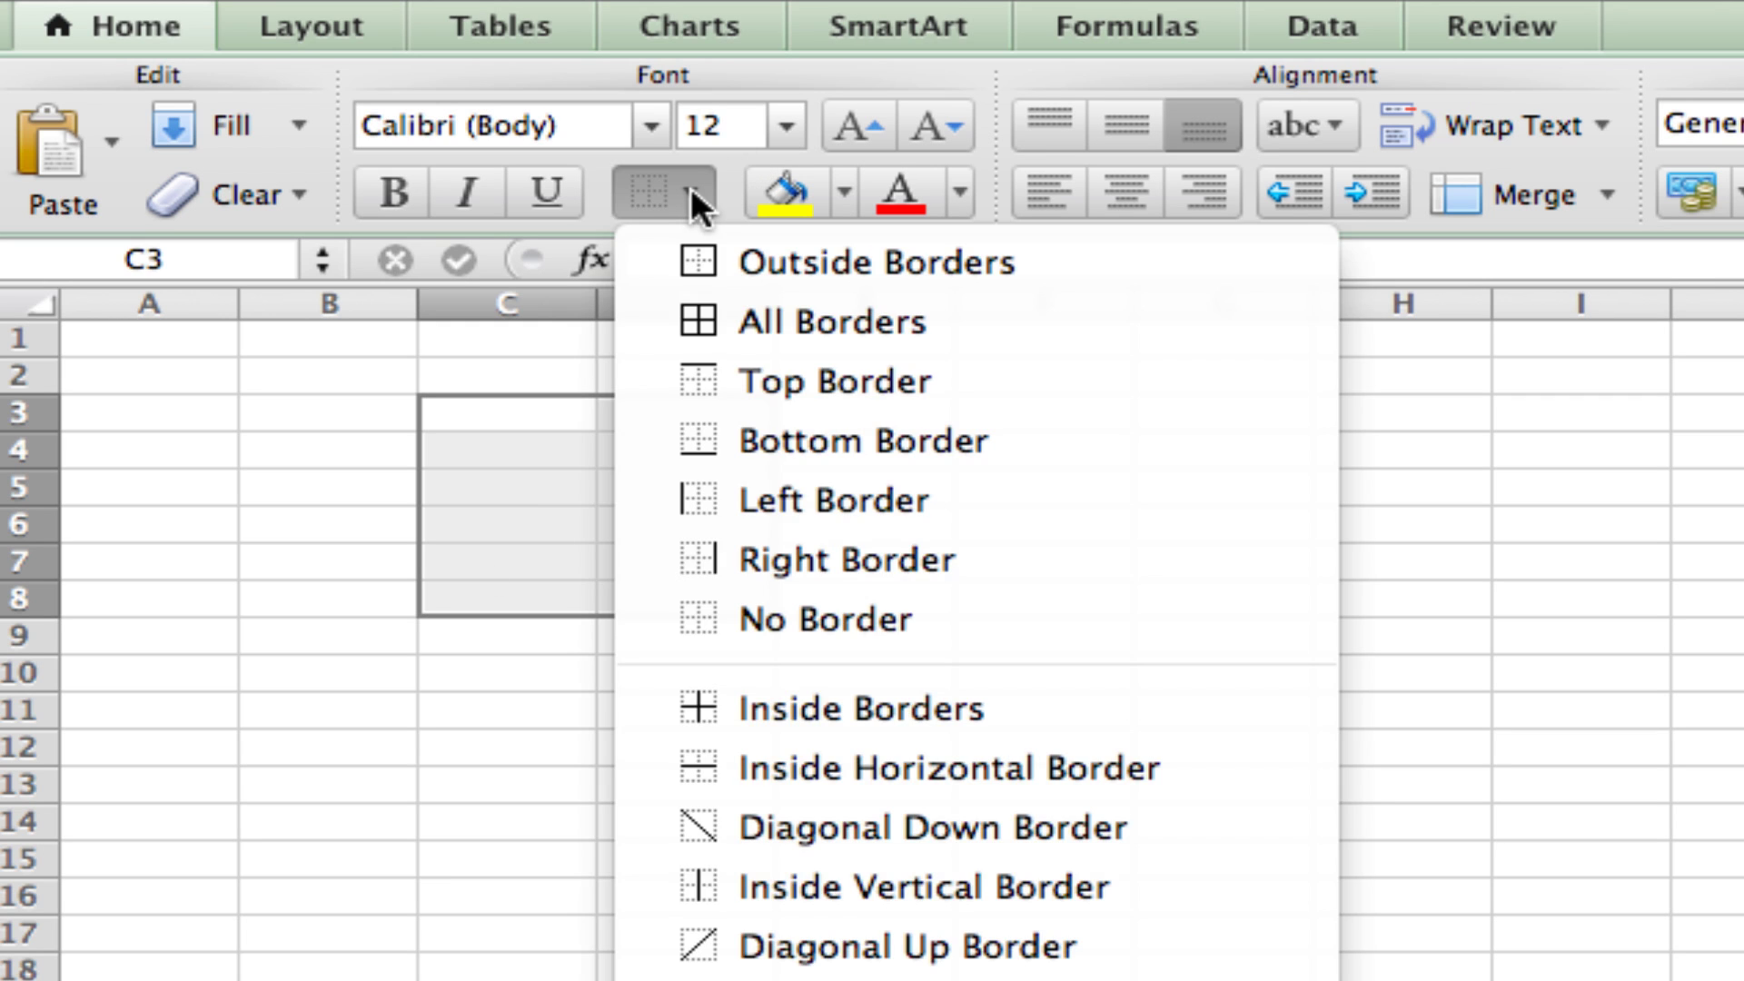
{"action": "left_click", "coordinate": [833, 316]}
{"action": "left_click", "coordinate": [840, 474]}
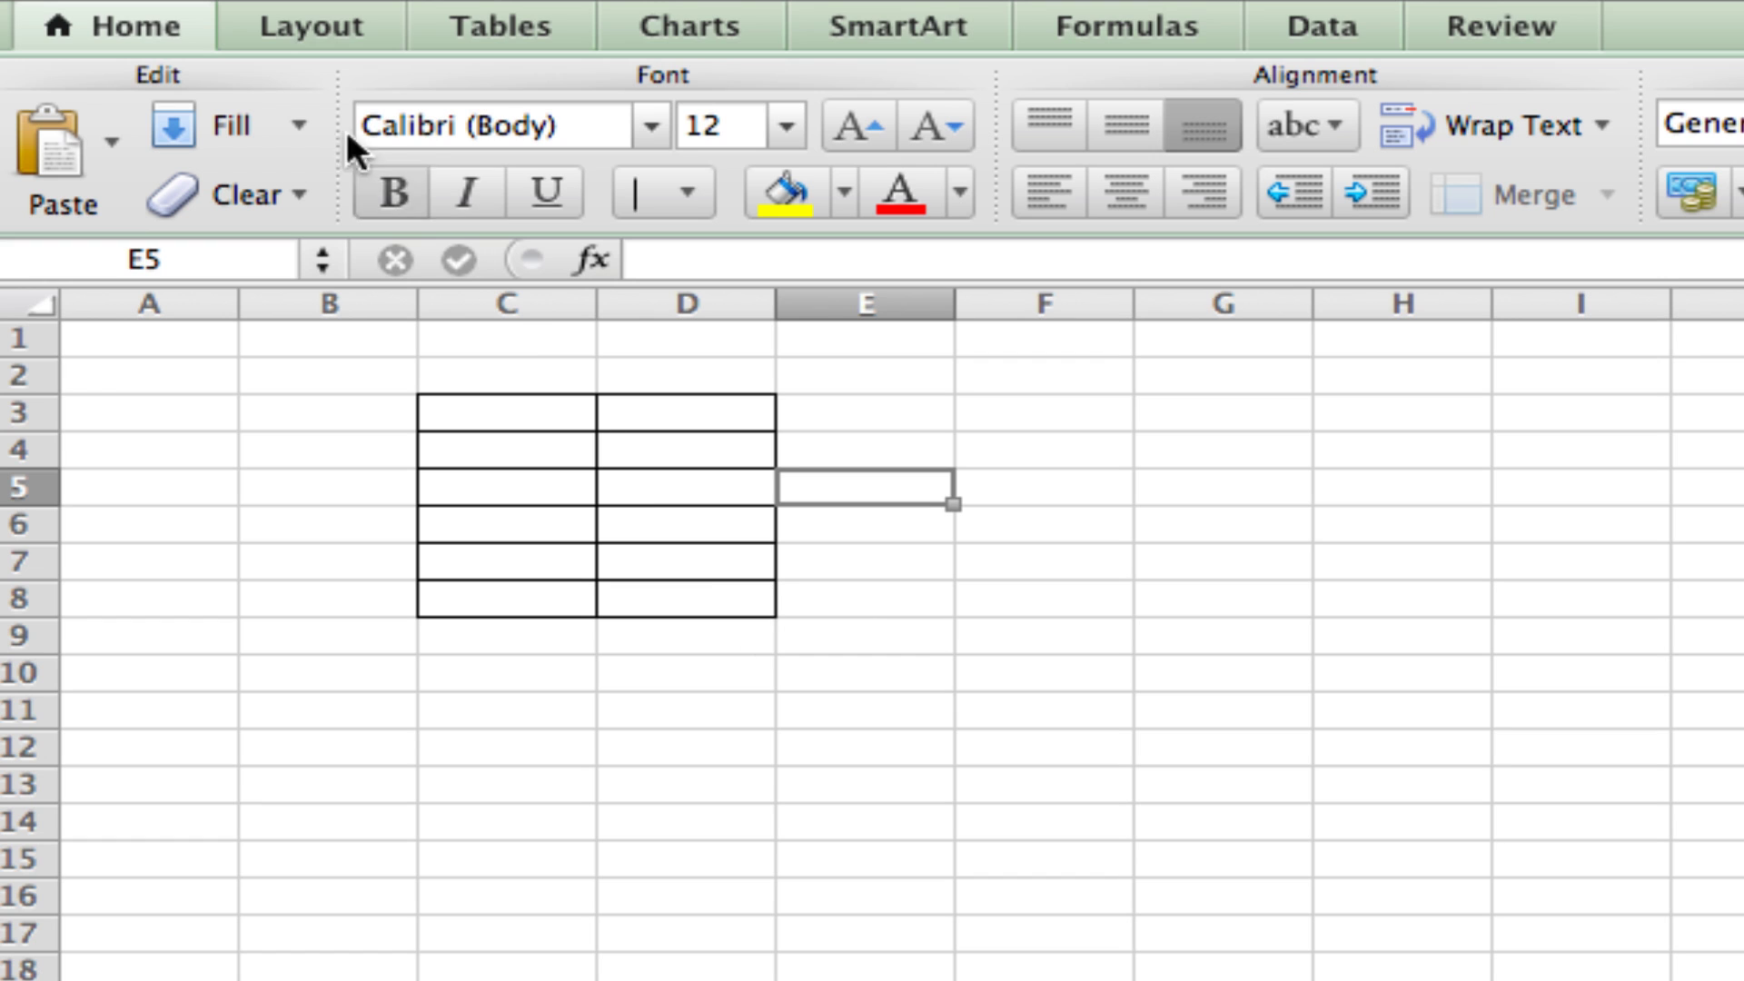
Hide the worksheet gridlines so that only the table's own borders are displayed.
{"action": "left_click", "coordinate": [312, 27]}
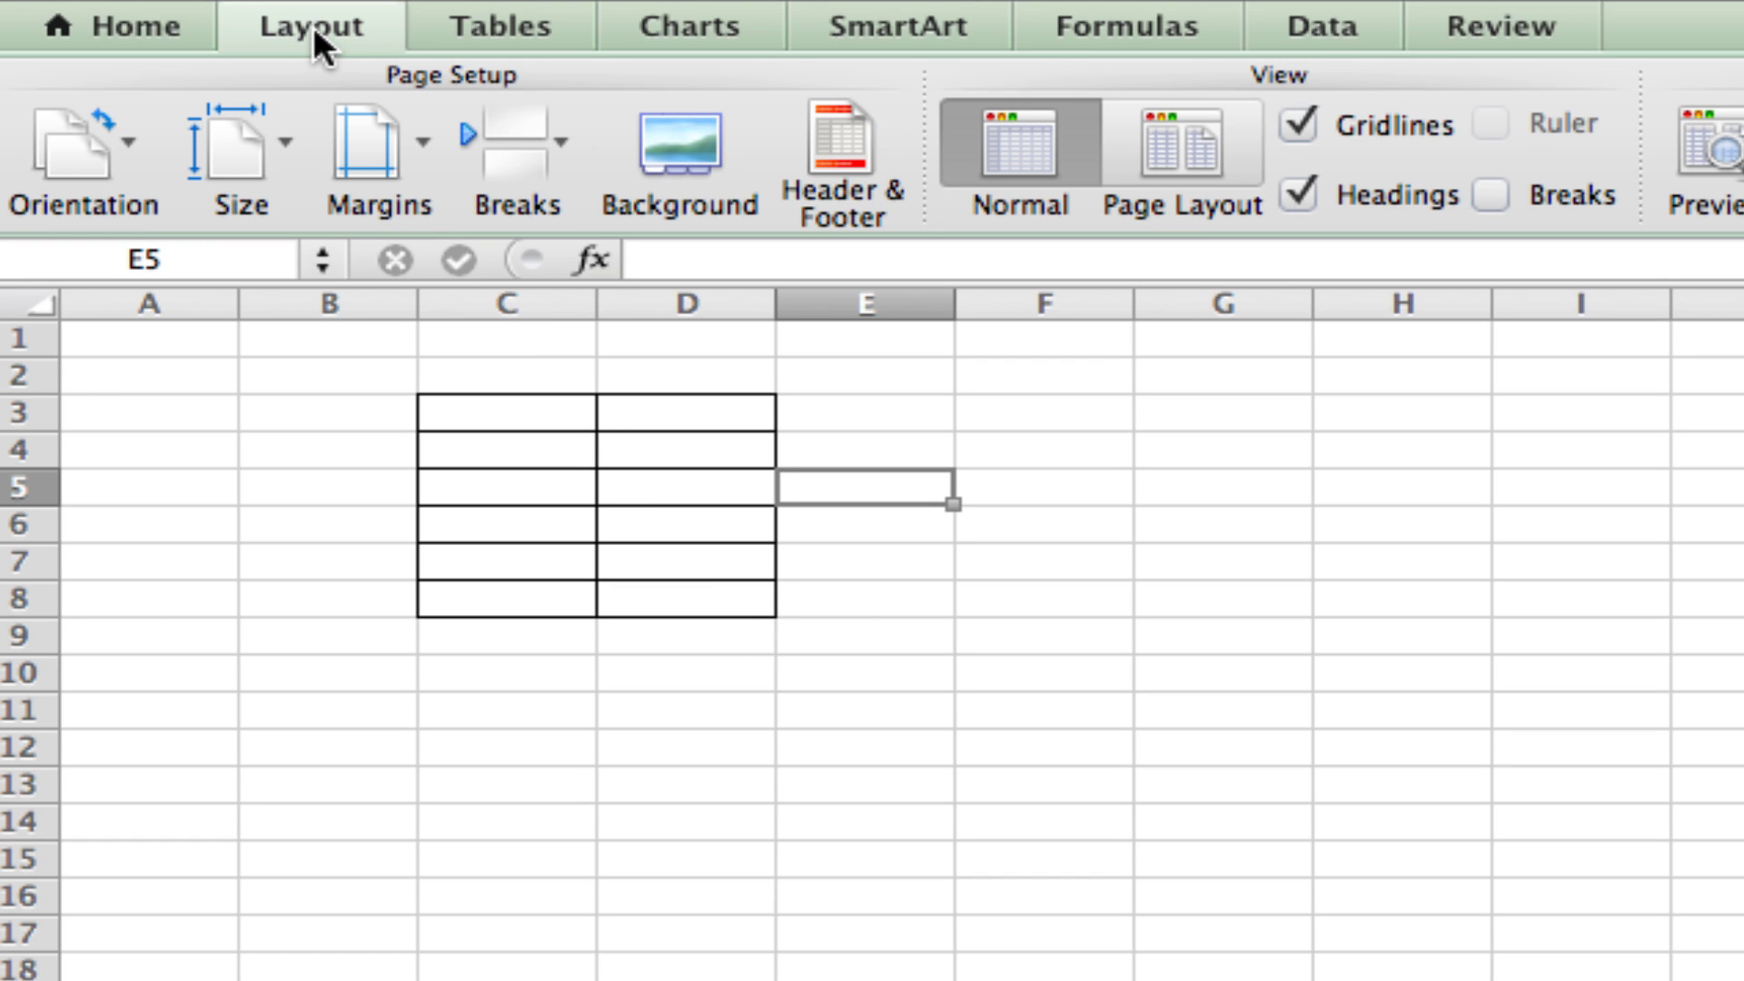
{"action": "left_click", "coordinate": [1297, 127]}
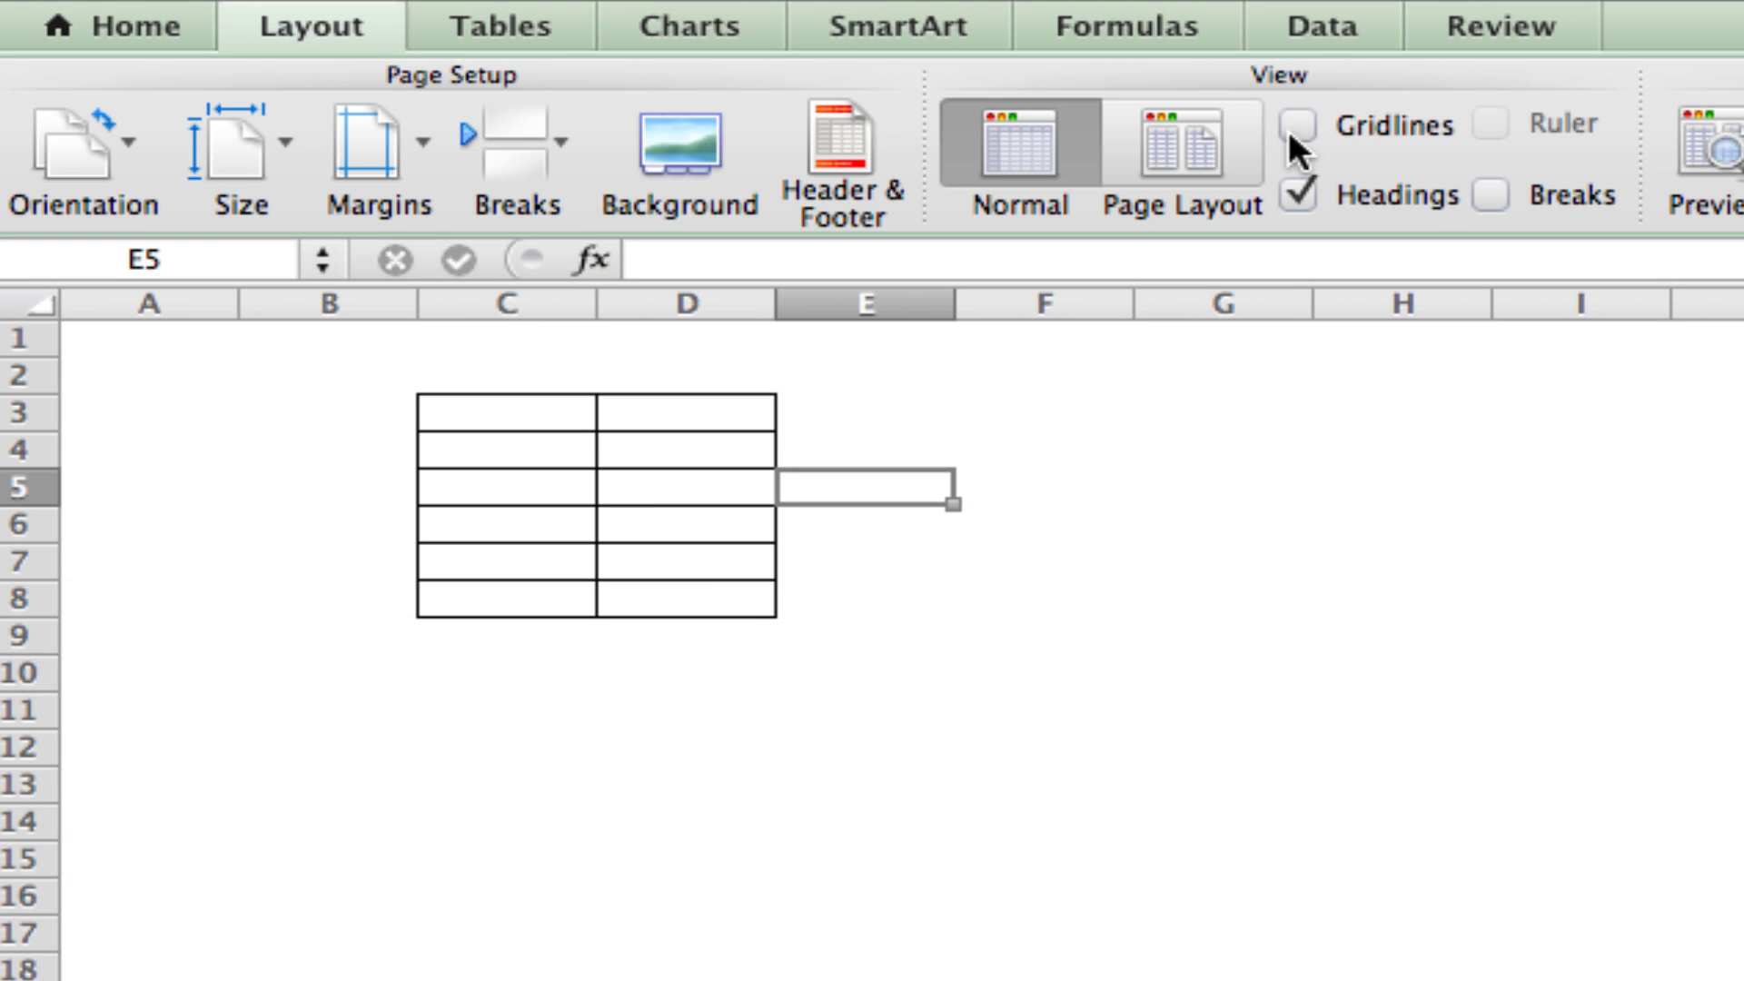
{"action": "left_click", "coordinate": [1045, 747]}
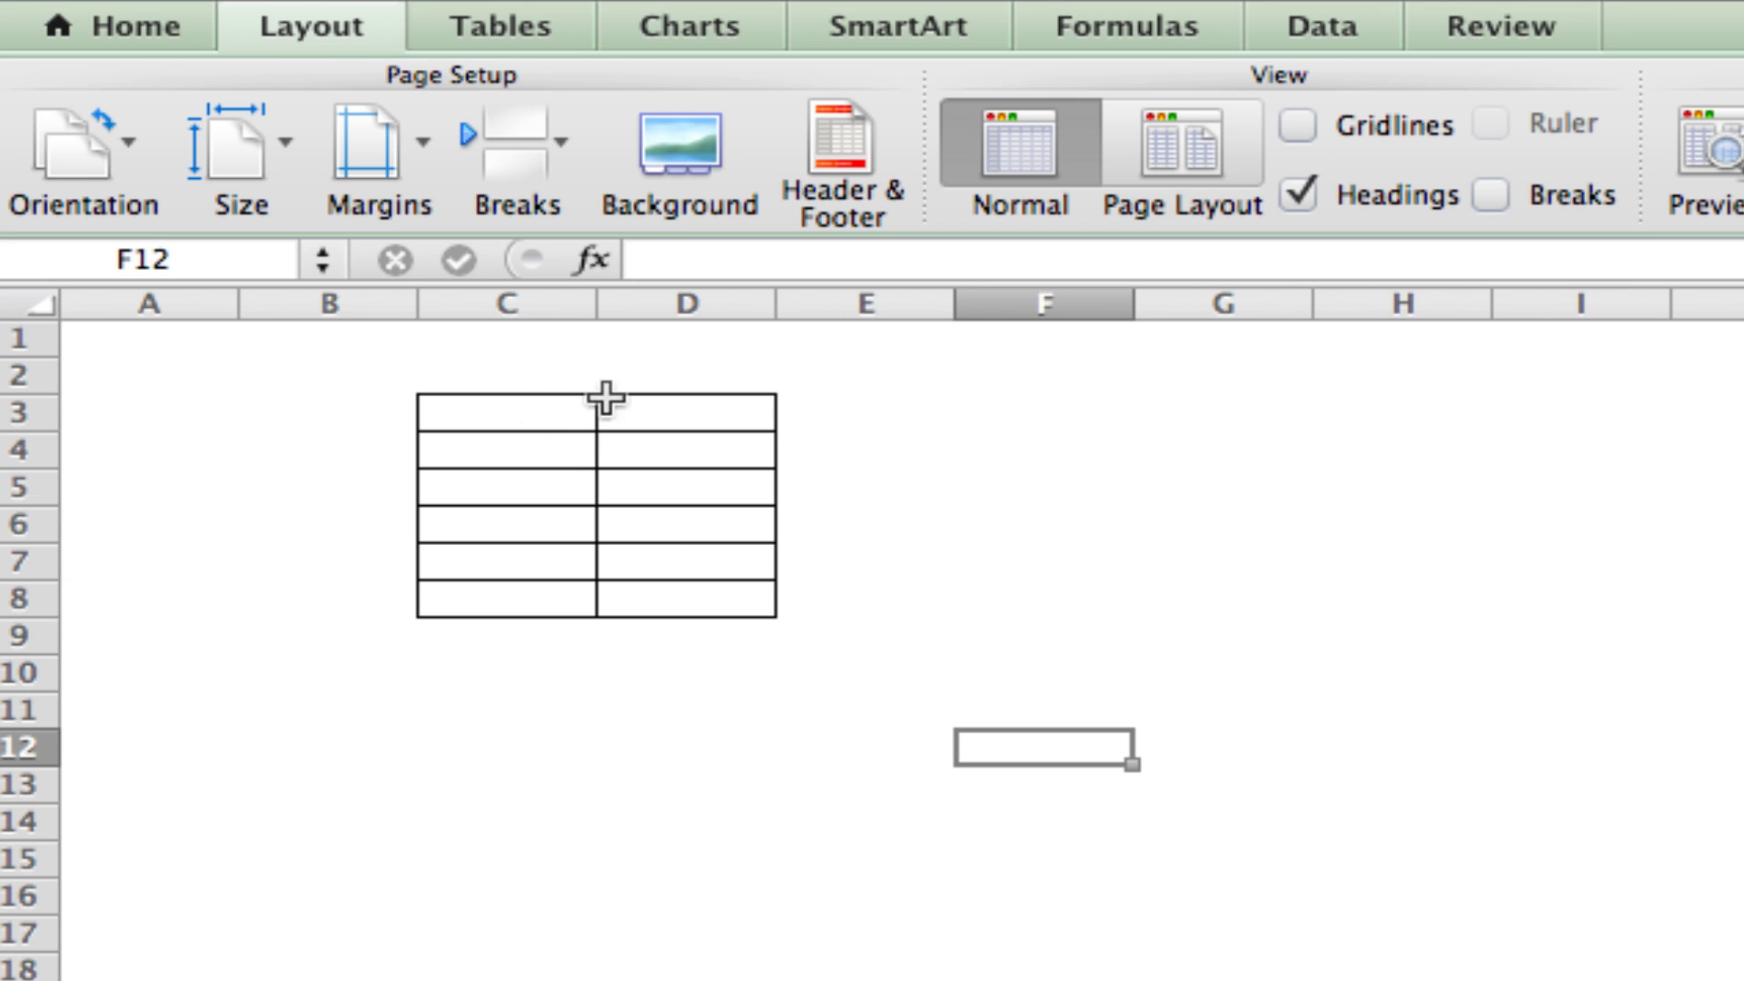
{"action": "left_click", "coordinate": [135, 31]}
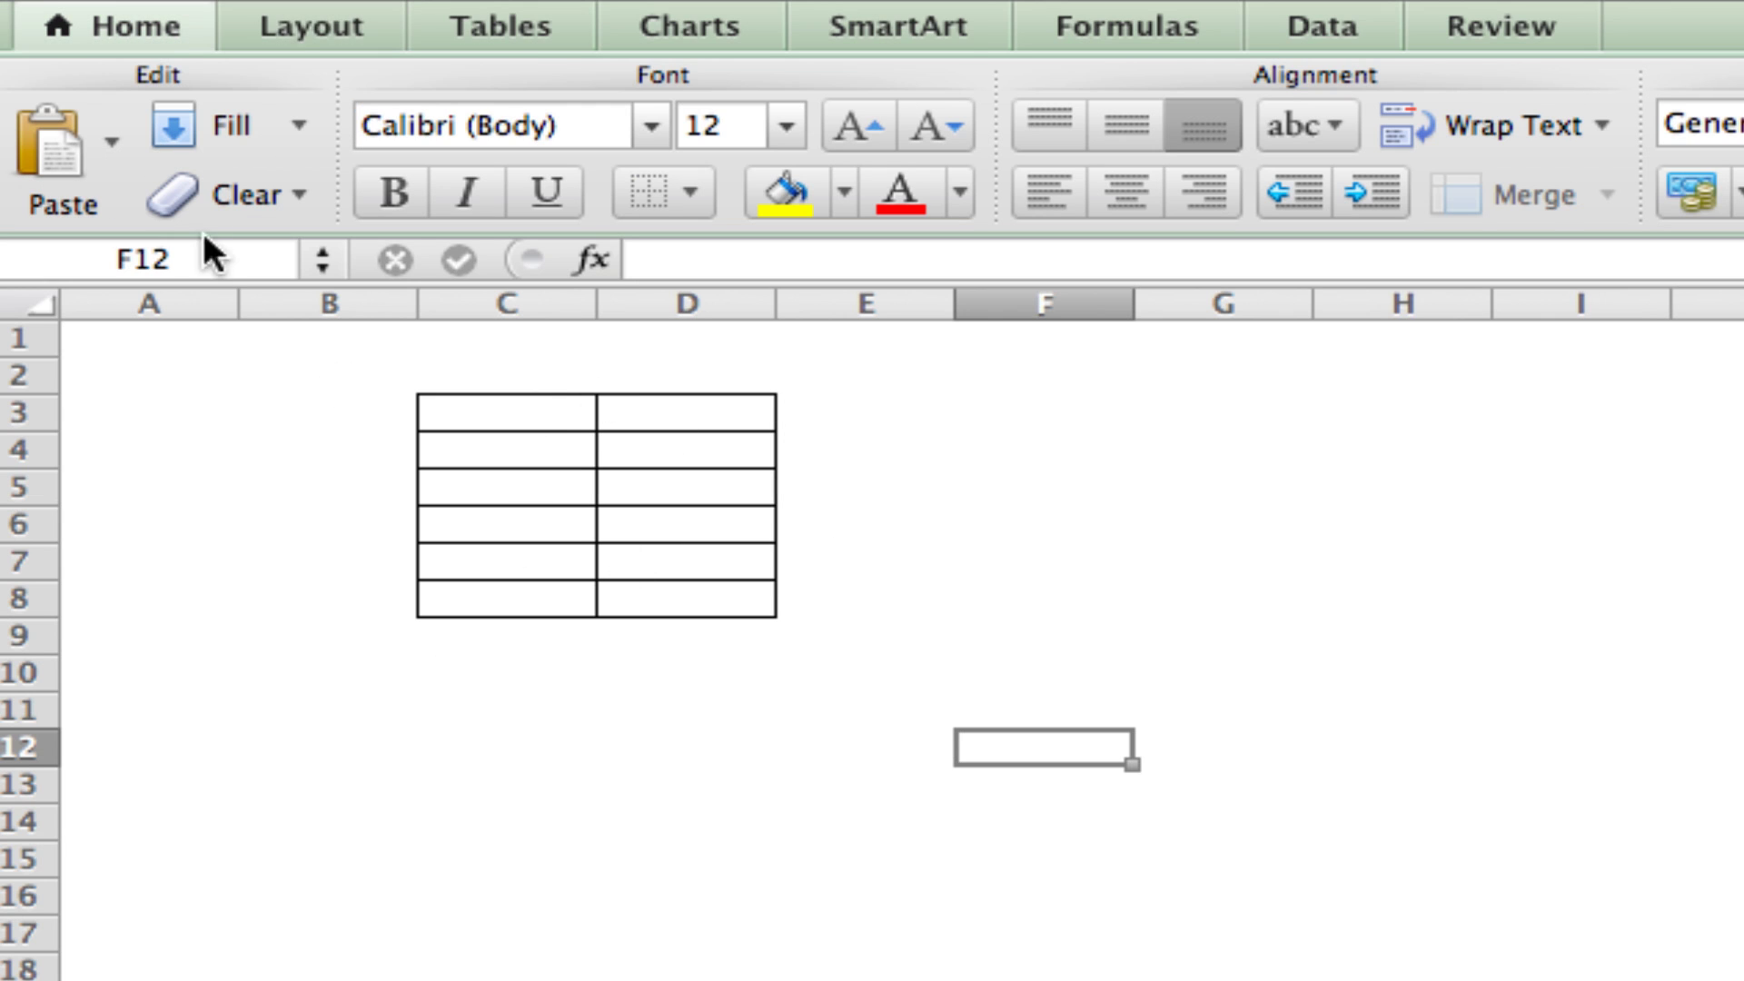
Enter the column headings Item in cell C3 and Cost in cell D3.
{"action": "left_click", "coordinate": [490, 413]}
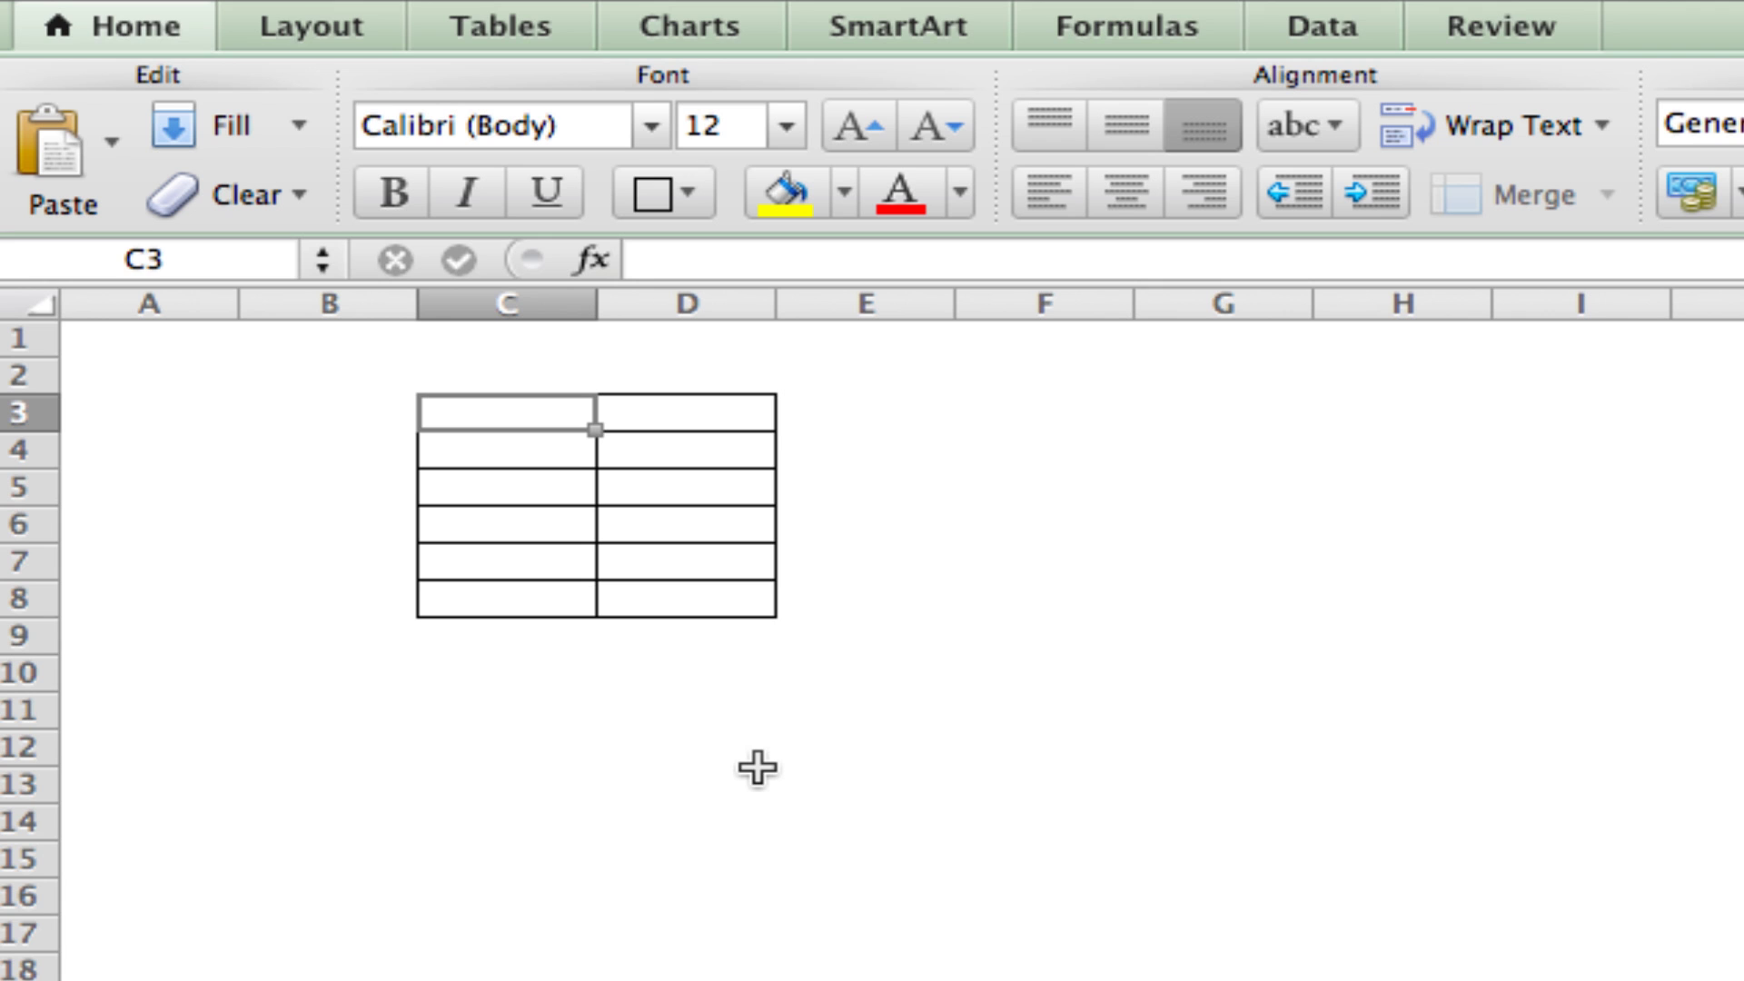
{"action": "key", "text": "F2"}
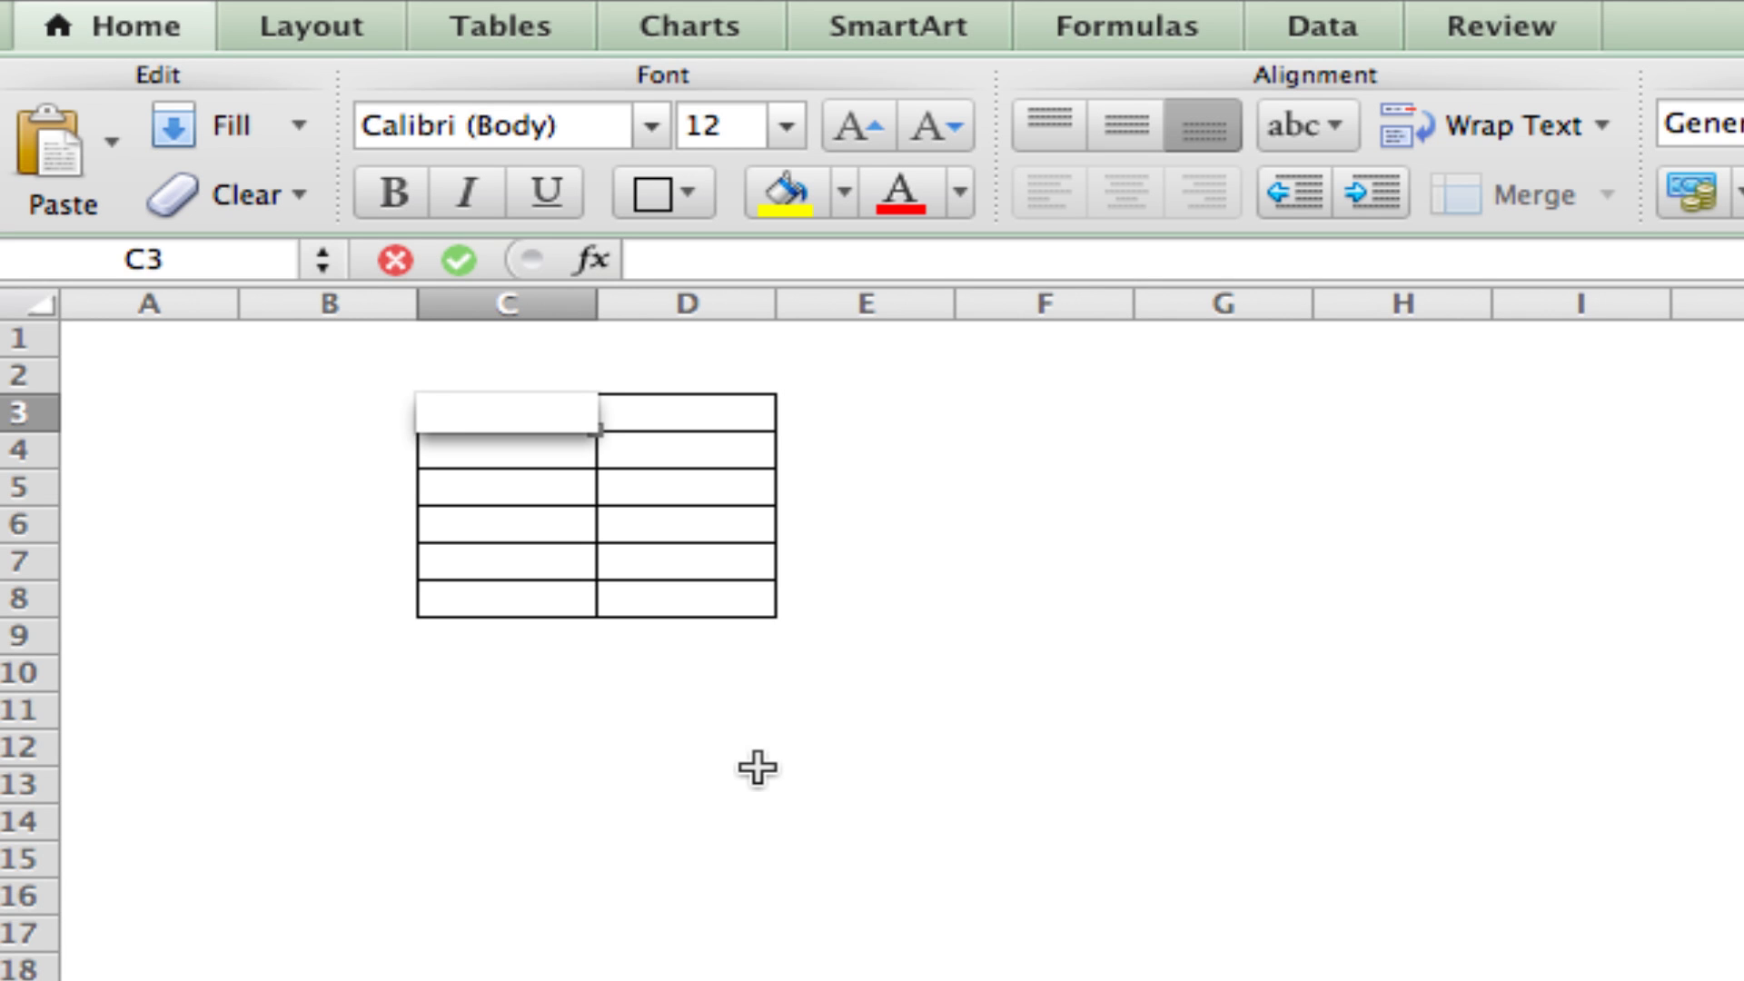
{"action": "type", "text": "Itew"}
{"action": "key", "text": "BackSpace"}
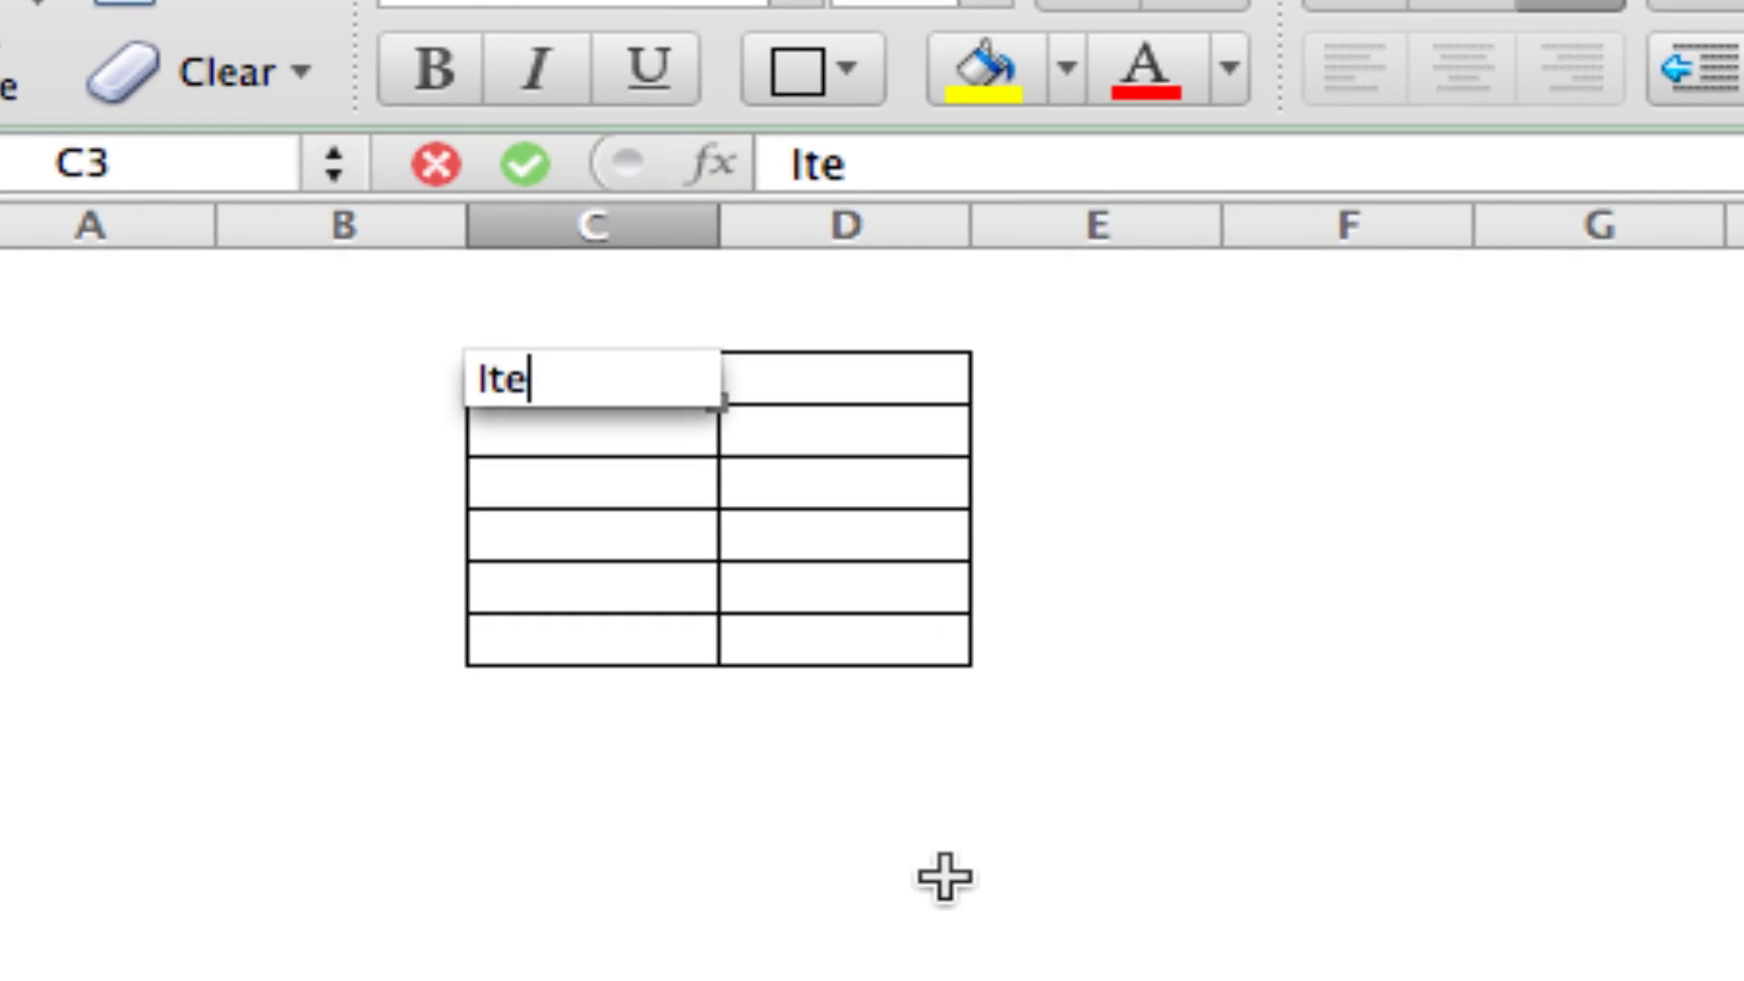
{"action": "type", "text": "m"}
{"action": "key", "text": "Tab"}
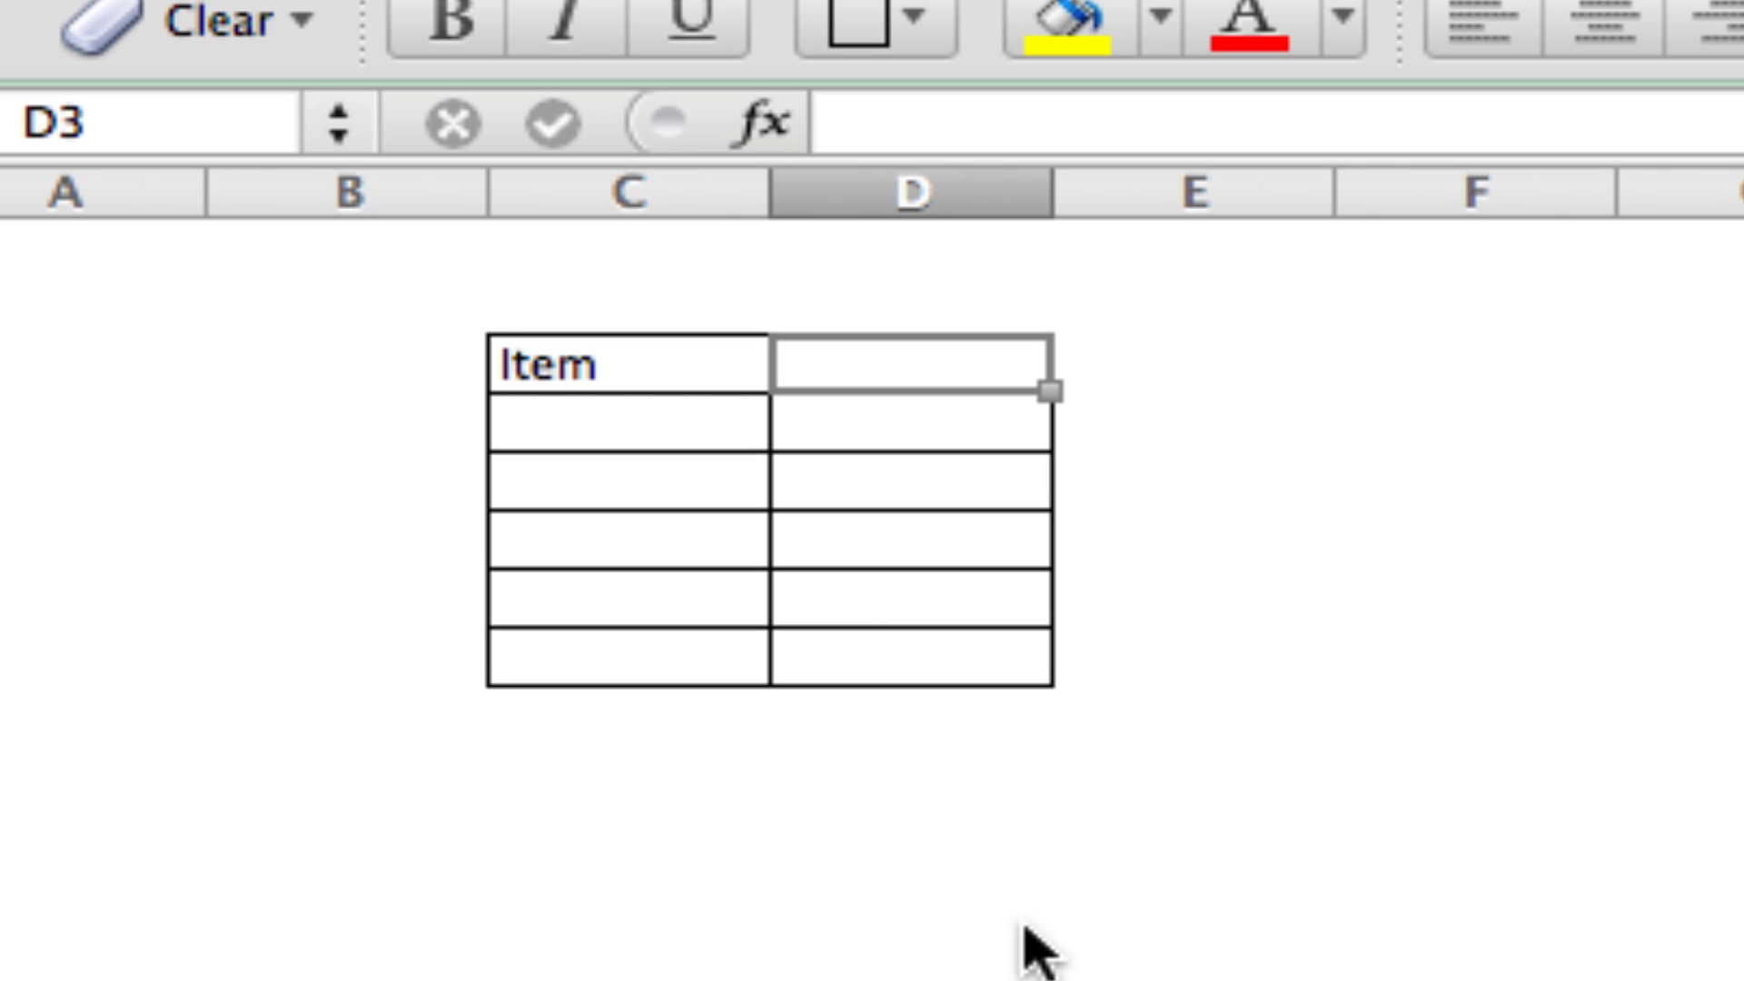
{"action": "type", "text": "Cost"}
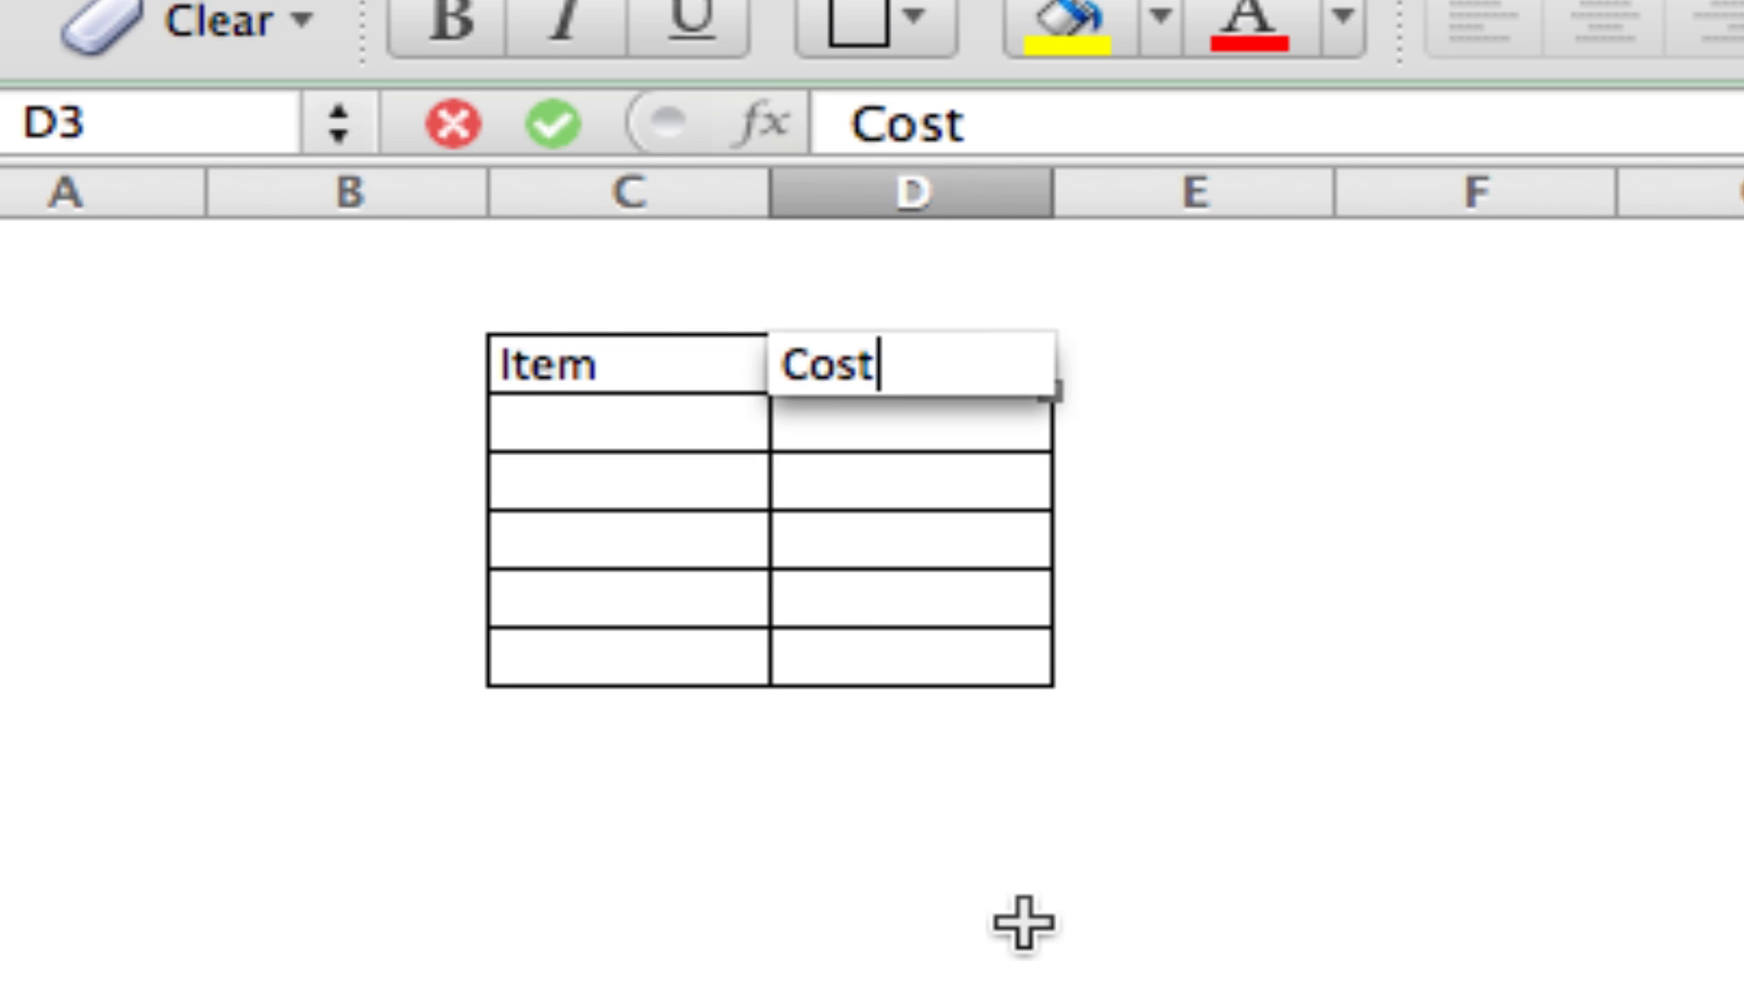
{"action": "key", "text": "Return"}
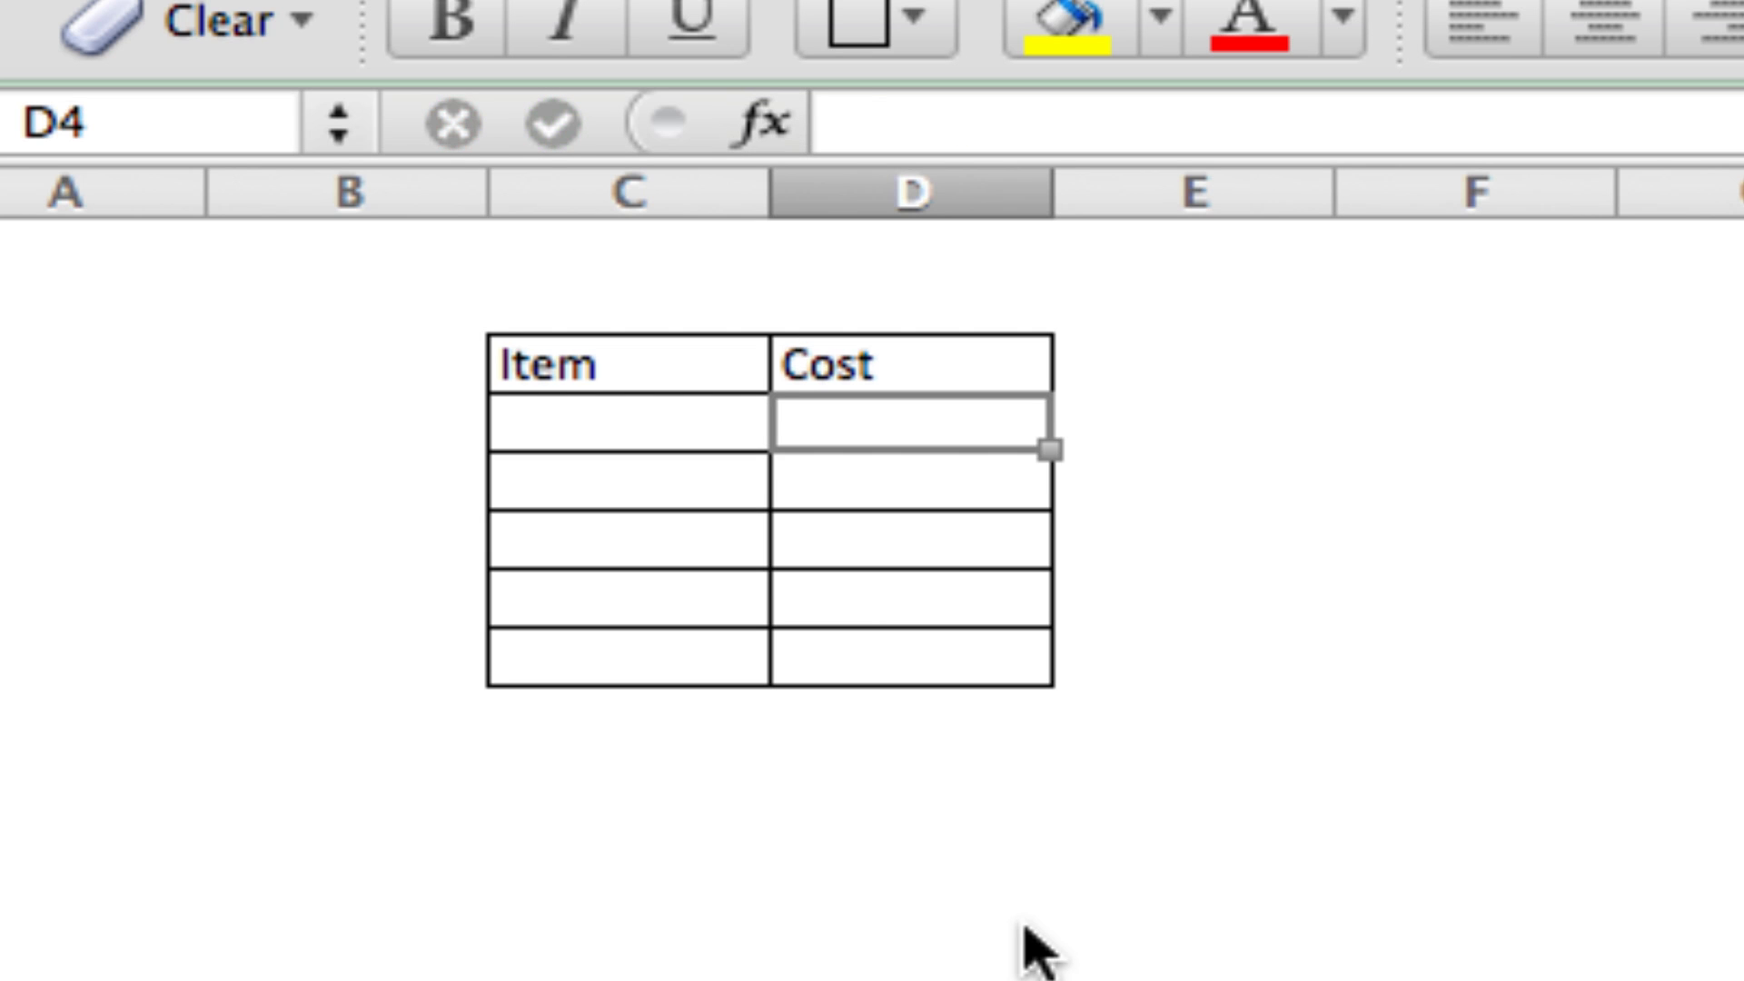
Fill the first table row with the item Steak in C4 and its cost 10 in D4.
{"action": "key", "text": "Left"}
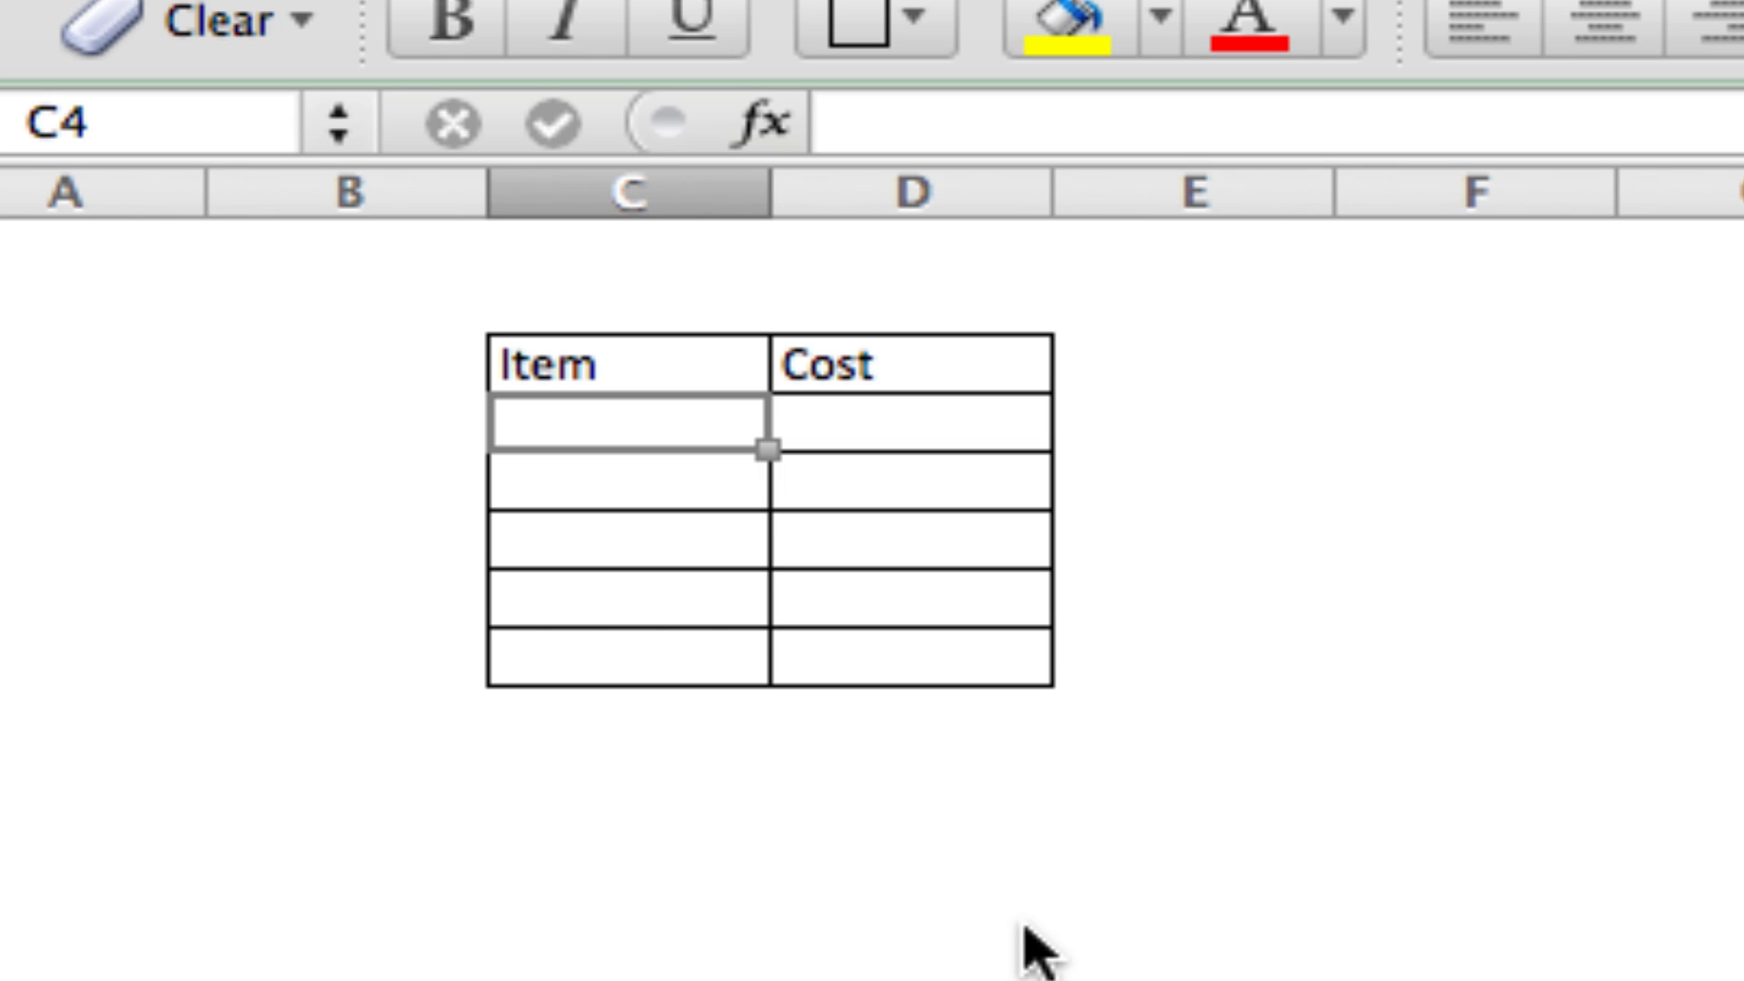
{"action": "type", "text": "Stea"}
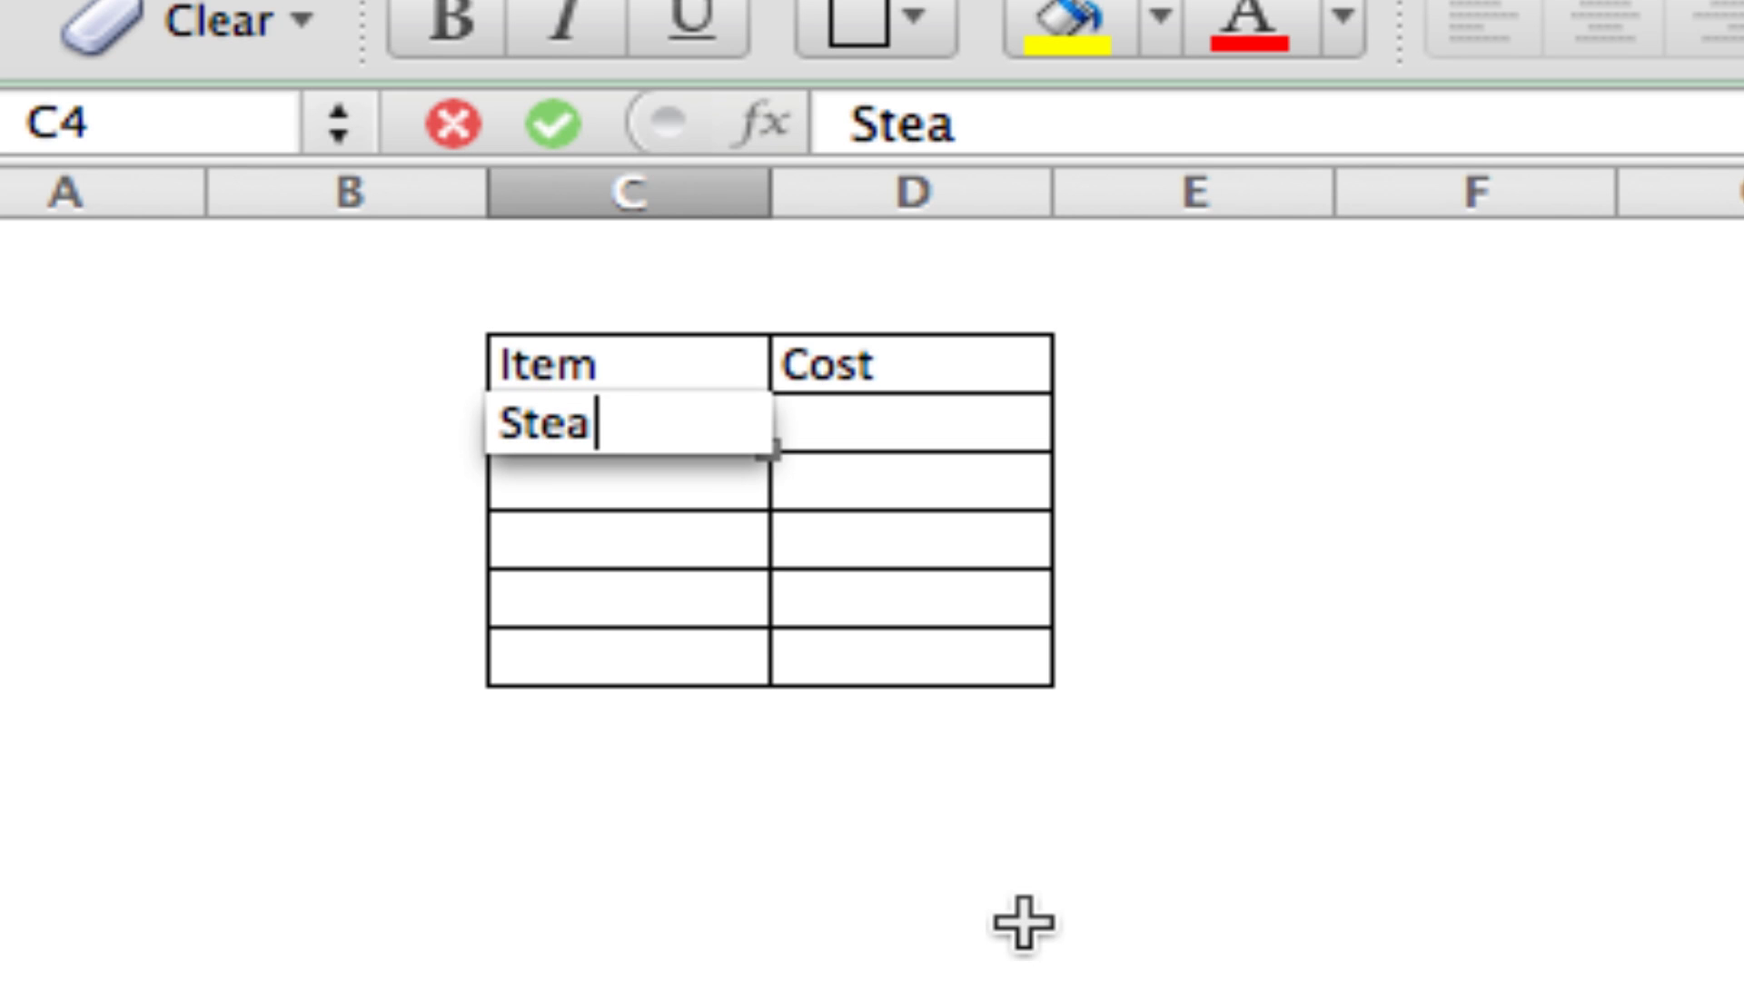
{"action": "type", "text": "k"}
{"action": "key", "text": "Tab"}
{"action": "type", "text": "10"}
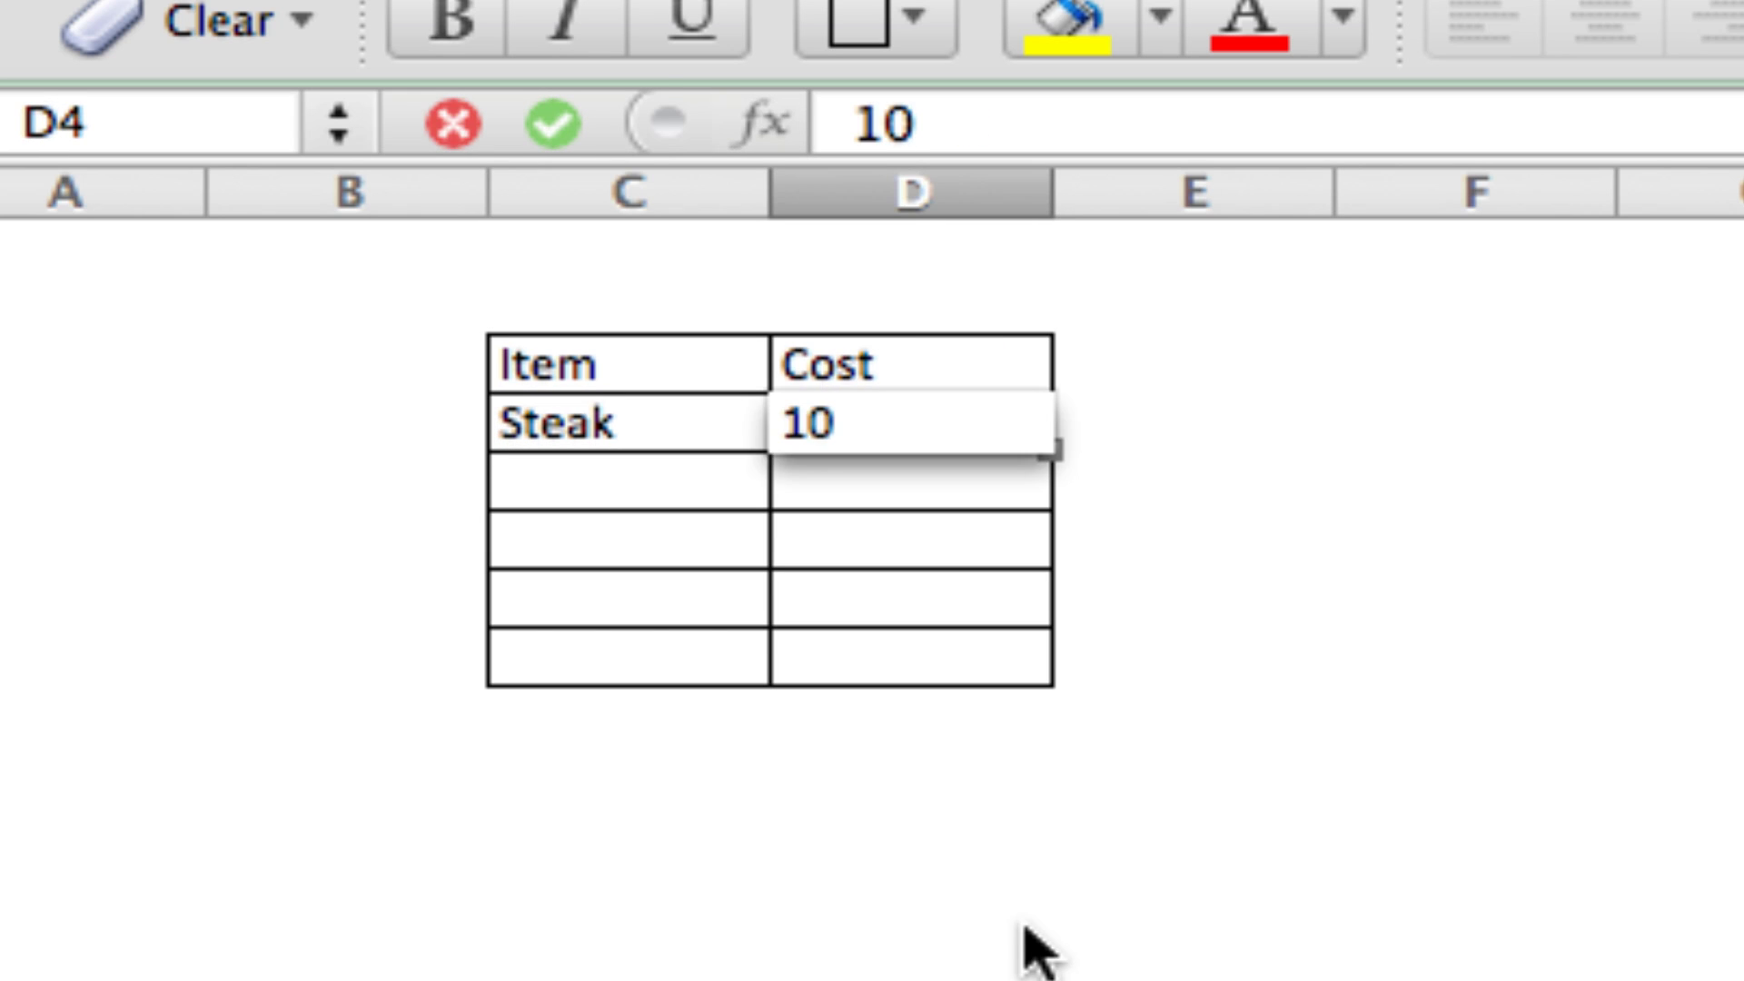
{"action": "key", "text": "Return"}
Add the item Bread in C5 with a cost of 2 in D5.
{"action": "key", "text": "Left"}
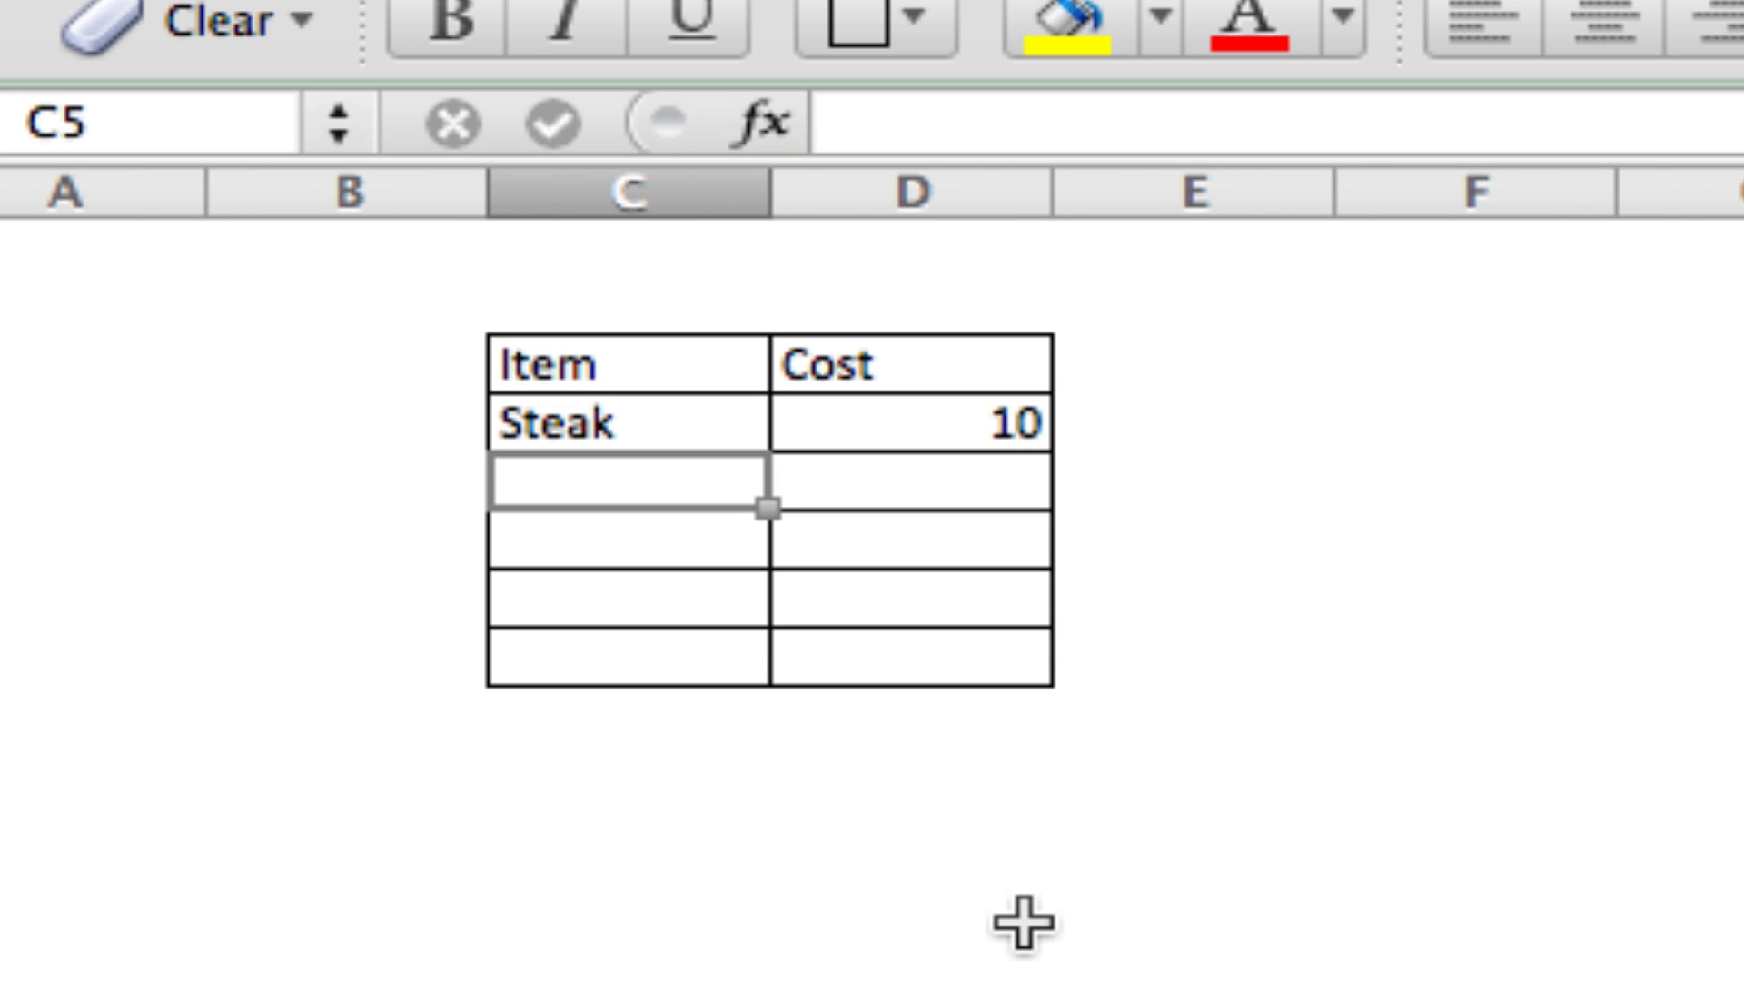
{"action": "type", "text": "Bread"}
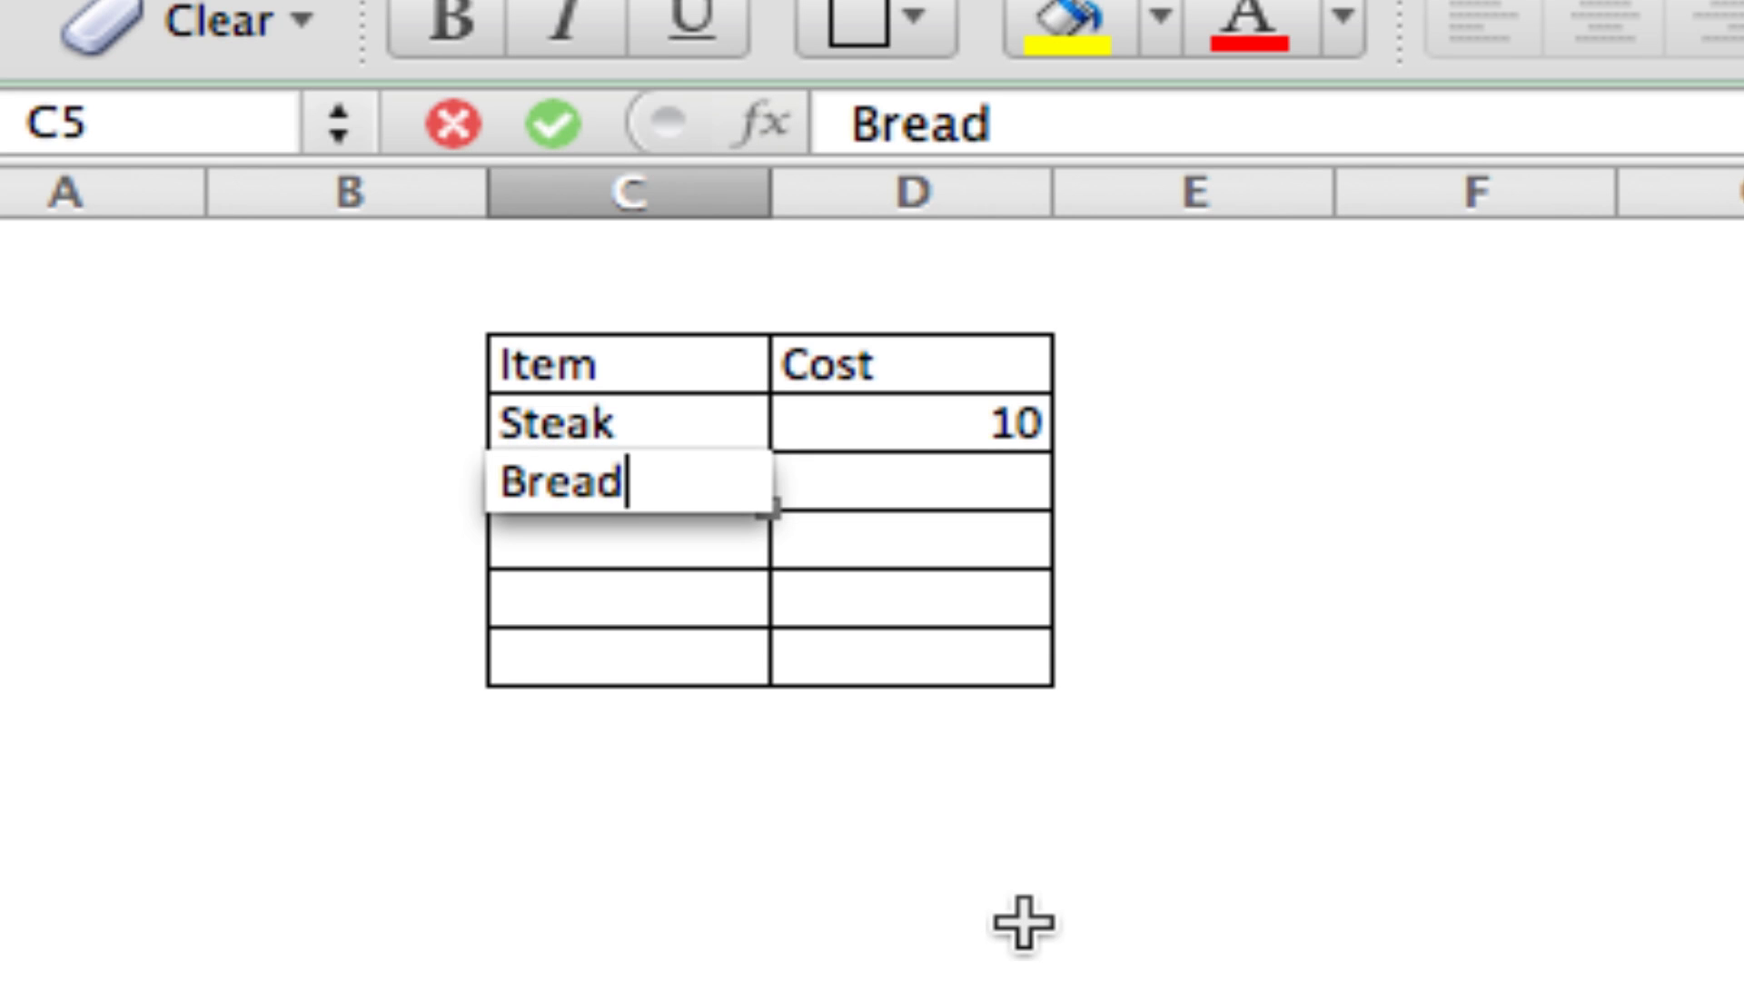
{"action": "key", "text": "Tab"}
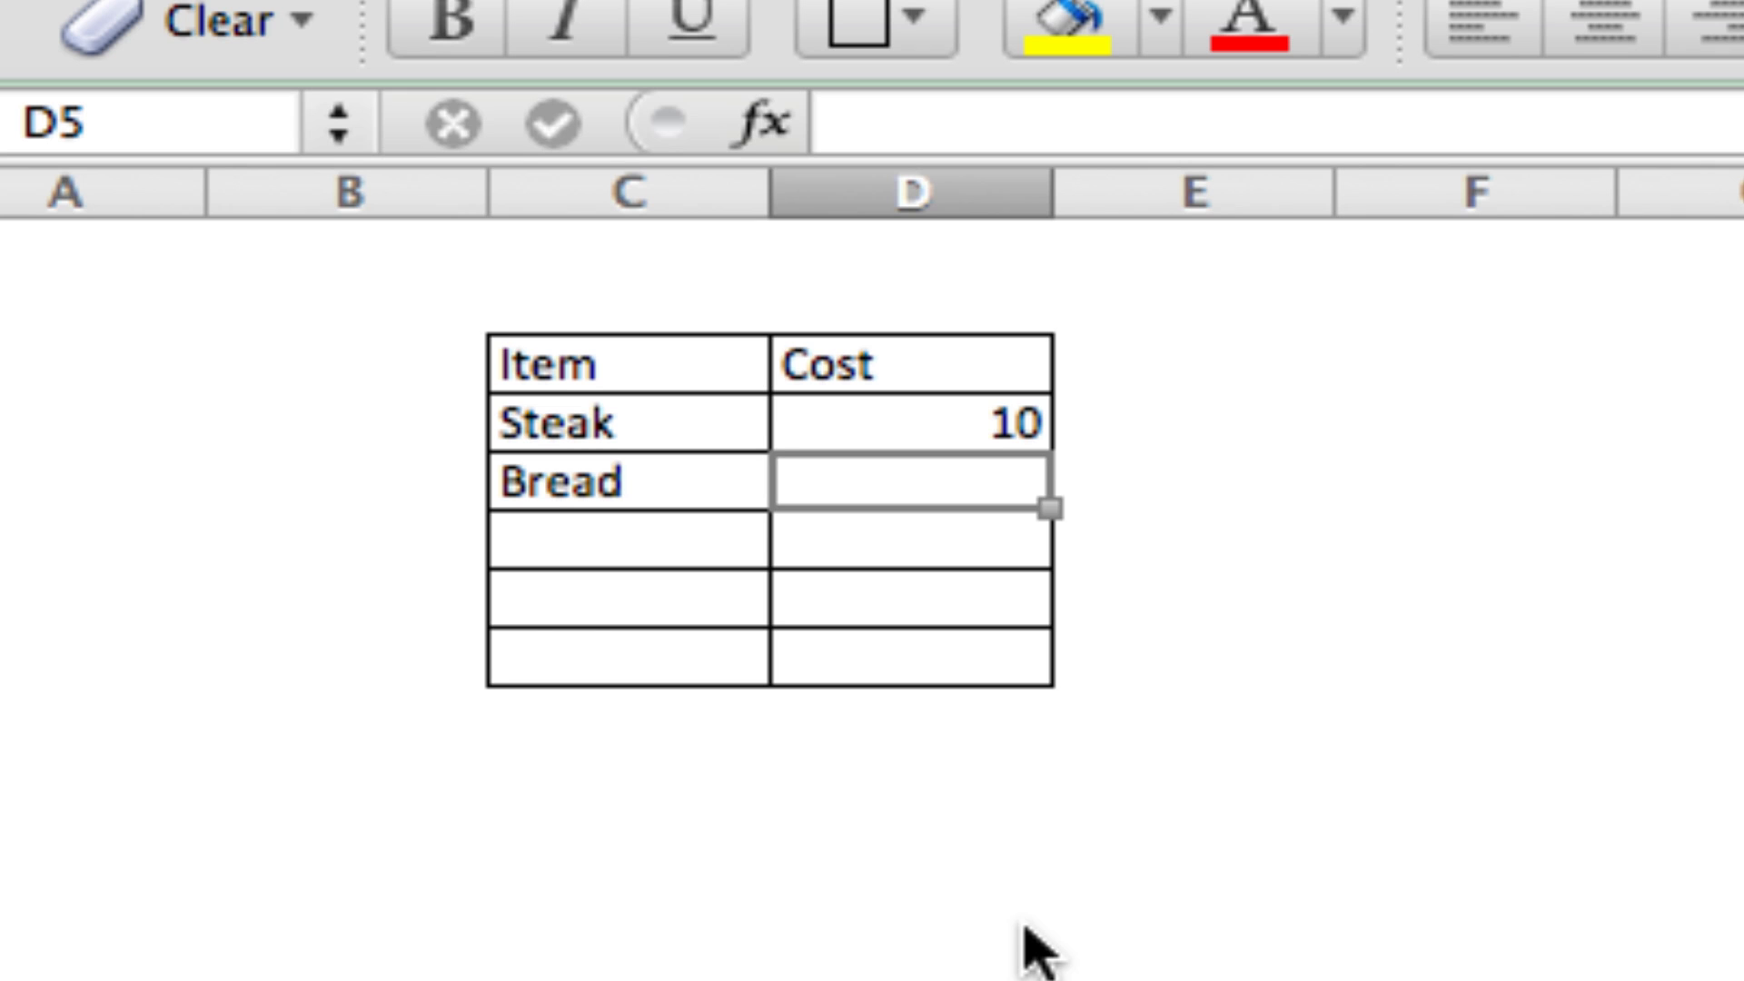
{"action": "type", "text": "2"}
{"action": "key", "text": "Return"}
Add the item Coffee in C6 with a cost of 100 in D6.
{"action": "key", "text": "Left"}
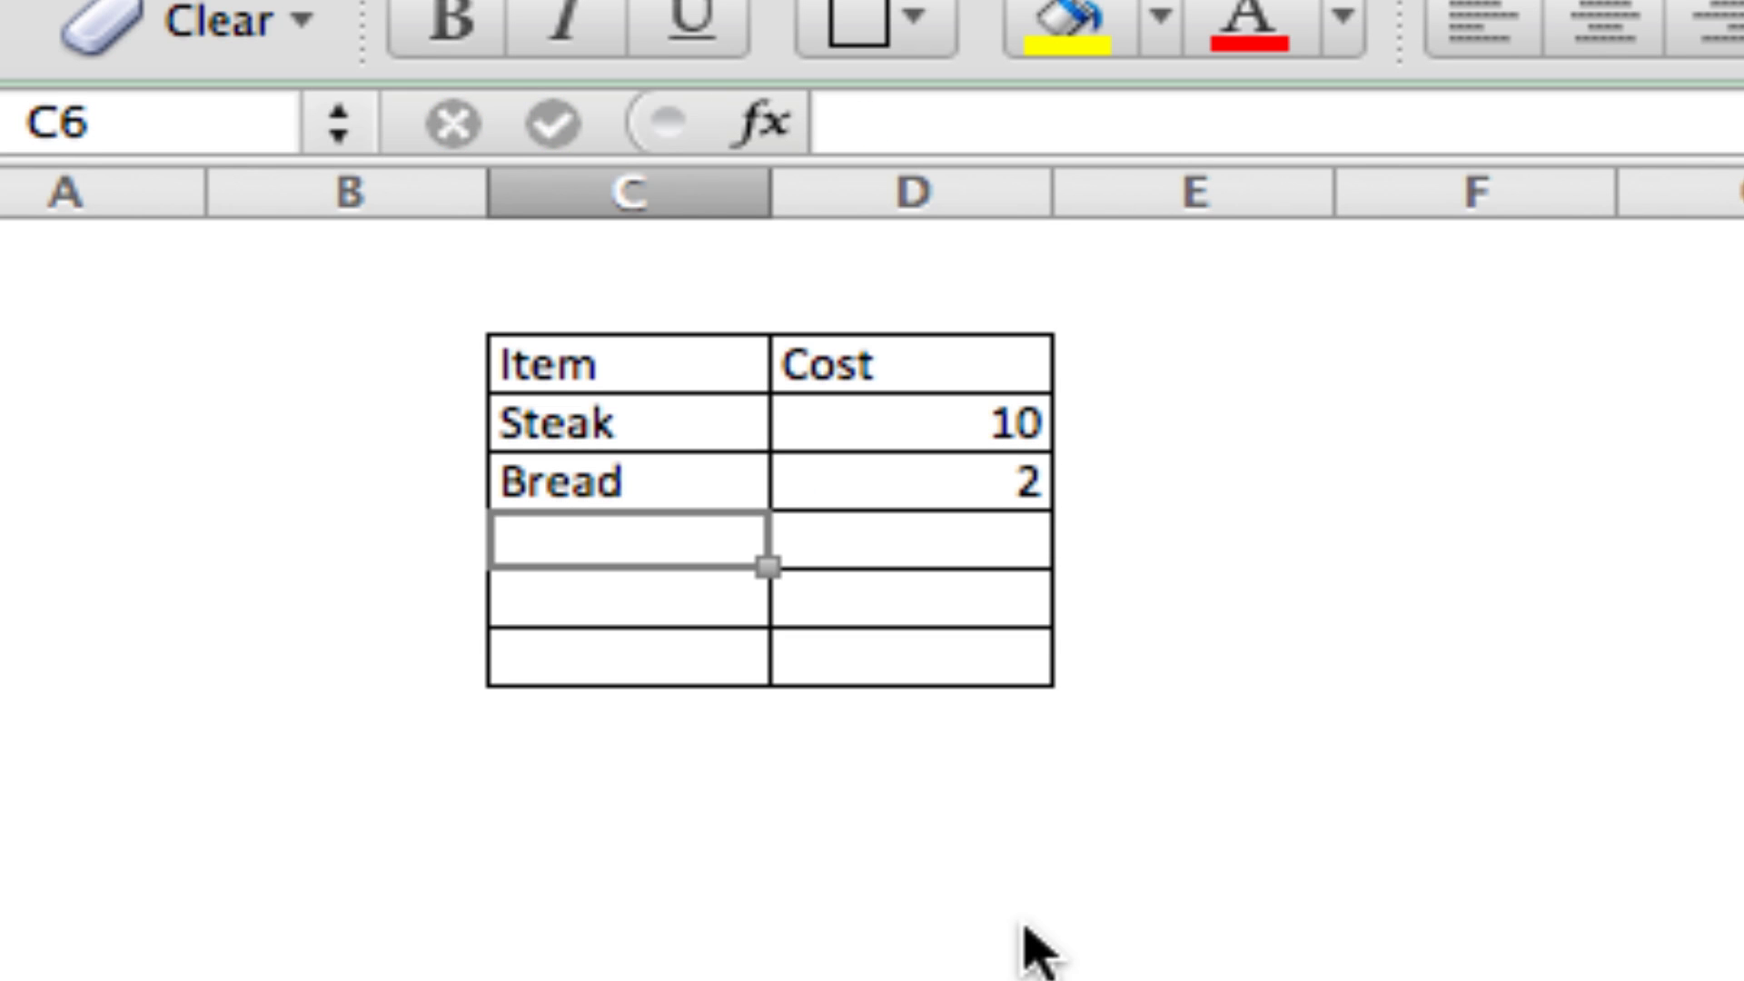
{"action": "type", "text": "Cof"}
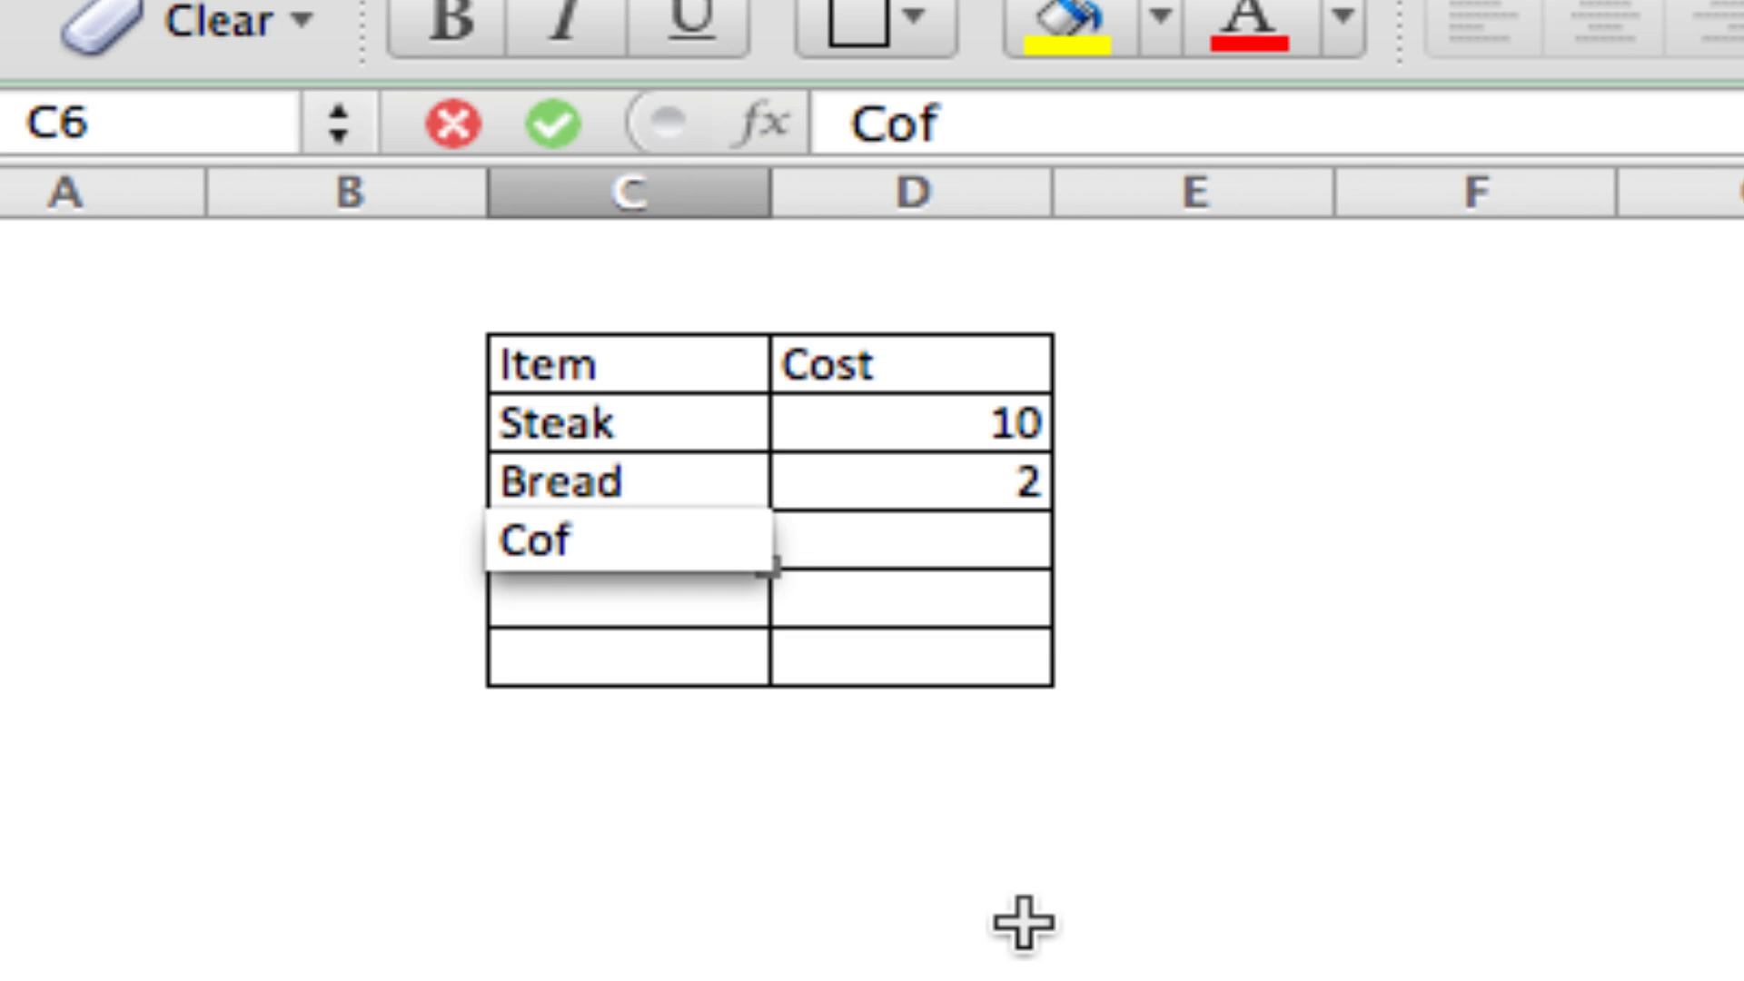
{"action": "type", "text": "fe"}
{"action": "key", "text": "BackSpace"}
{"action": "type", "text": "fee"}
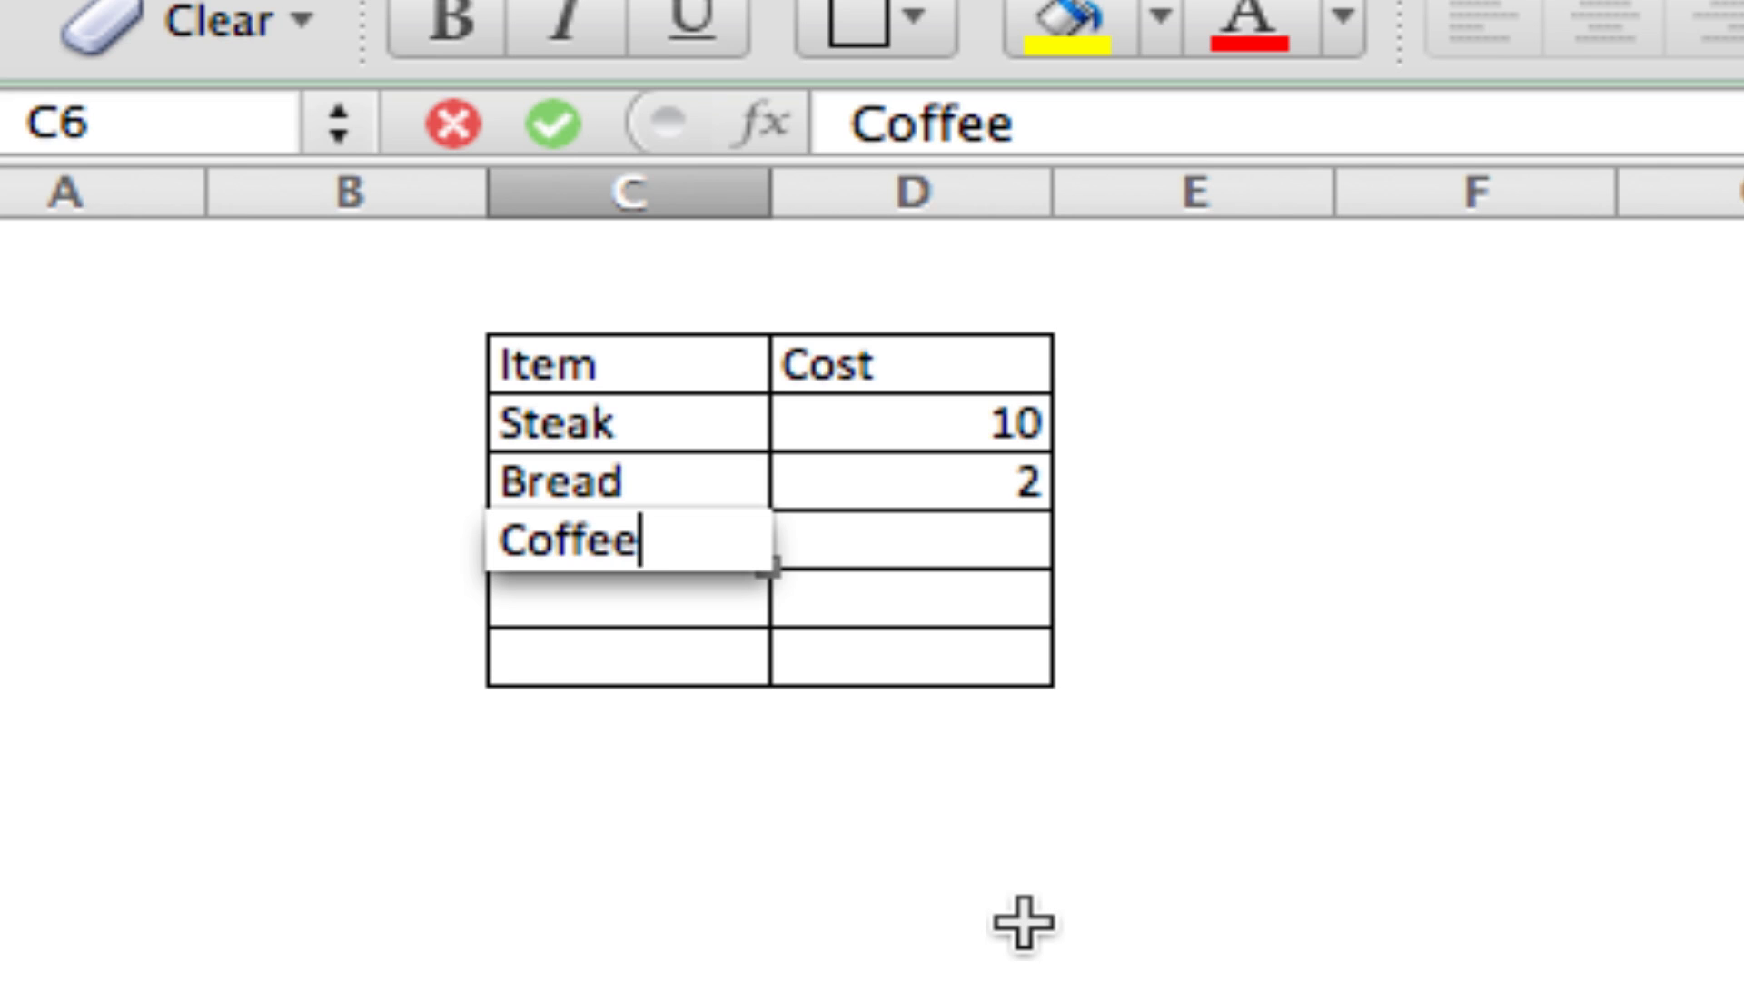
{"action": "key", "text": "Tab"}
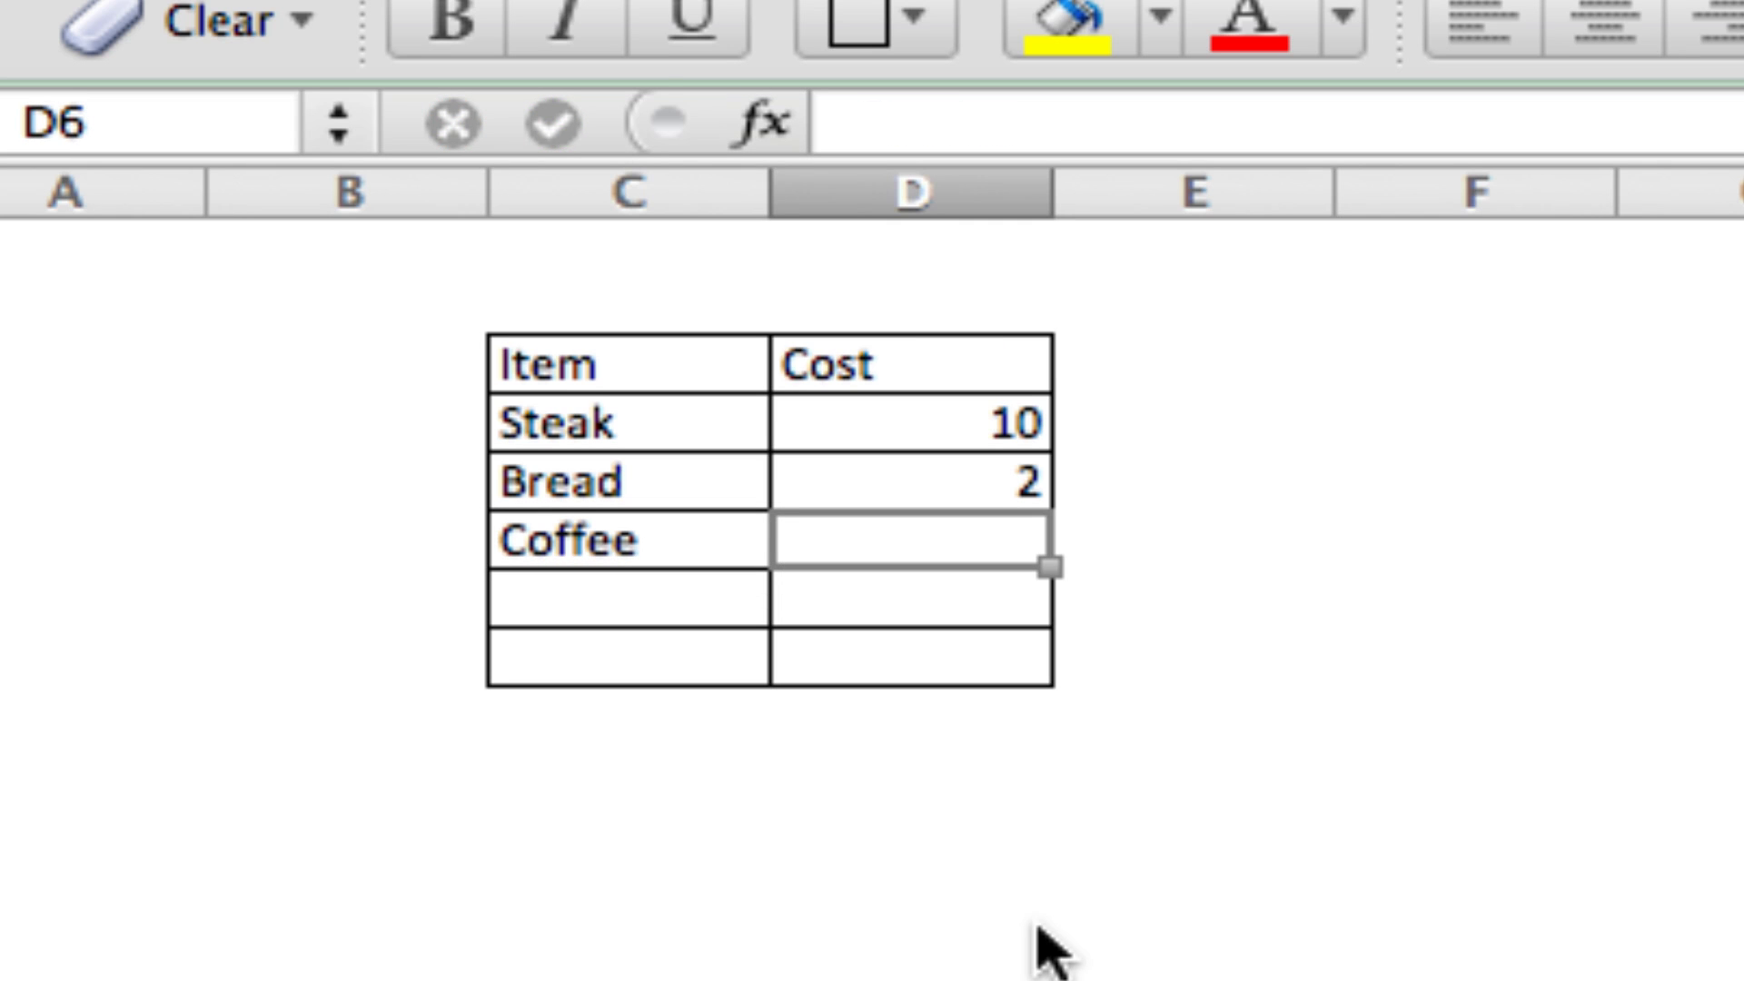
{"action": "type", "text": "100"}
{"action": "key", "text": "Return"}
Add the item Milk in C7 with a cost of 4 in D7.
{"action": "key", "text": "Left"}
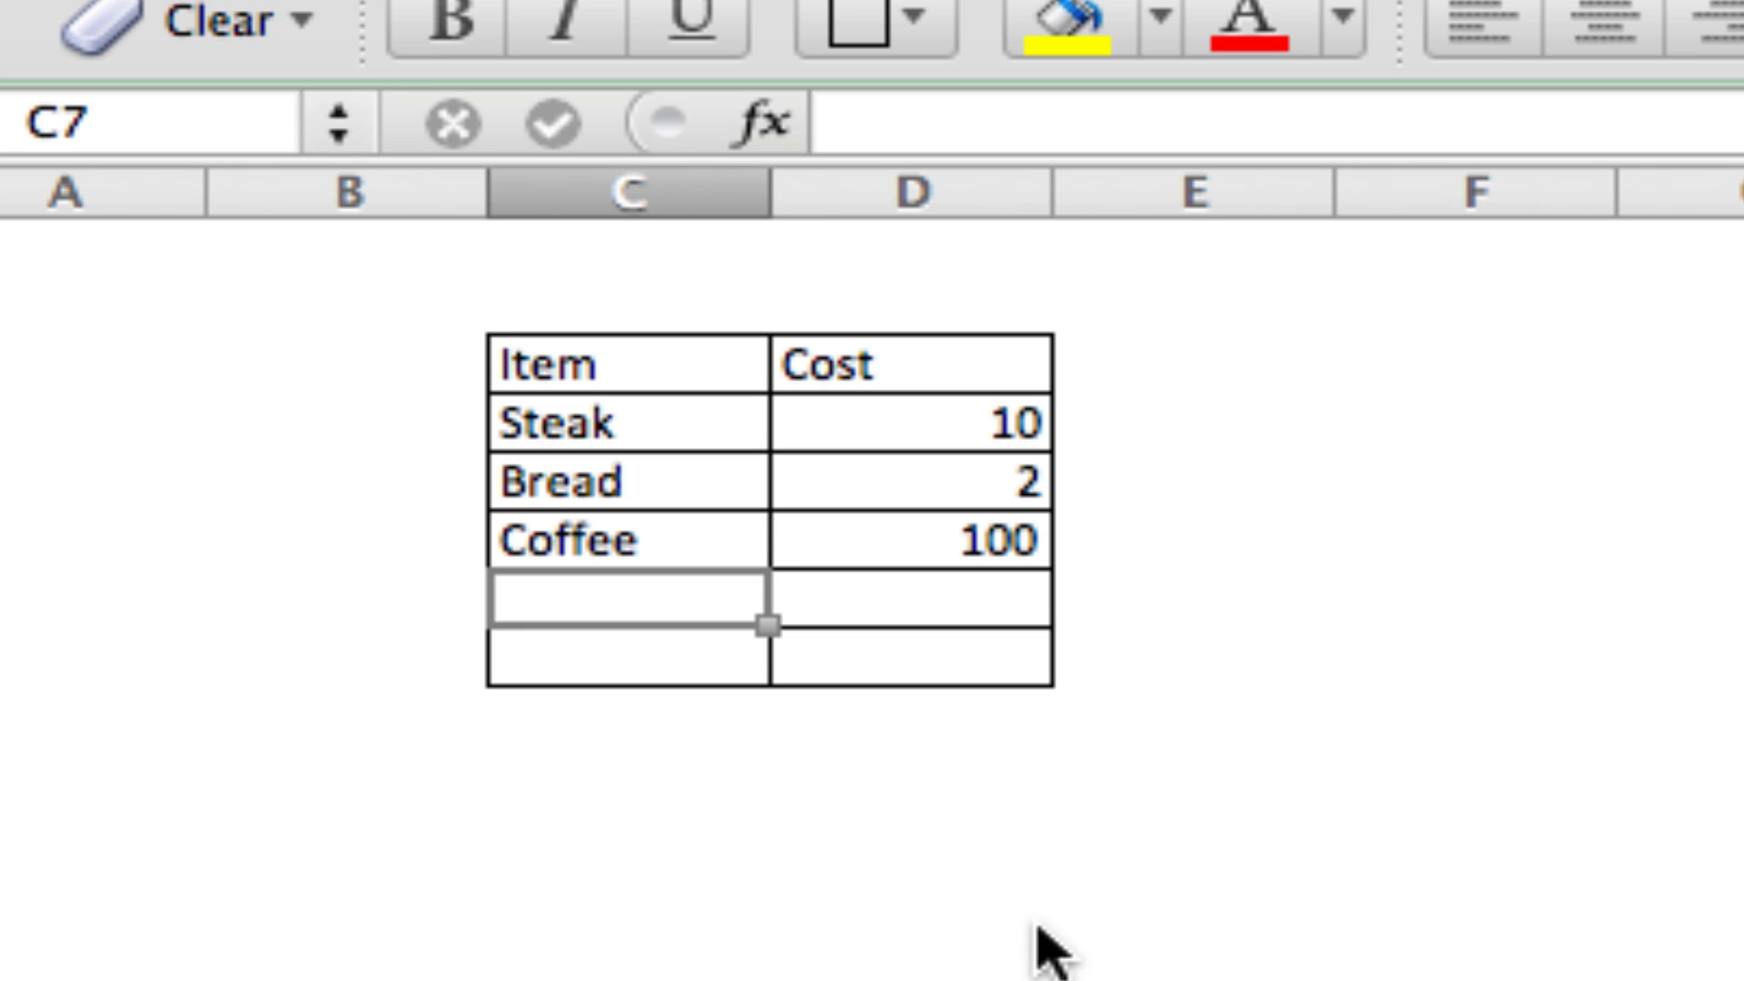
{"action": "type", "text": "Milk"}
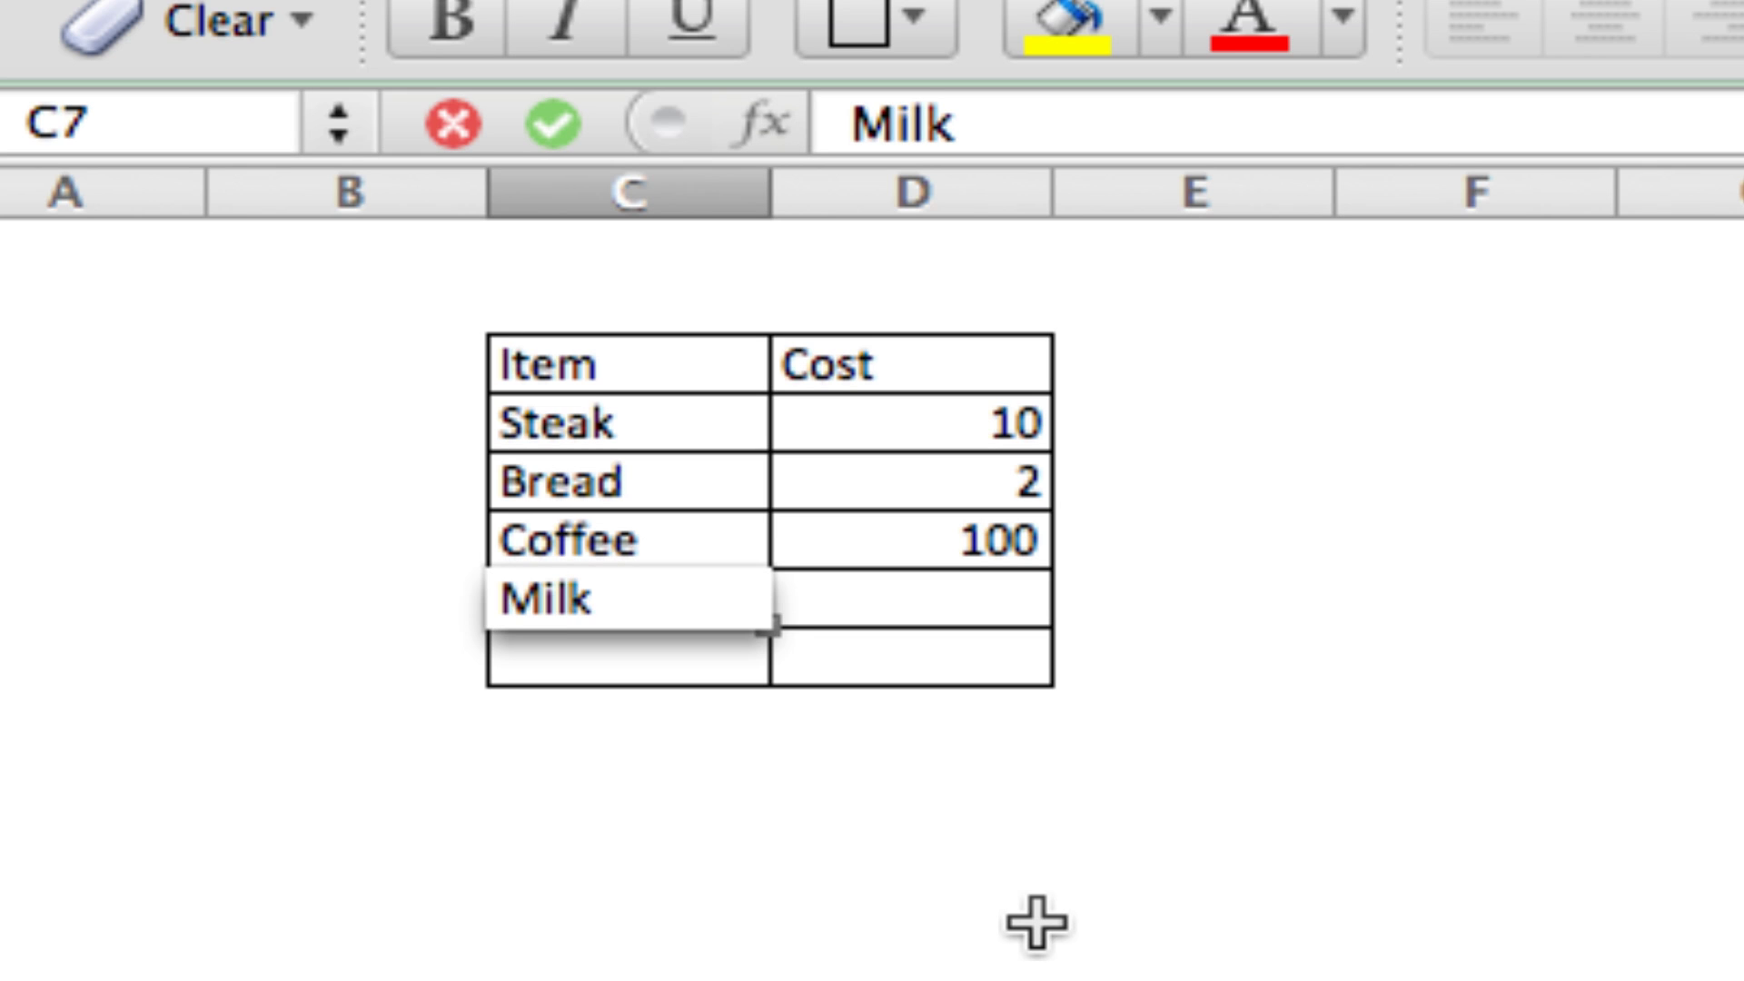
{"action": "key", "text": "Tab"}
{"action": "key", "text": "Up"}
{"action": "key", "text": "Down"}
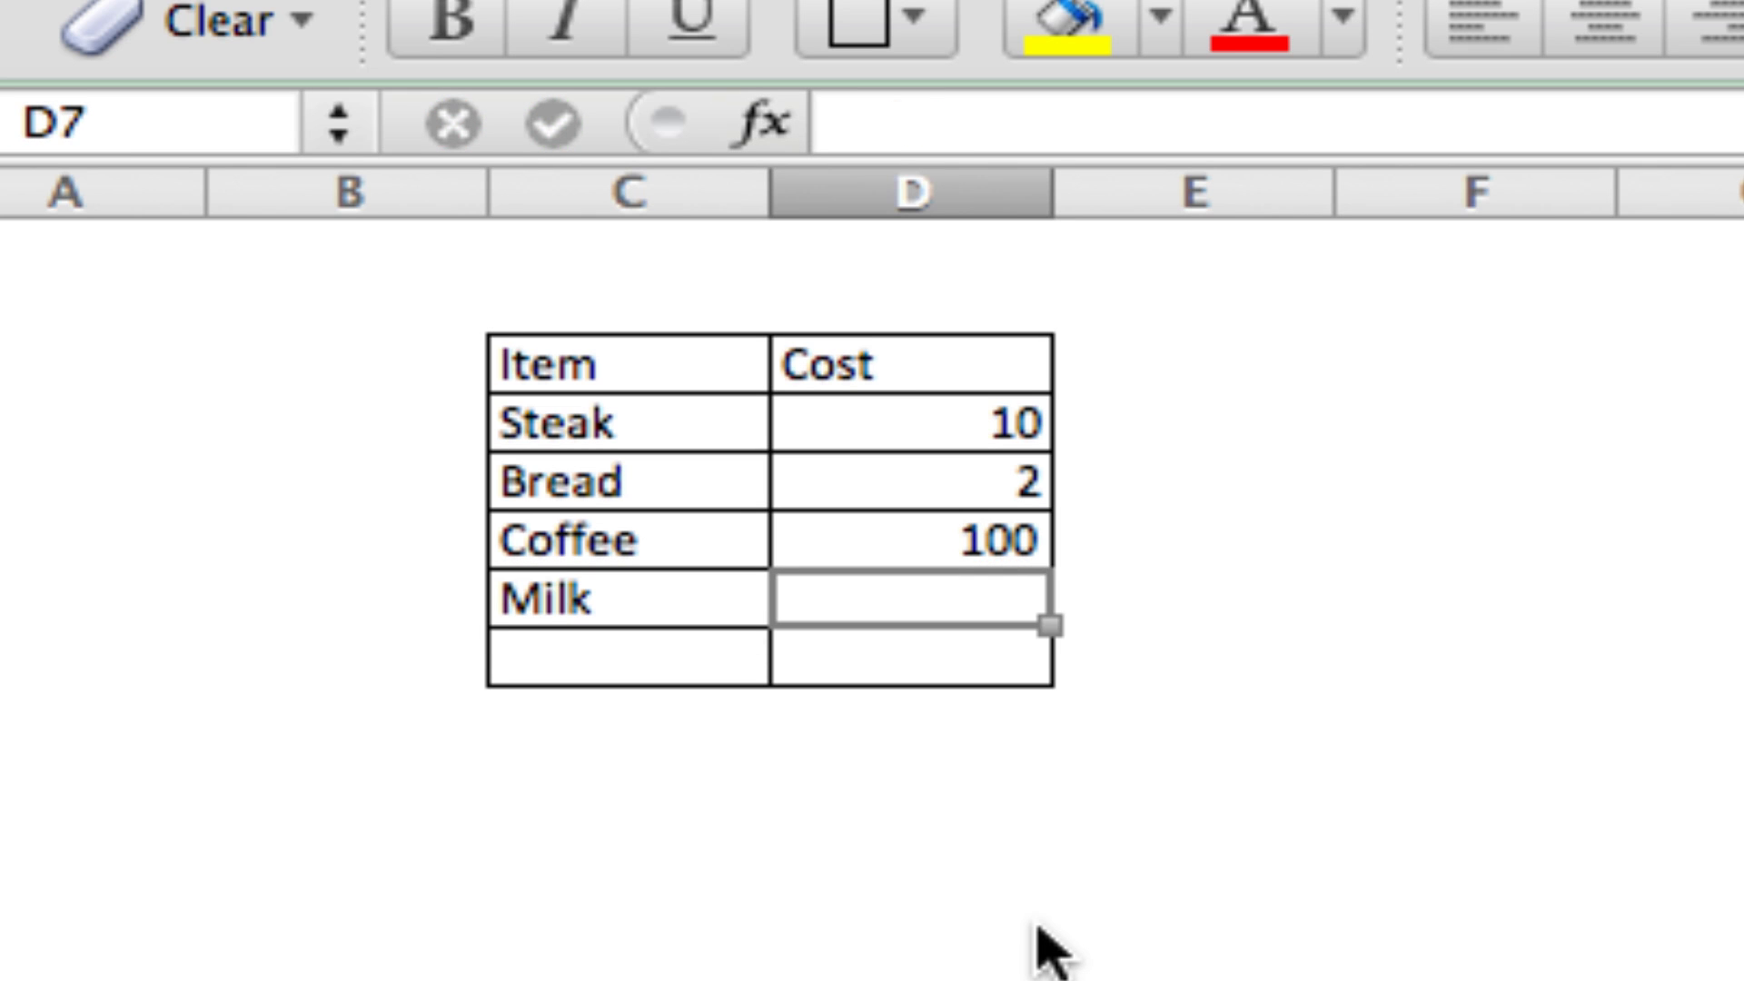
{"action": "type", "text": "4"}
{"action": "key", "text": "Return"}
Label the last table row Total in C8.
{"action": "key", "text": "Left"}
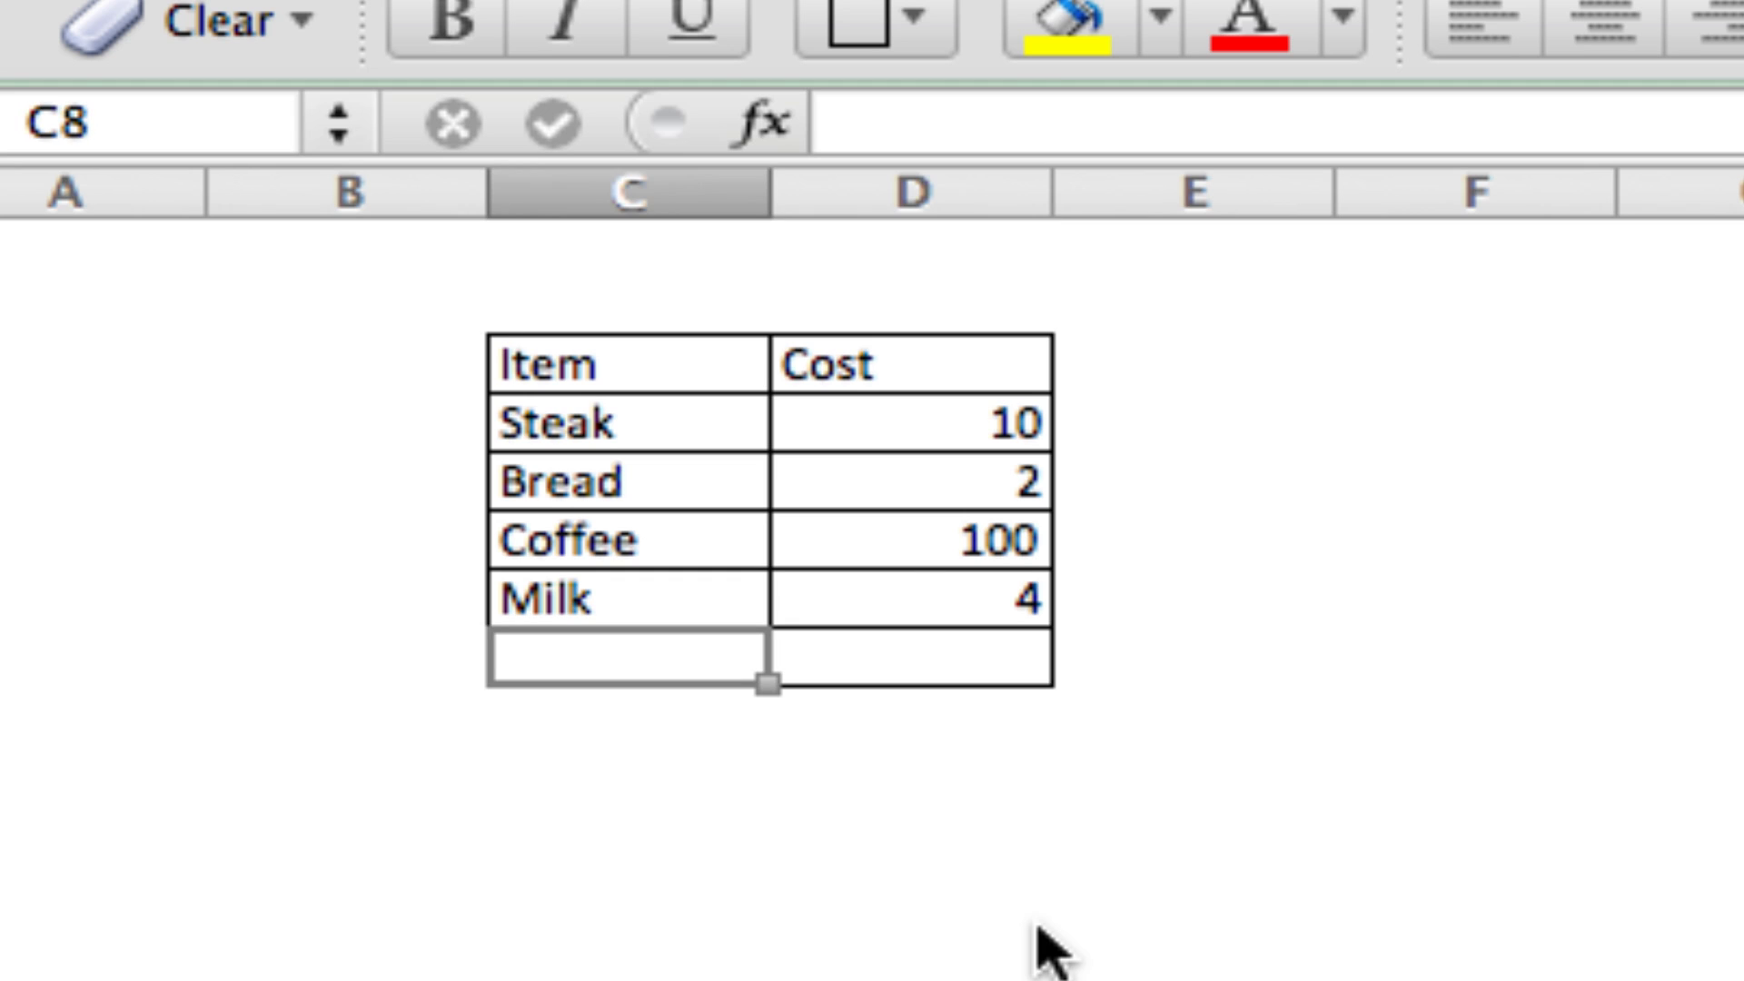
{"action": "type", "text": "T"}
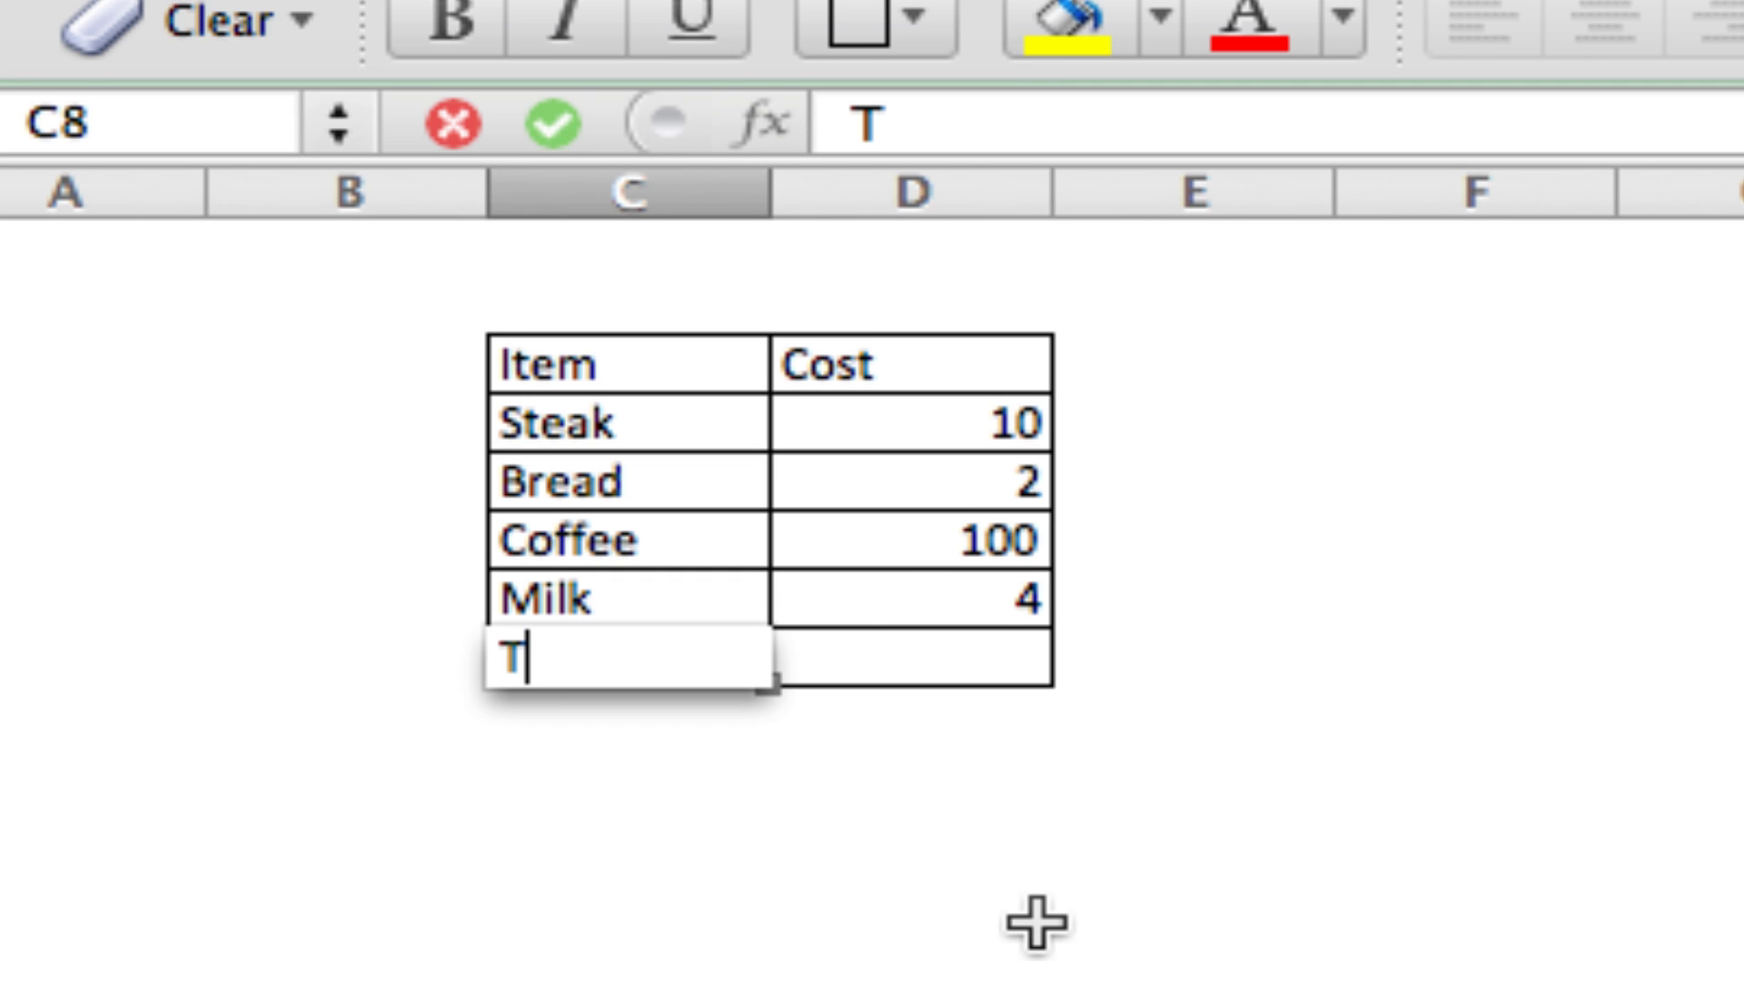
{"action": "type", "text": "ota"}
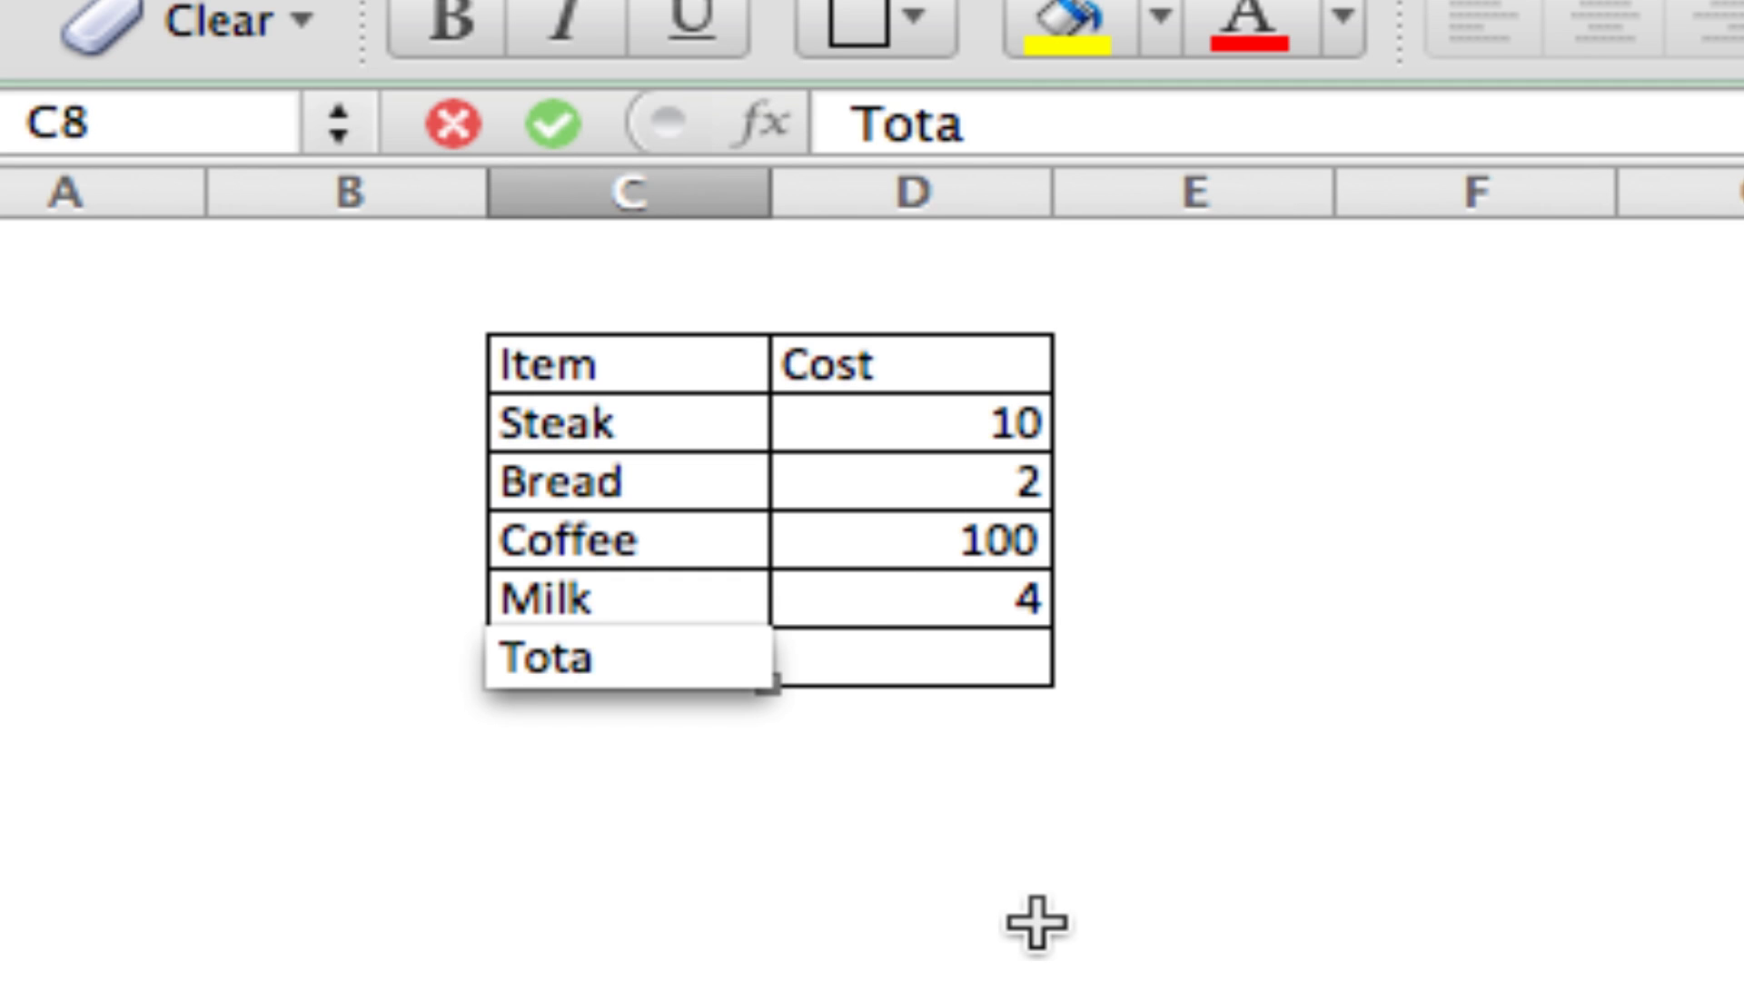
{"action": "type", "text": "l"}
{"action": "key", "text": "Tab"}
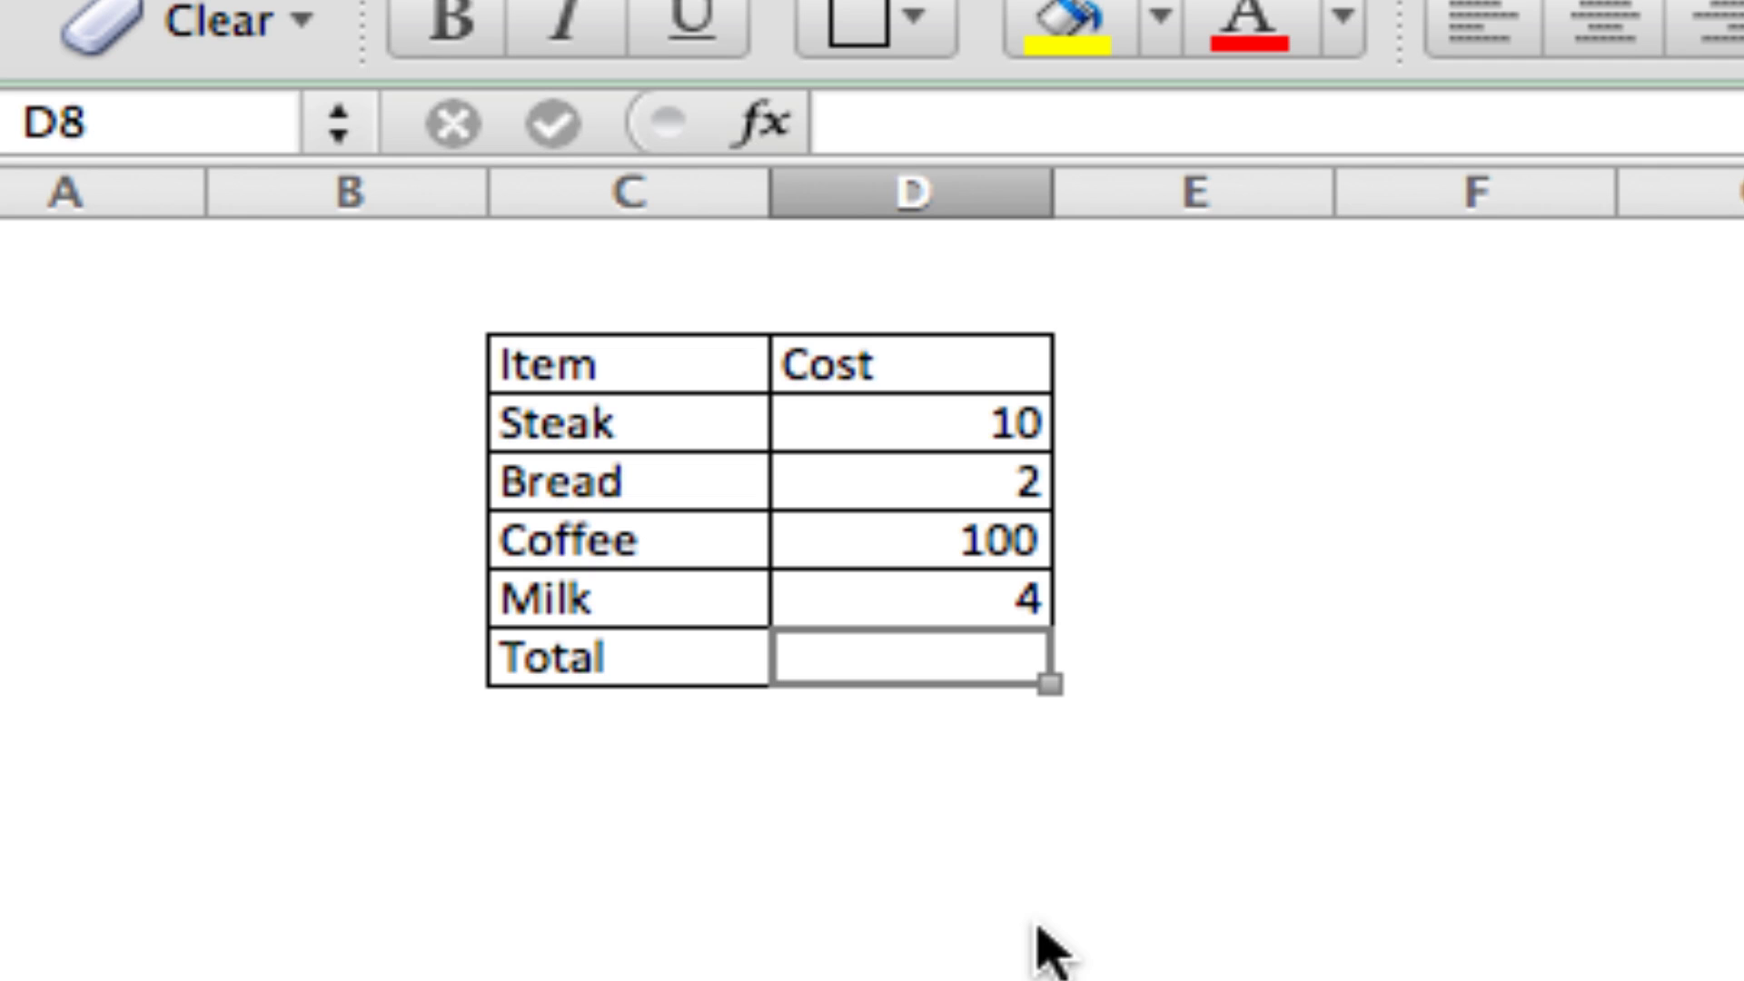
Total the costs in D8 with the formula =SUM(D4+D5+D6+D7).
{"action": "type", "text": "="}
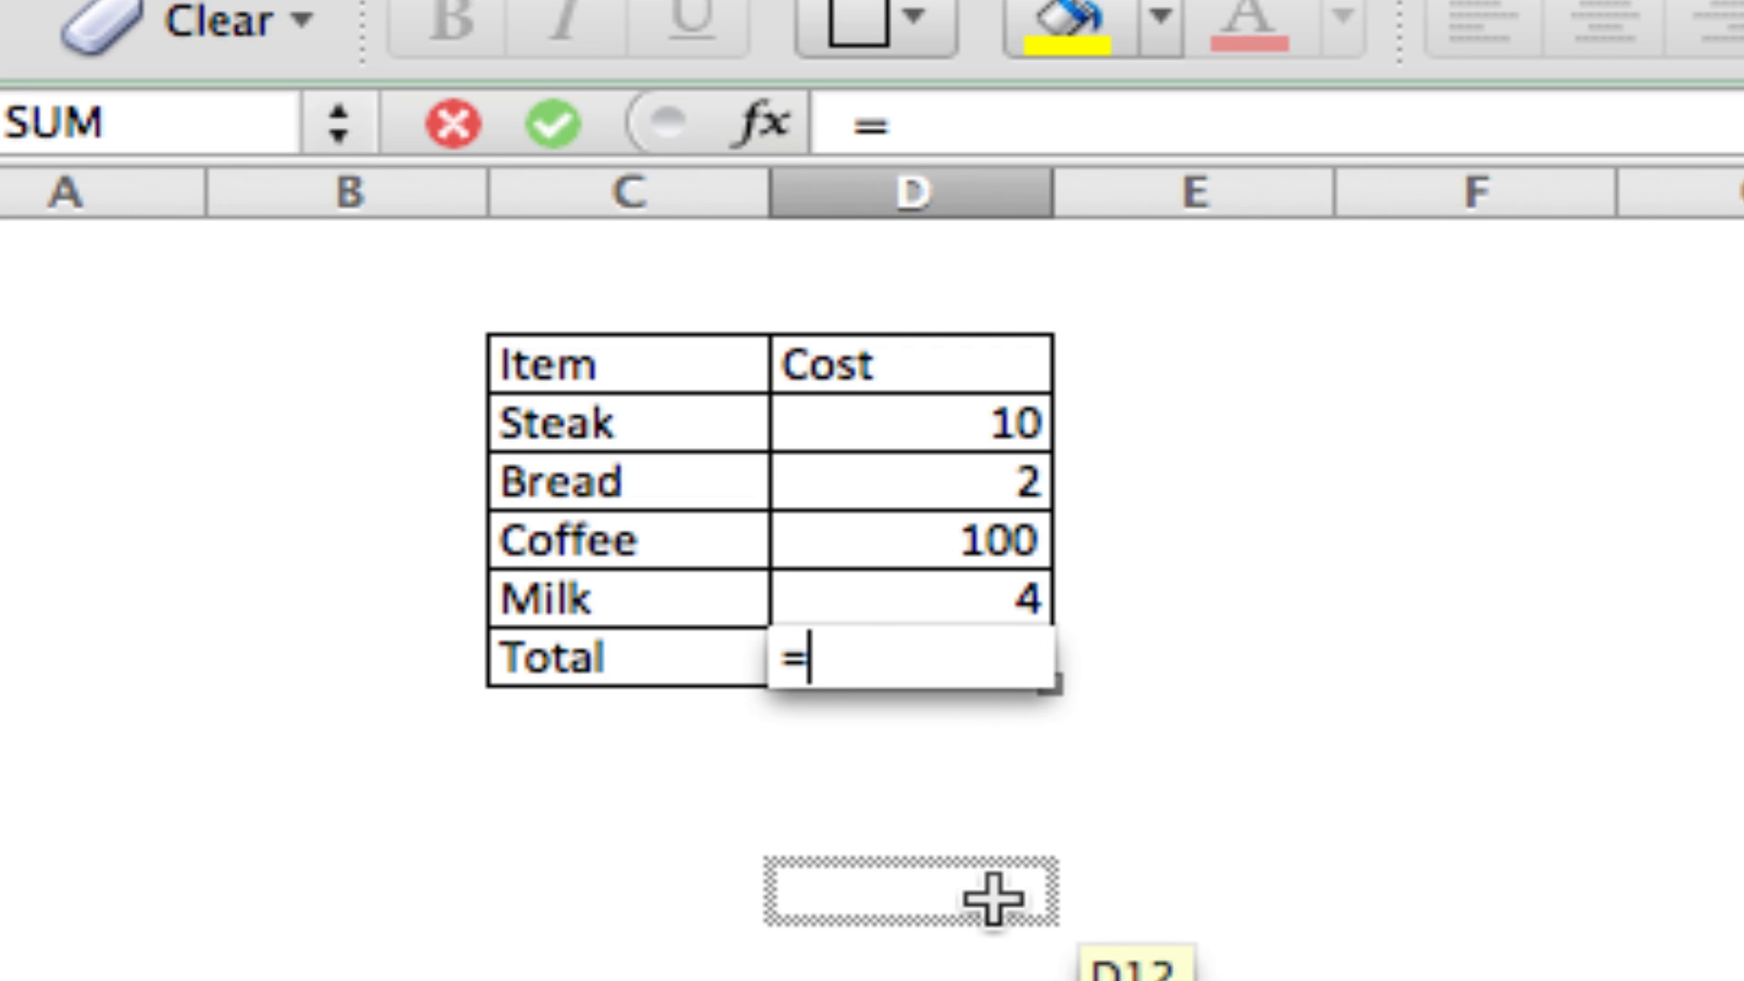
{"action": "type", "text": "SUM"}
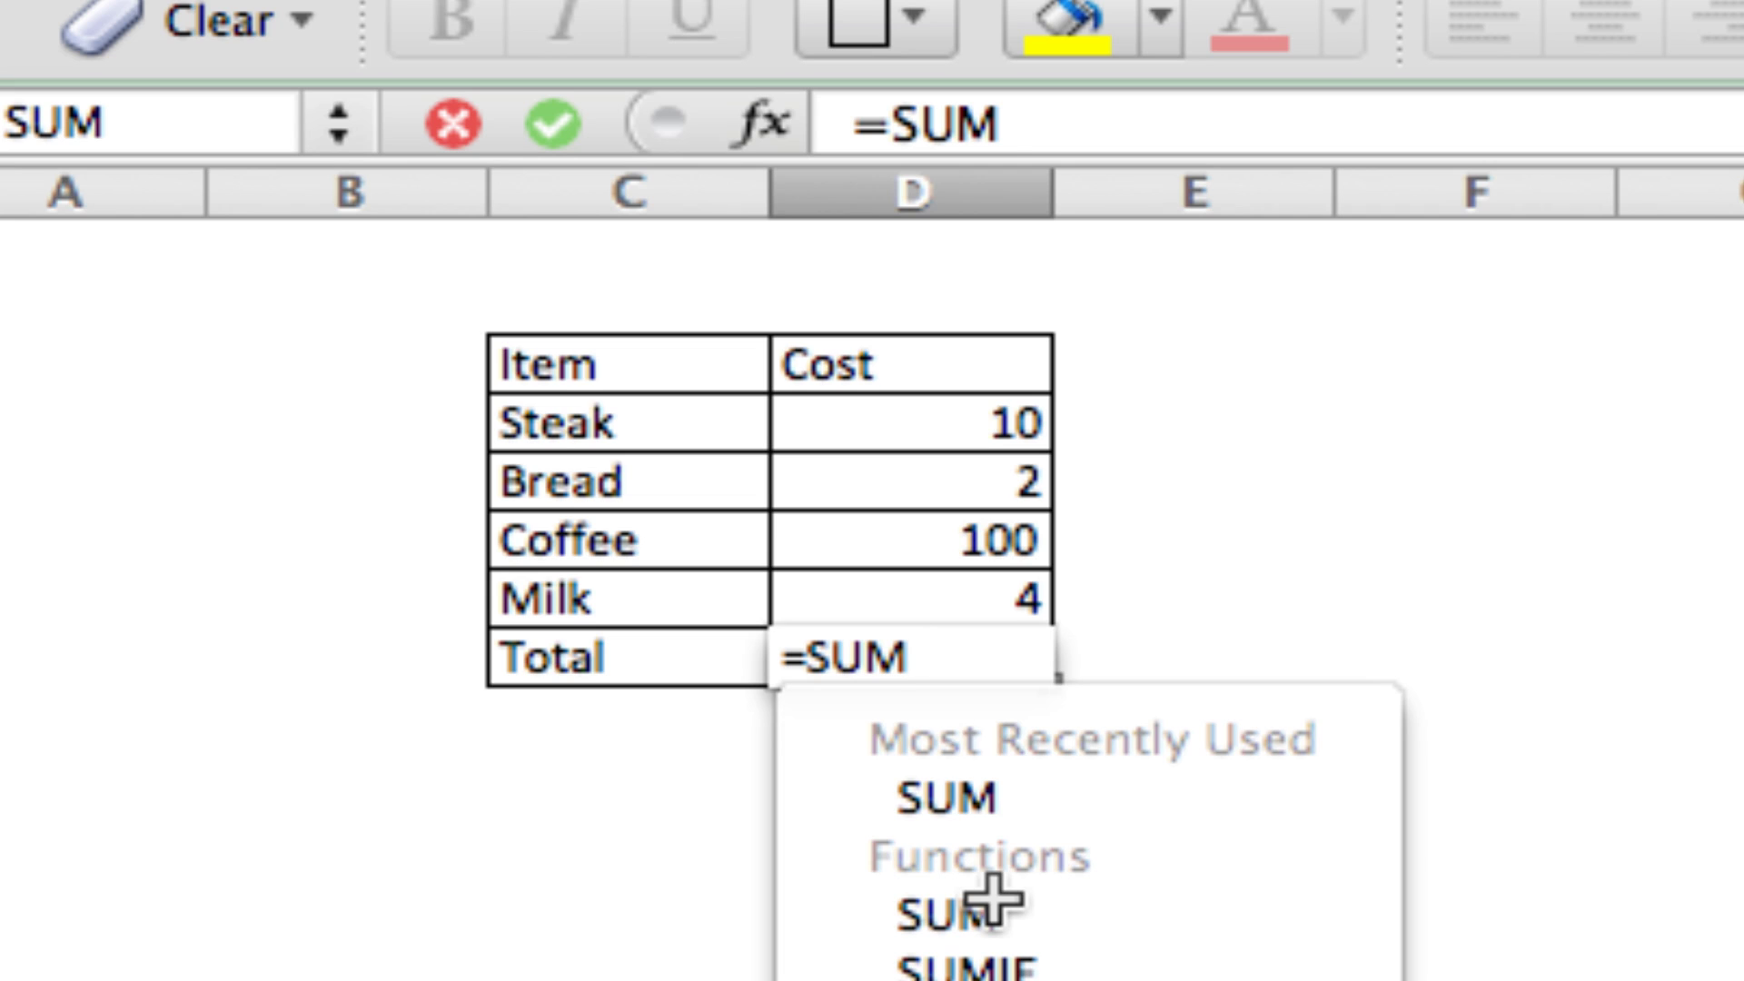
{"action": "type", "text": "("}
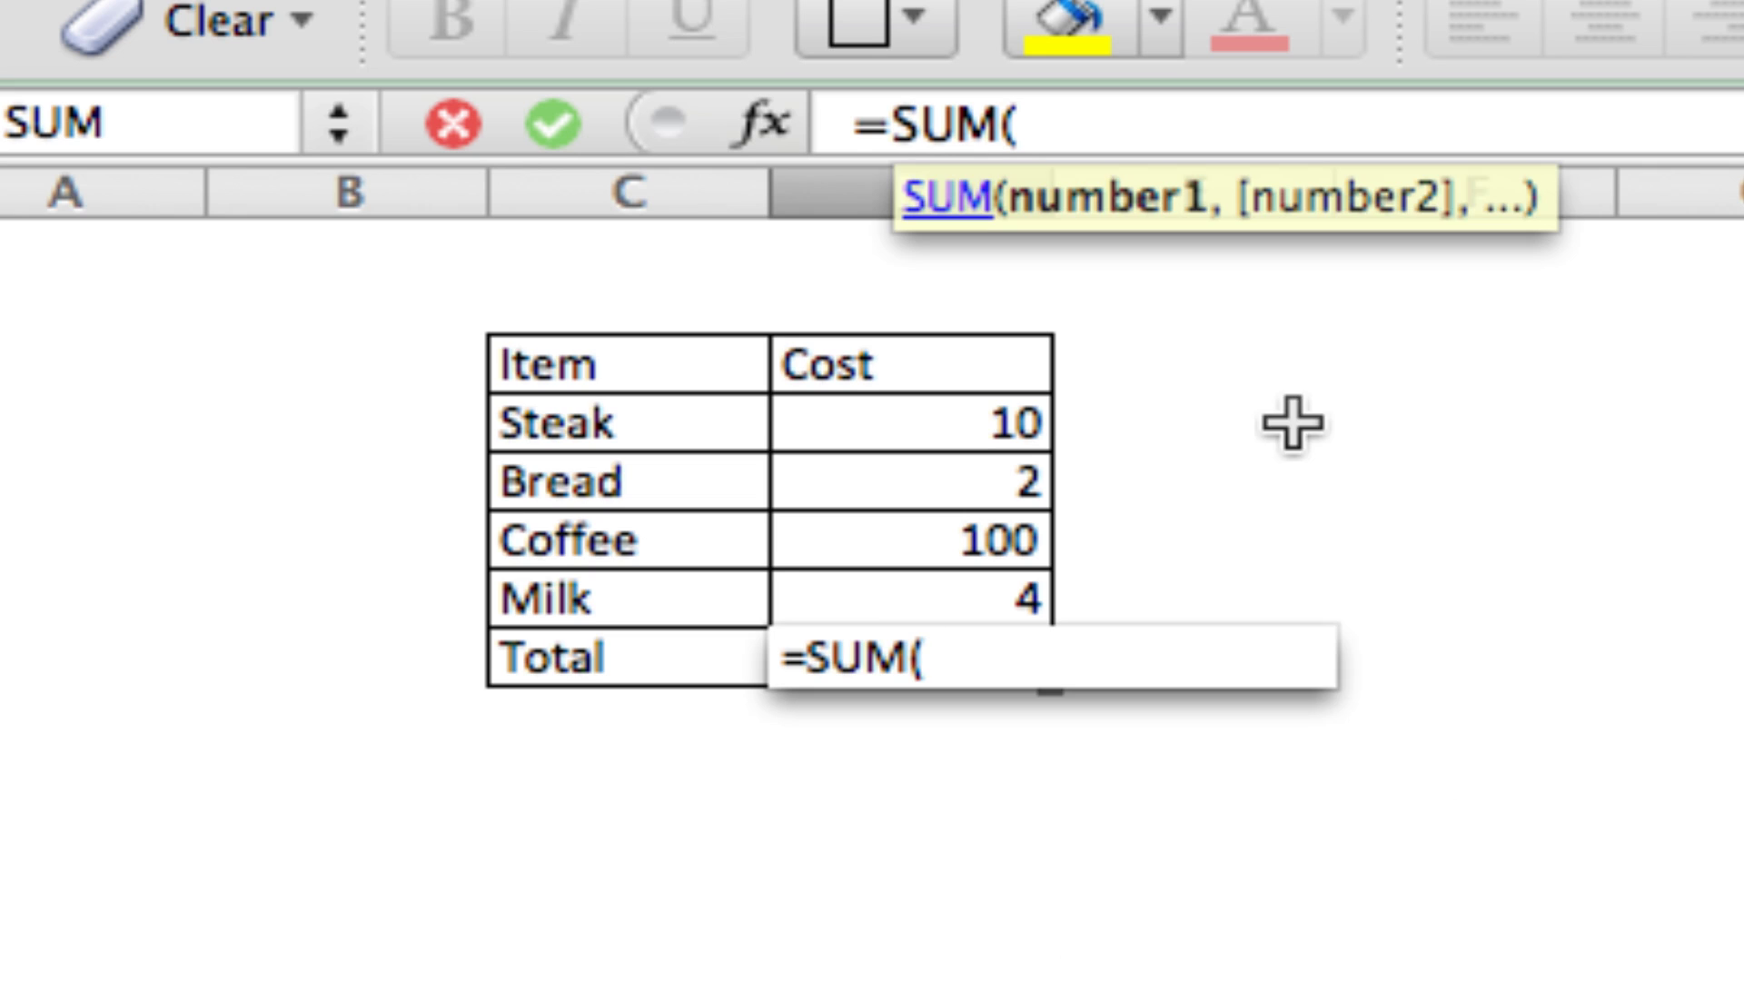
{"action": "left_click", "coordinate": [1003, 423]}
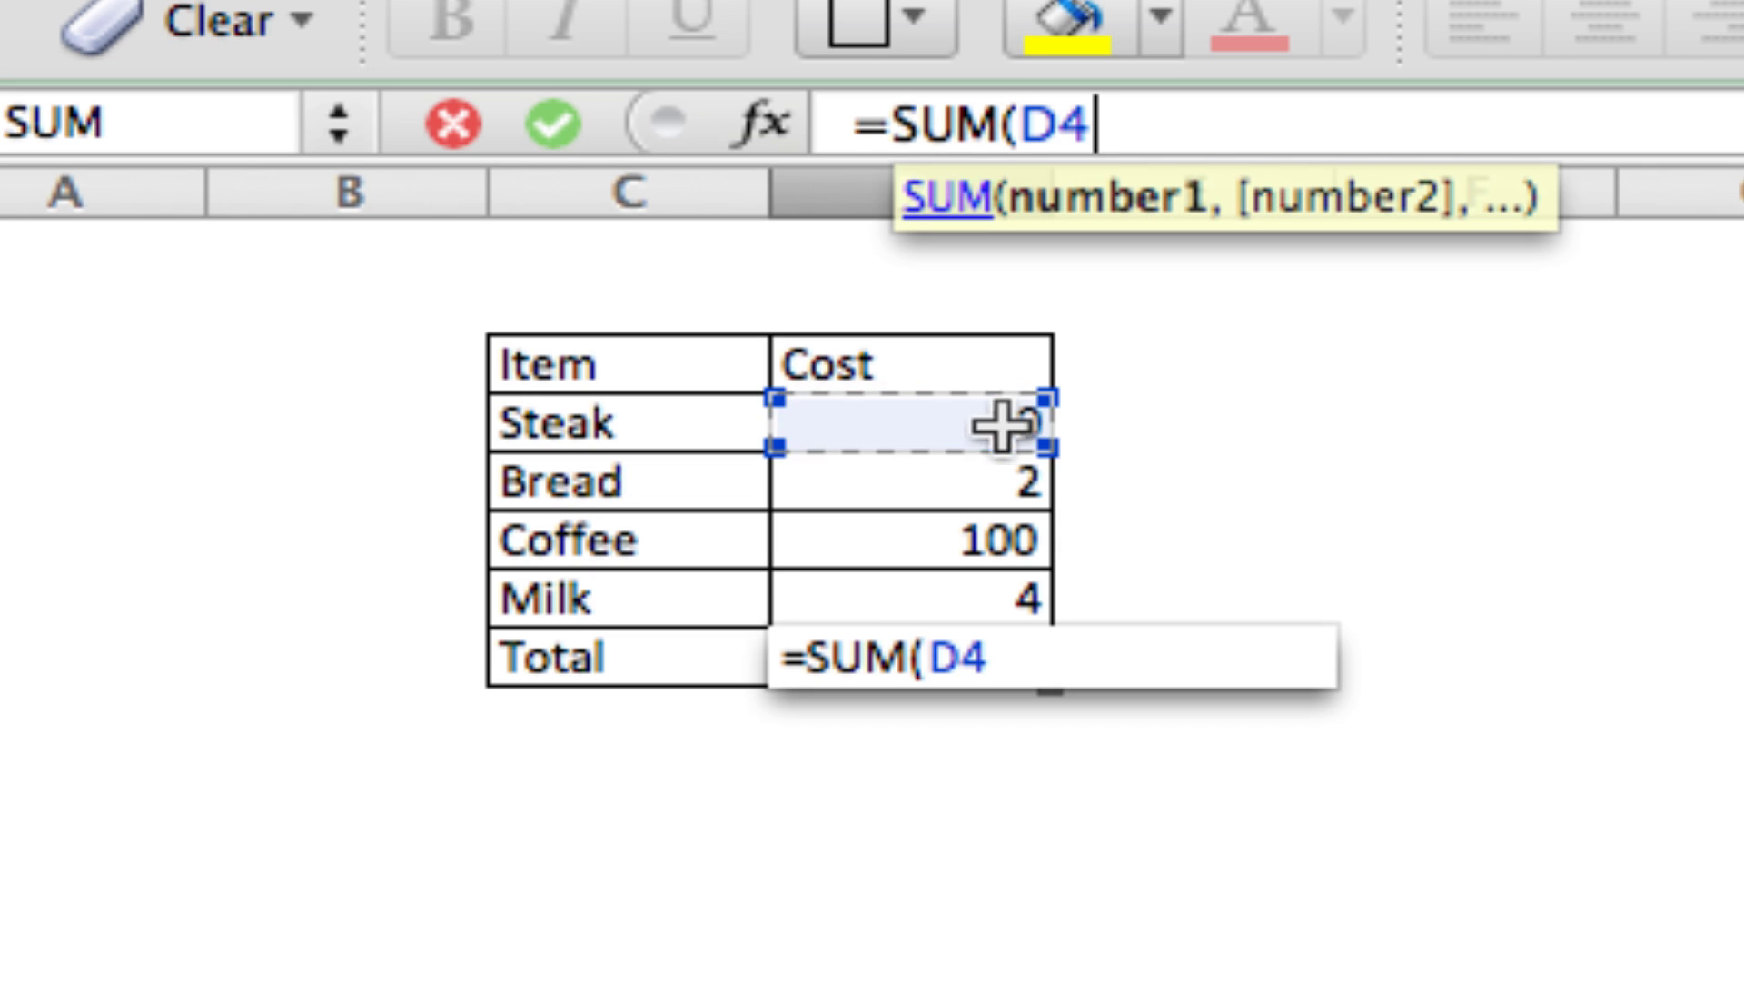
{"action": "type", "text": "+"}
{"action": "left_click", "coordinate": [1004, 482]}
{"action": "type", "text": "+"}
{"action": "left_click", "coordinate": [984, 536]}
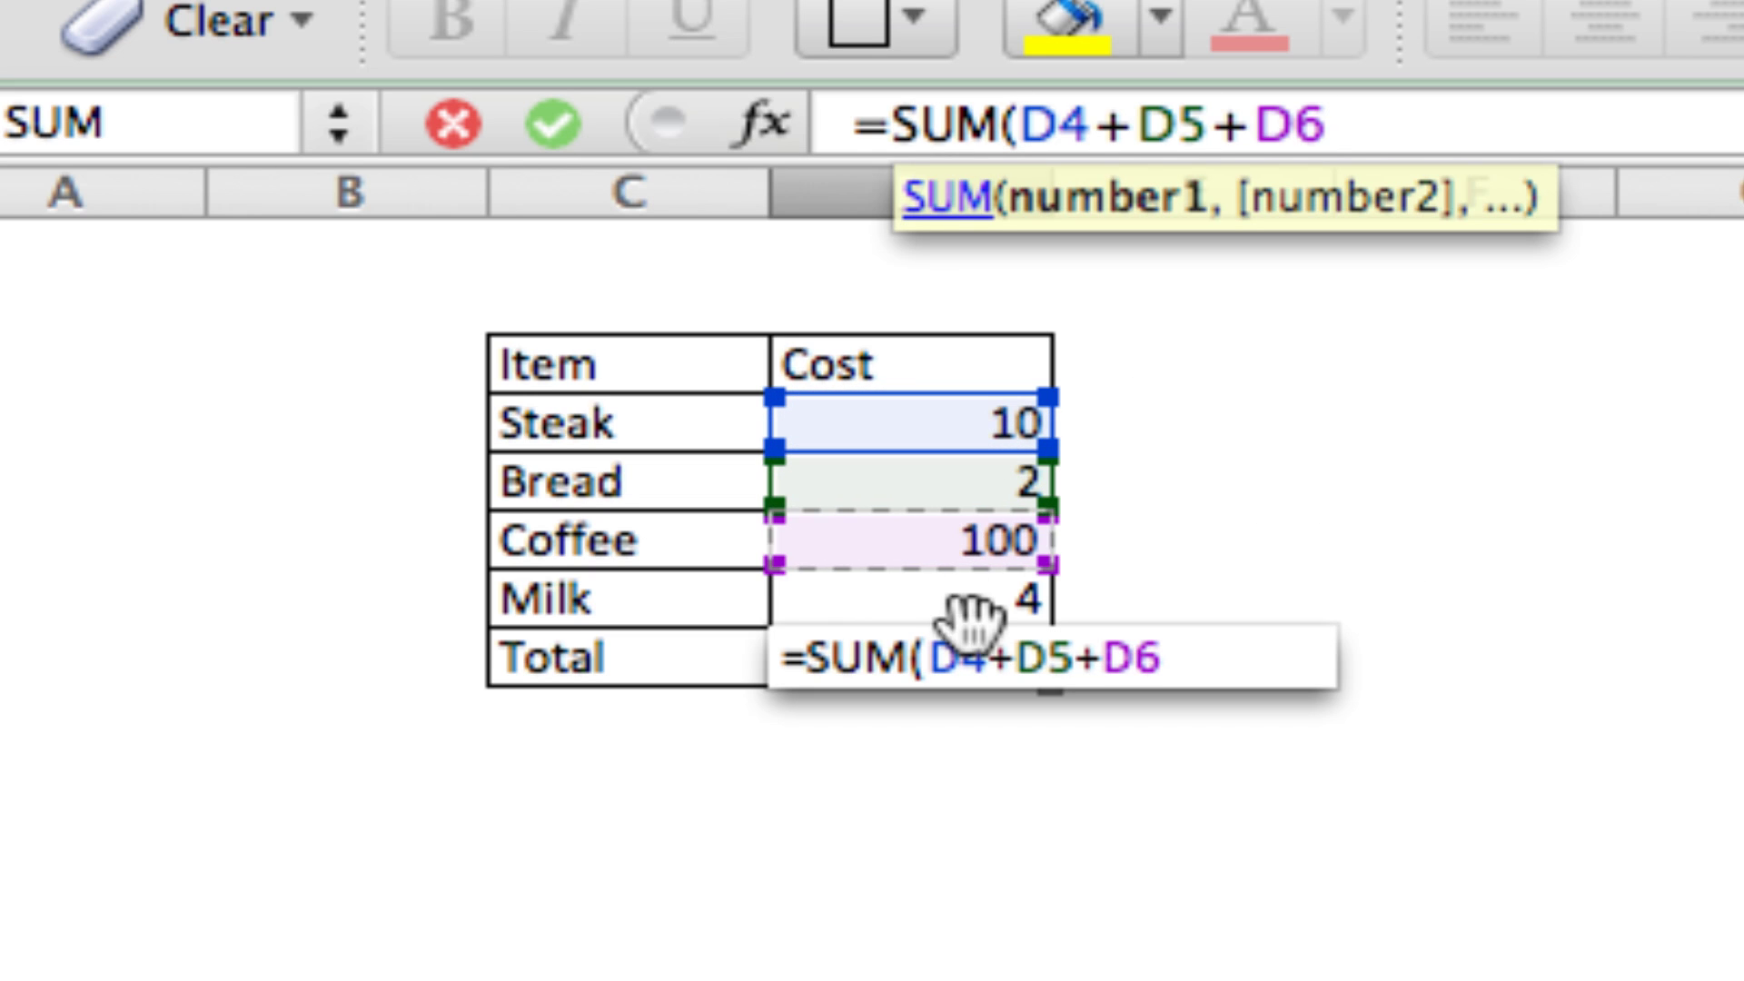
{"action": "type", "text": "+"}
{"action": "left_click", "coordinate": [981, 603]}
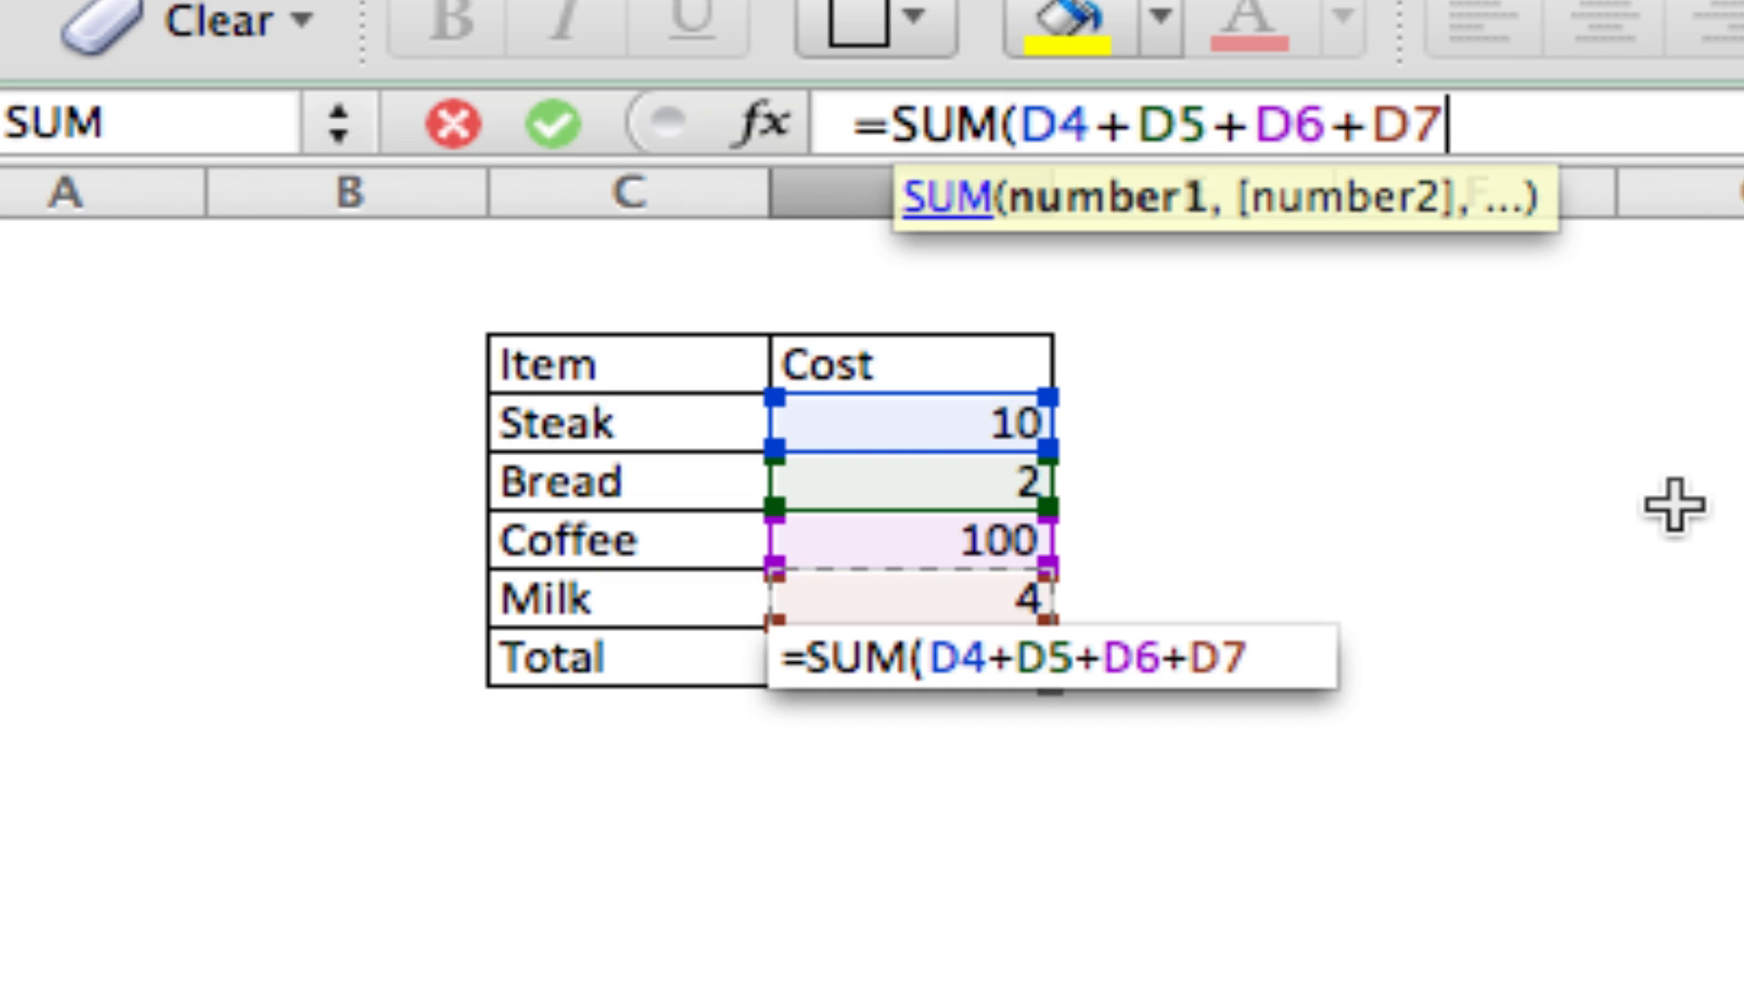
{"action": "type", "text": ")"}
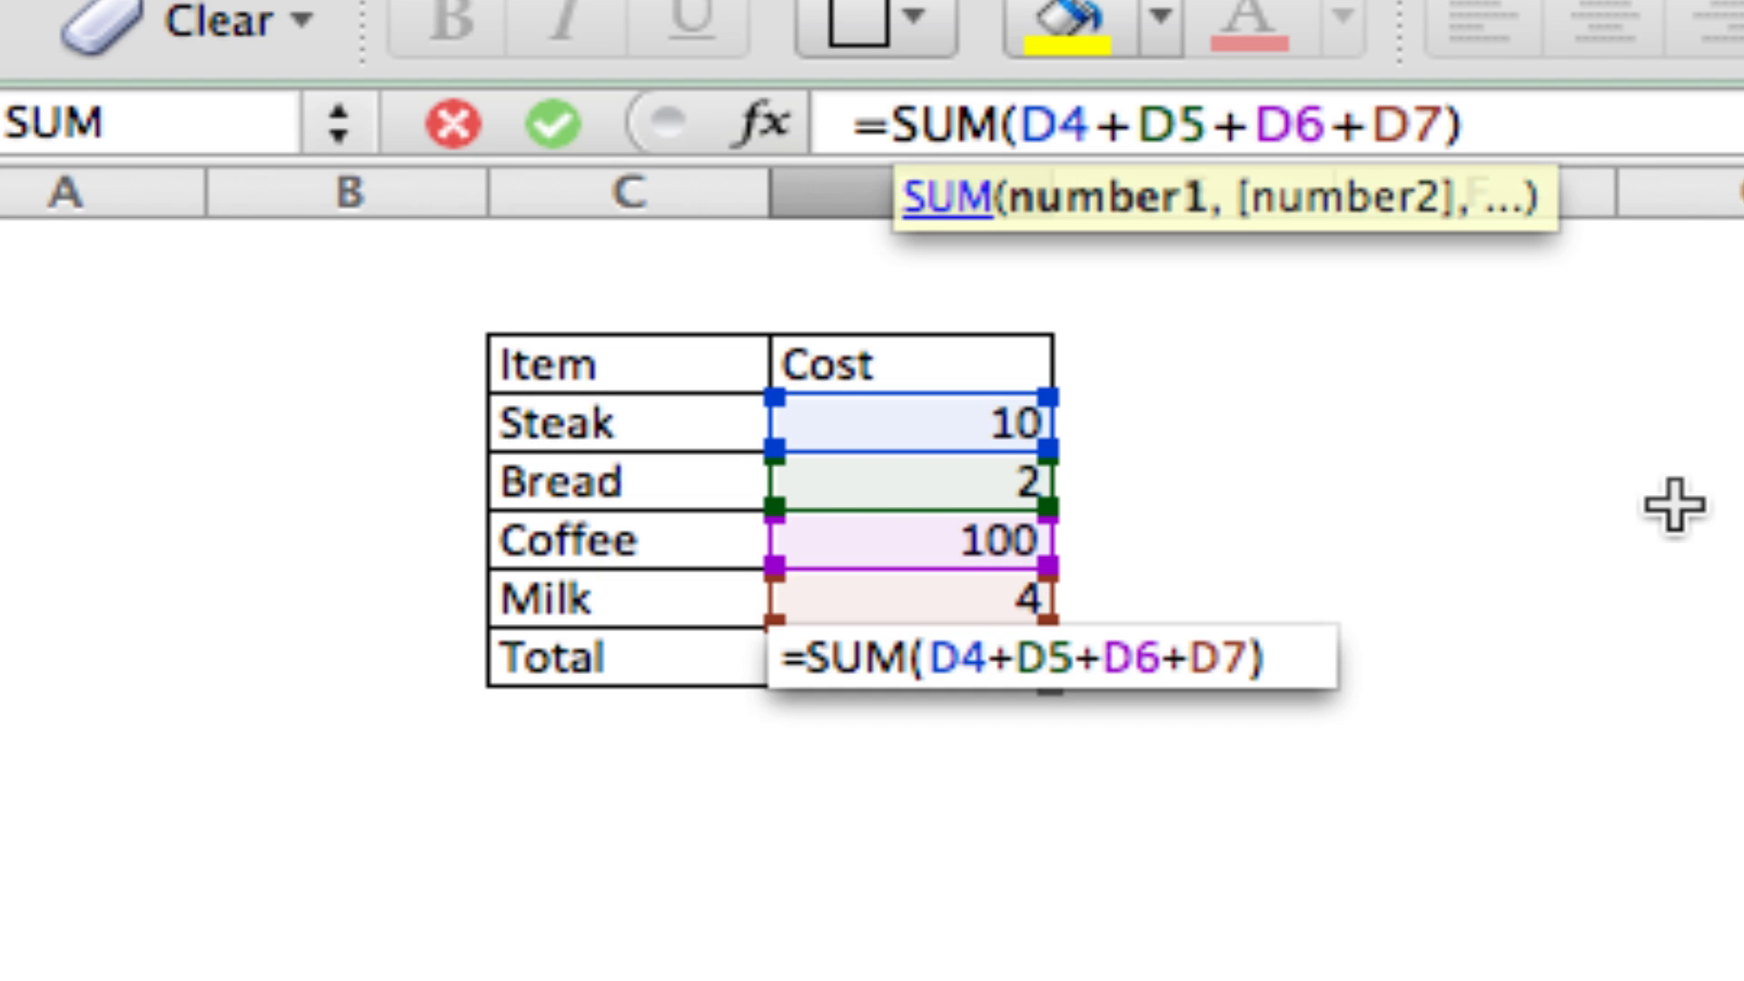
{"action": "key", "text": "Return"}
{"action": "key", "text": "Up"}
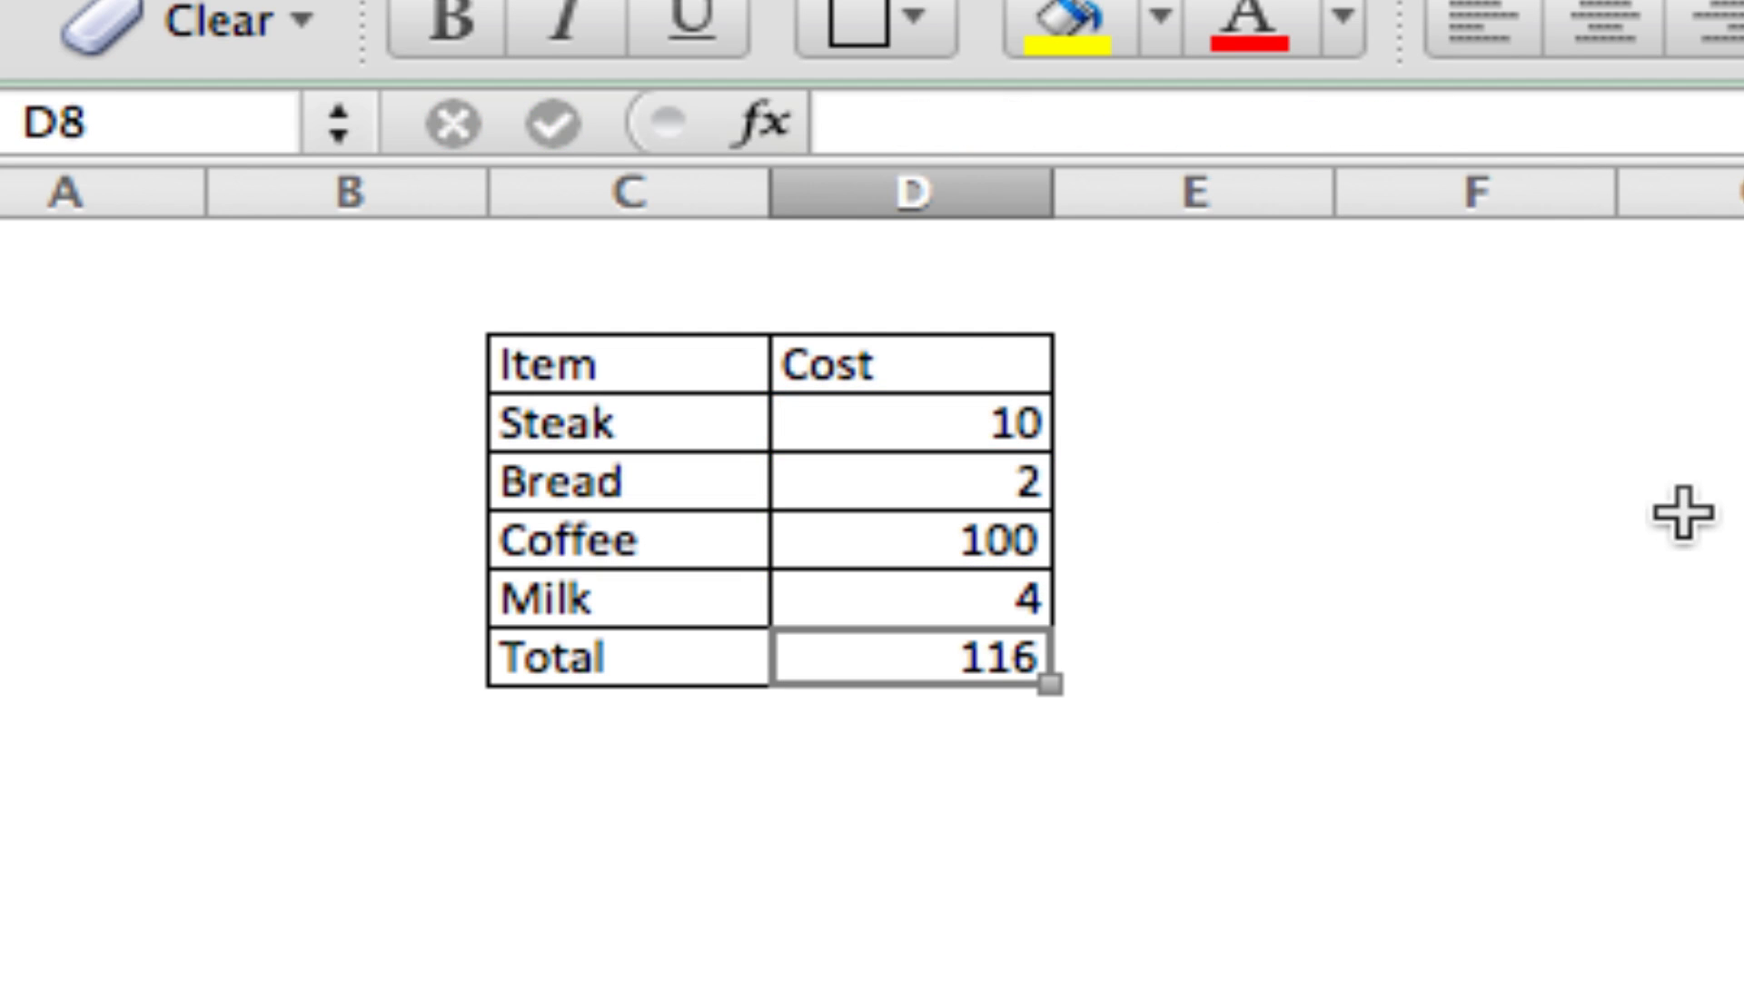
Rewrite the total formula in D8 to use a typed range, =SUM(D4:D7).
{"action": "left_click", "coordinate": [1577, 121]}
{"action": "left_click_drag", "start_coordinate": [1576, 121], "coordinate": [1058, 122]}
{"action": "key", "text": "BackSpace"}
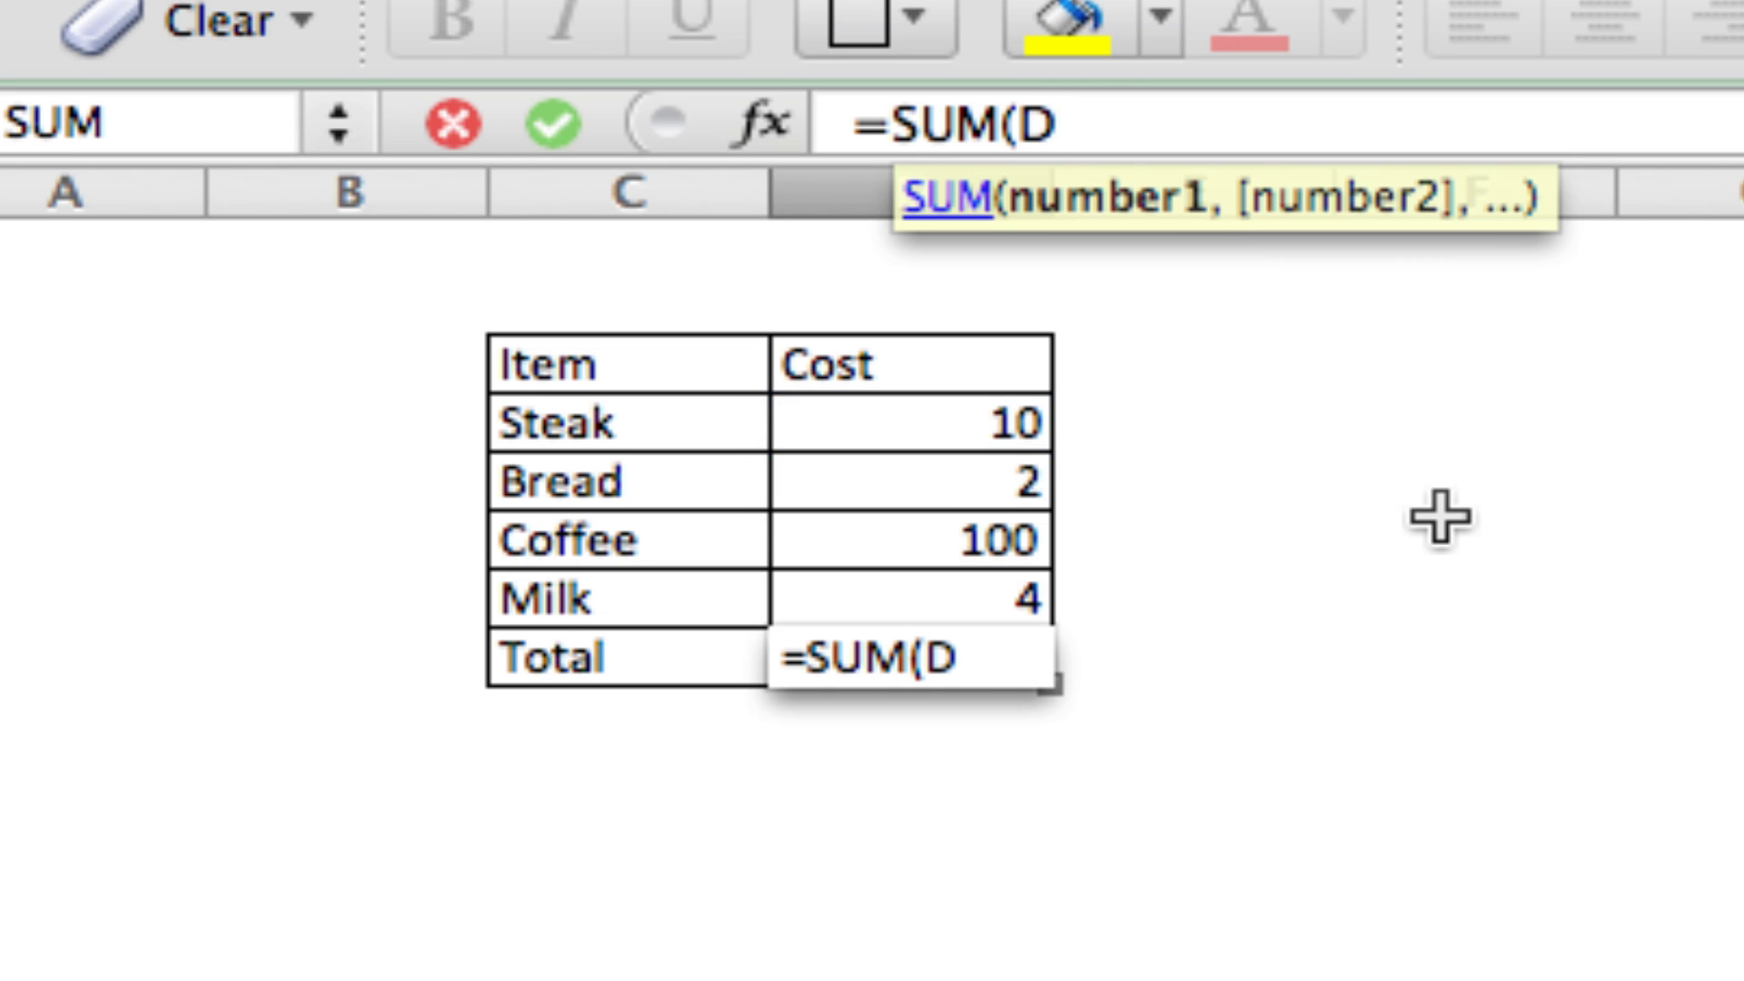
{"action": "type", "text": "4"}
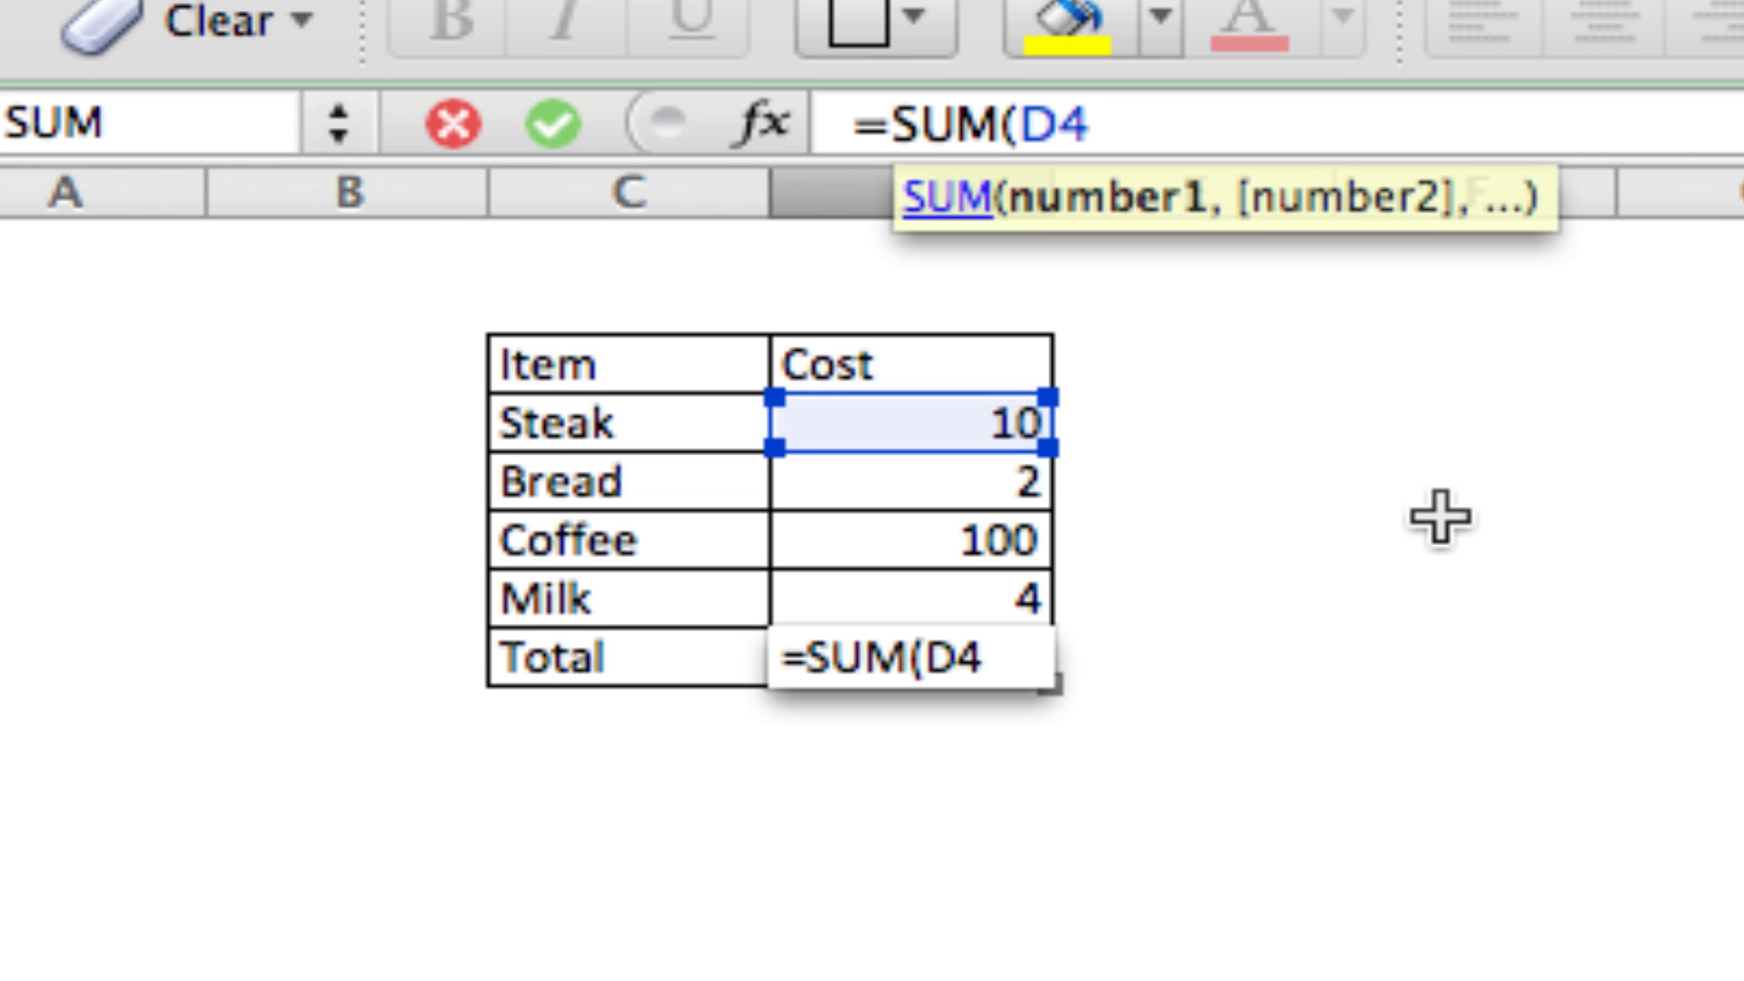
{"action": "type", "text": ":D7)"}
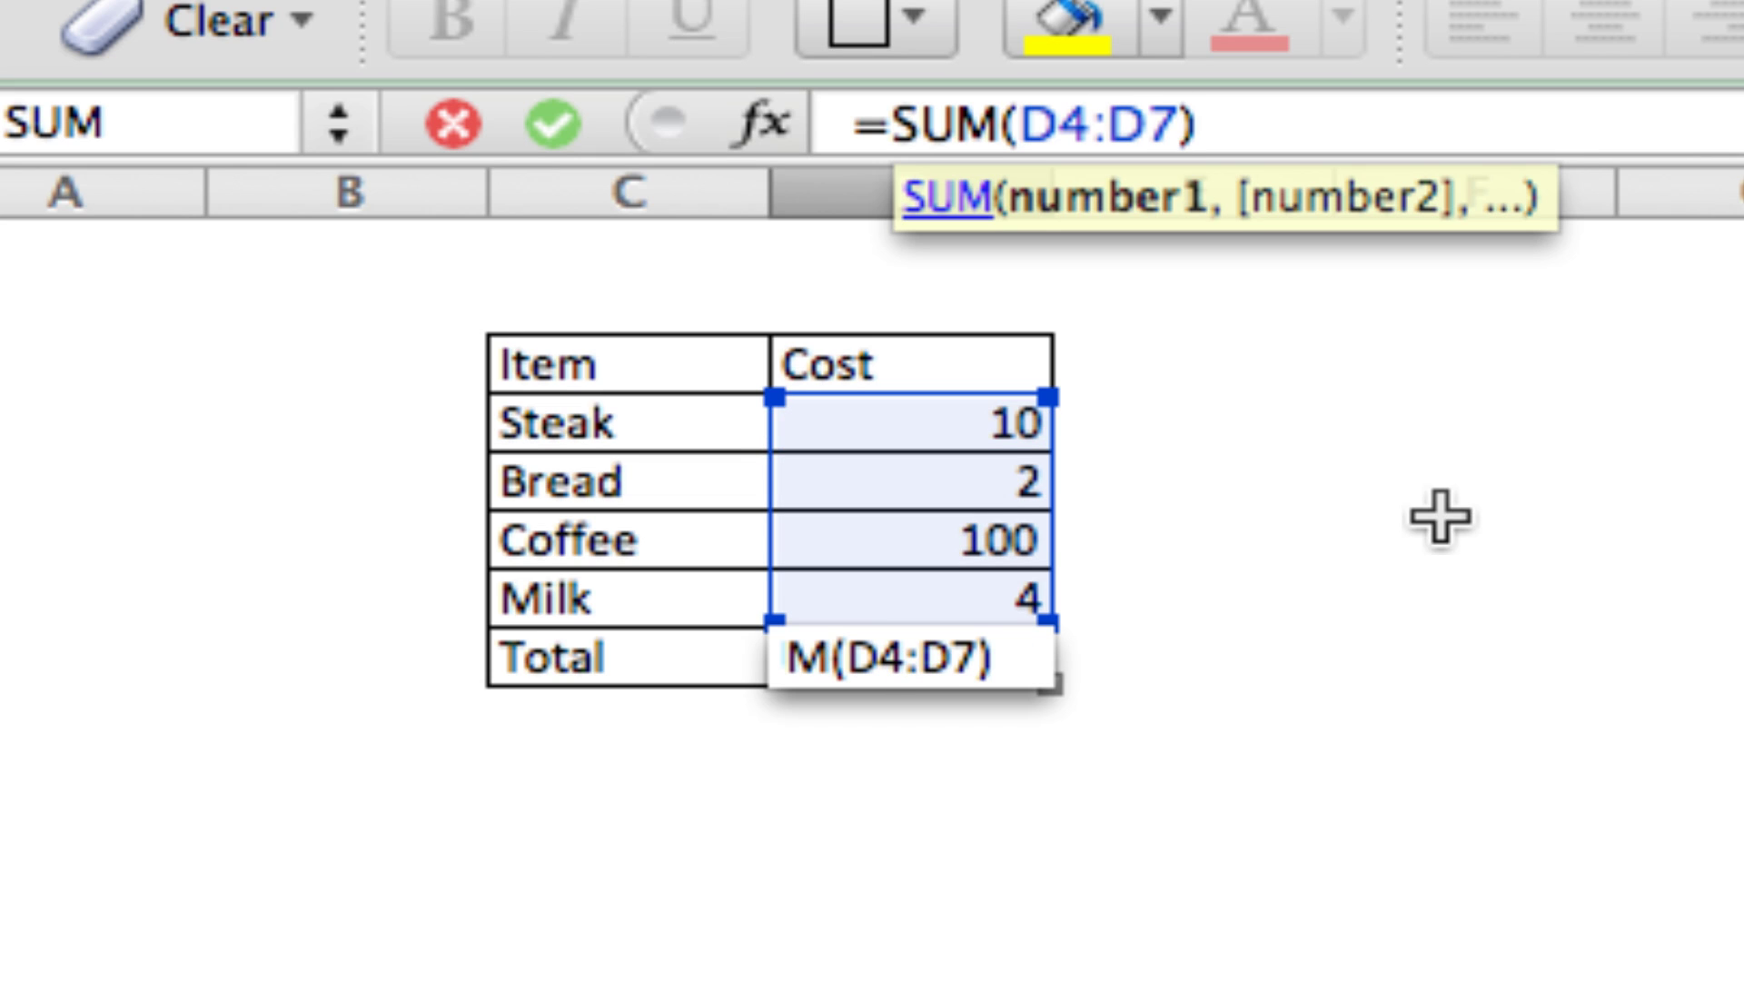
{"action": "key", "text": "Return"}
{"action": "key", "text": "Up"}
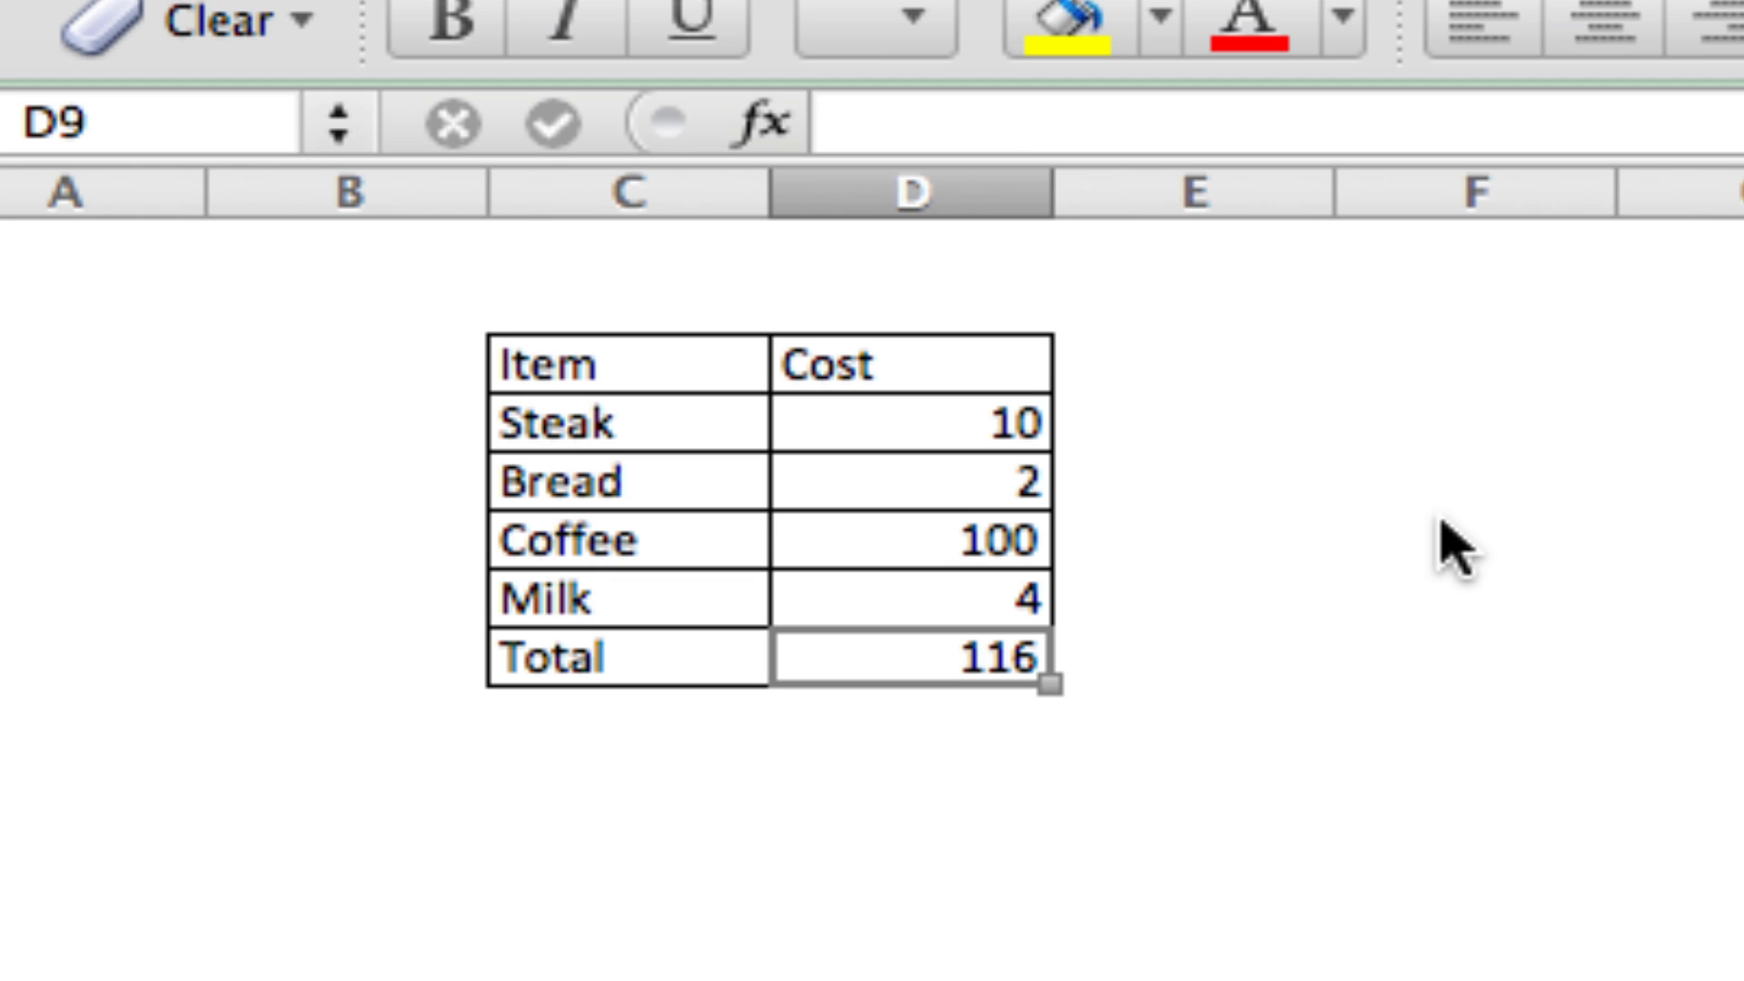
Re-enter the range in the D8 total formula by selecting cost cells D4 through D7 on the sheet, giving =SUM(D4:D7).
{"action": "left_click_drag", "start_coordinate": [1347, 122], "coordinate": [1017, 125]}
{"action": "key", "text": "BackSpace"}
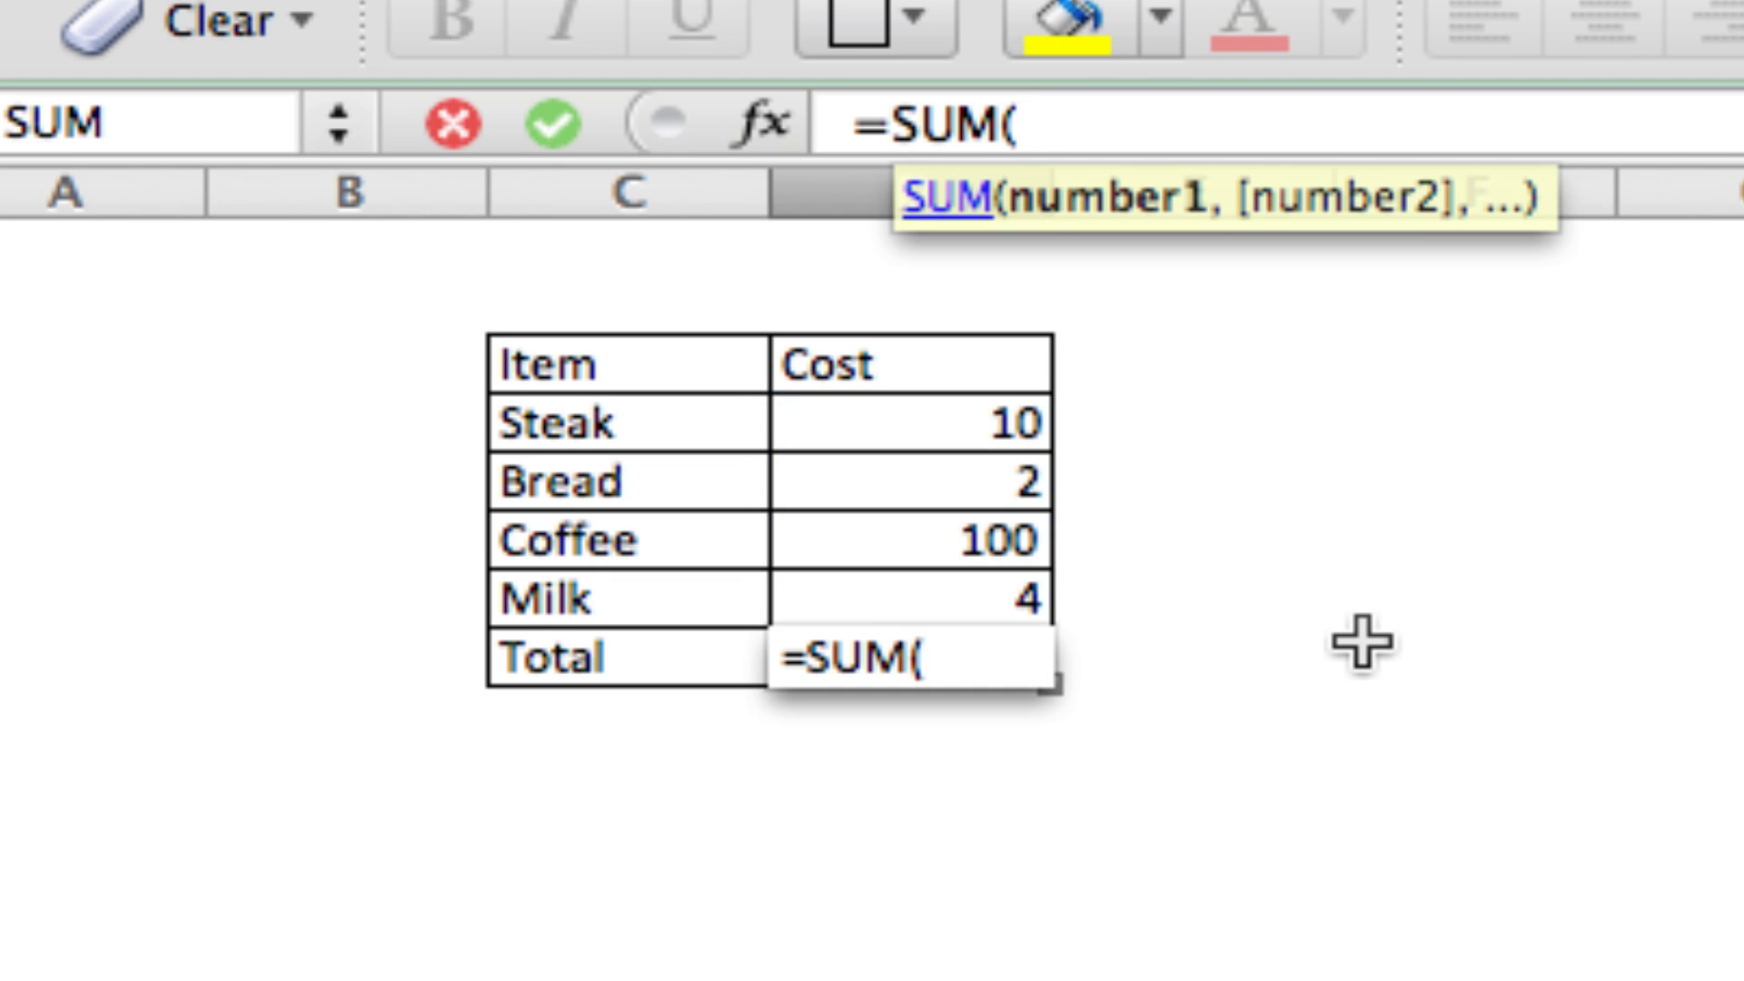
{"action": "left_click", "coordinate": [979, 423]}
{"action": "left_click_drag", "start_coordinate": [949, 450], "coordinate": [938, 585]}
{"action": "type", "text": ")"}
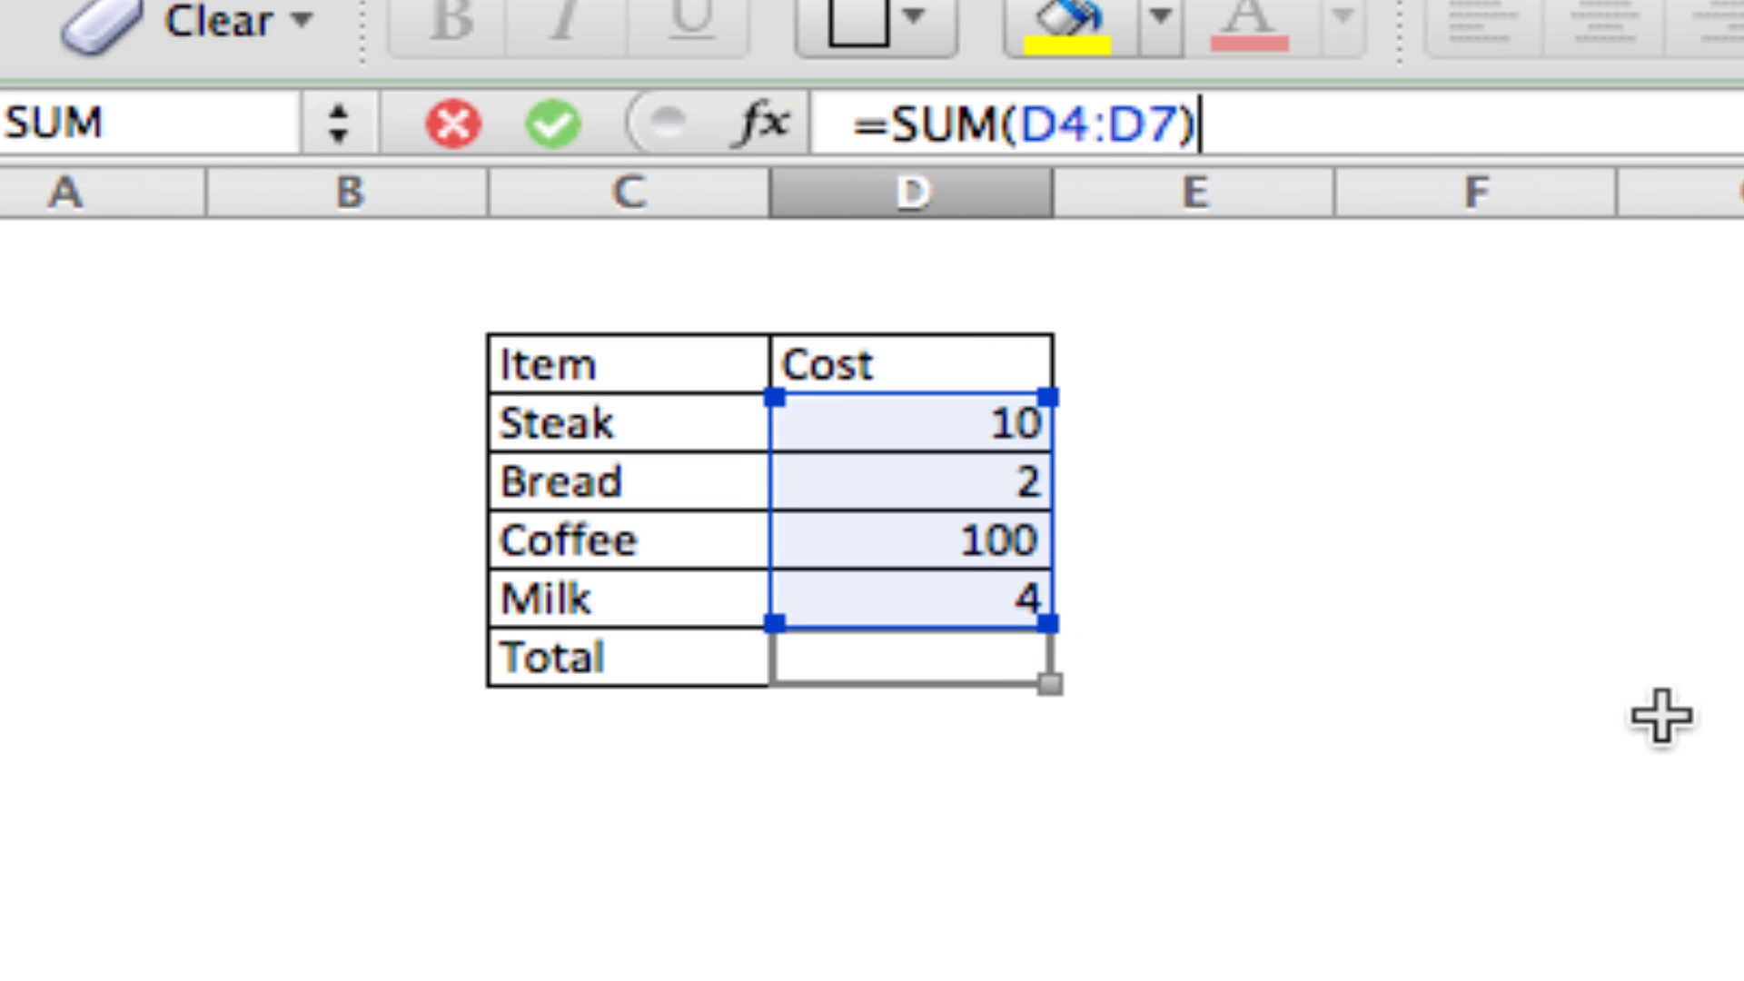
{"action": "key", "text": "Return"}
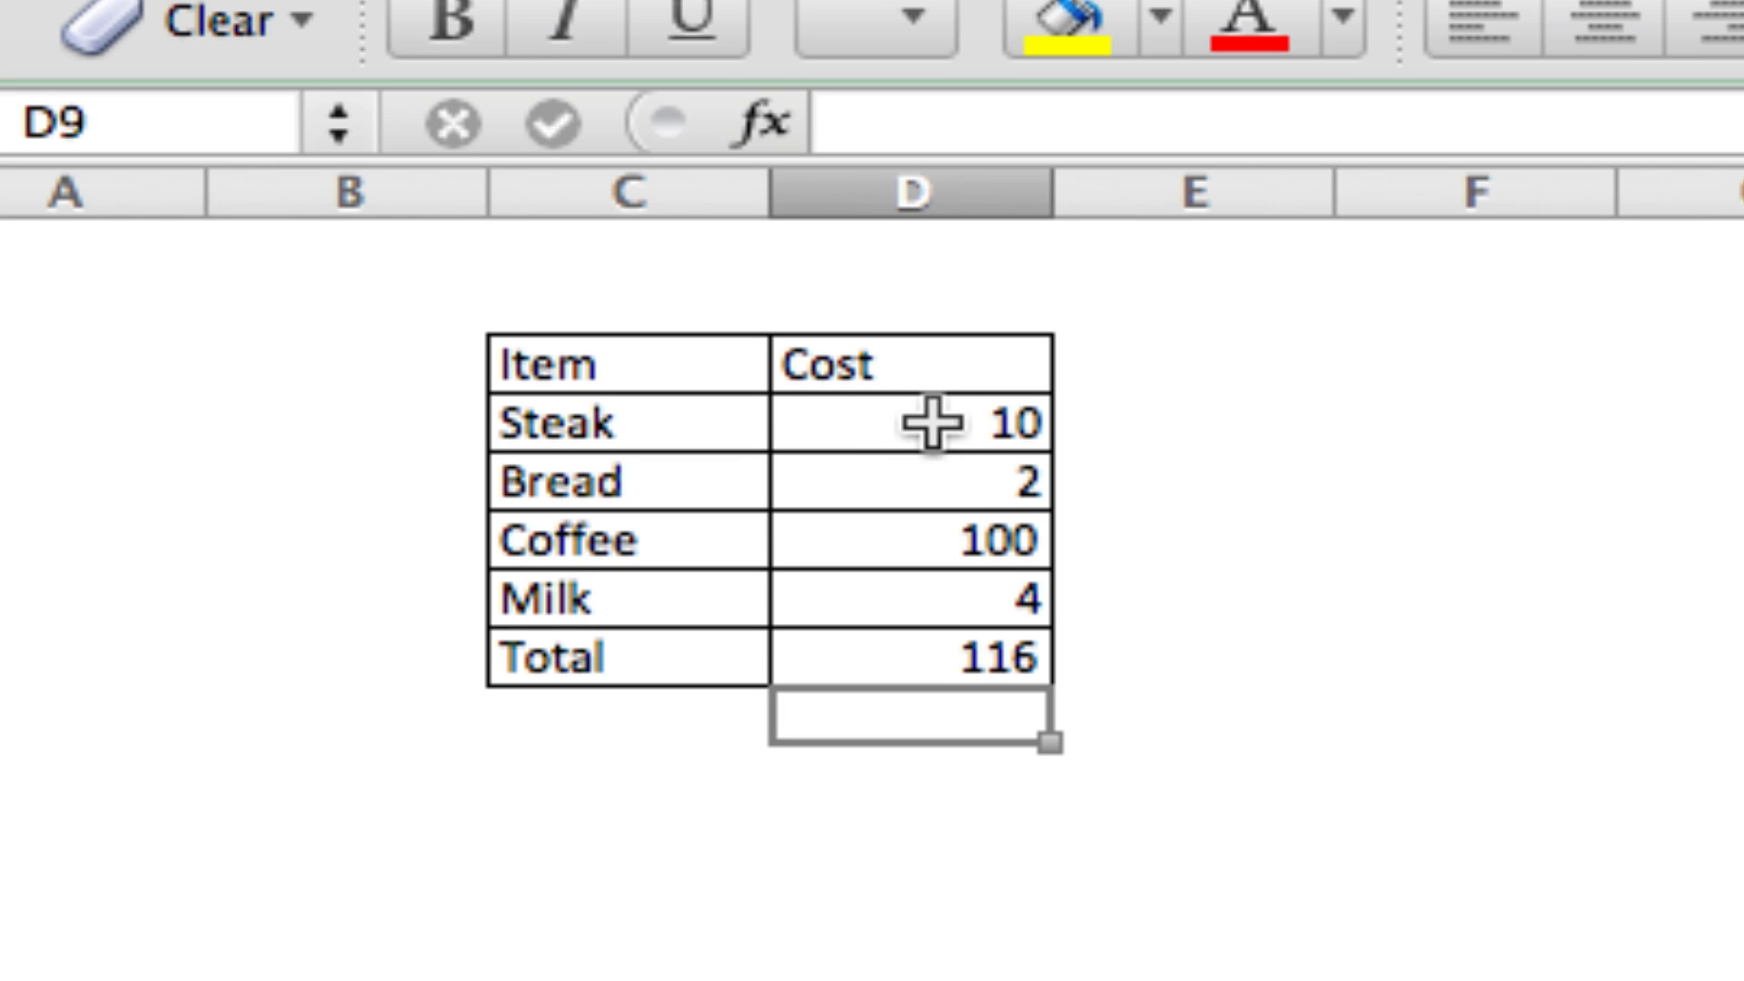
Apply the Currency number format to the costs and total in D4:D8.
{"action": "left_click_drag", "start_coordinate": [930, 422], "coordinate": [933, 623]}
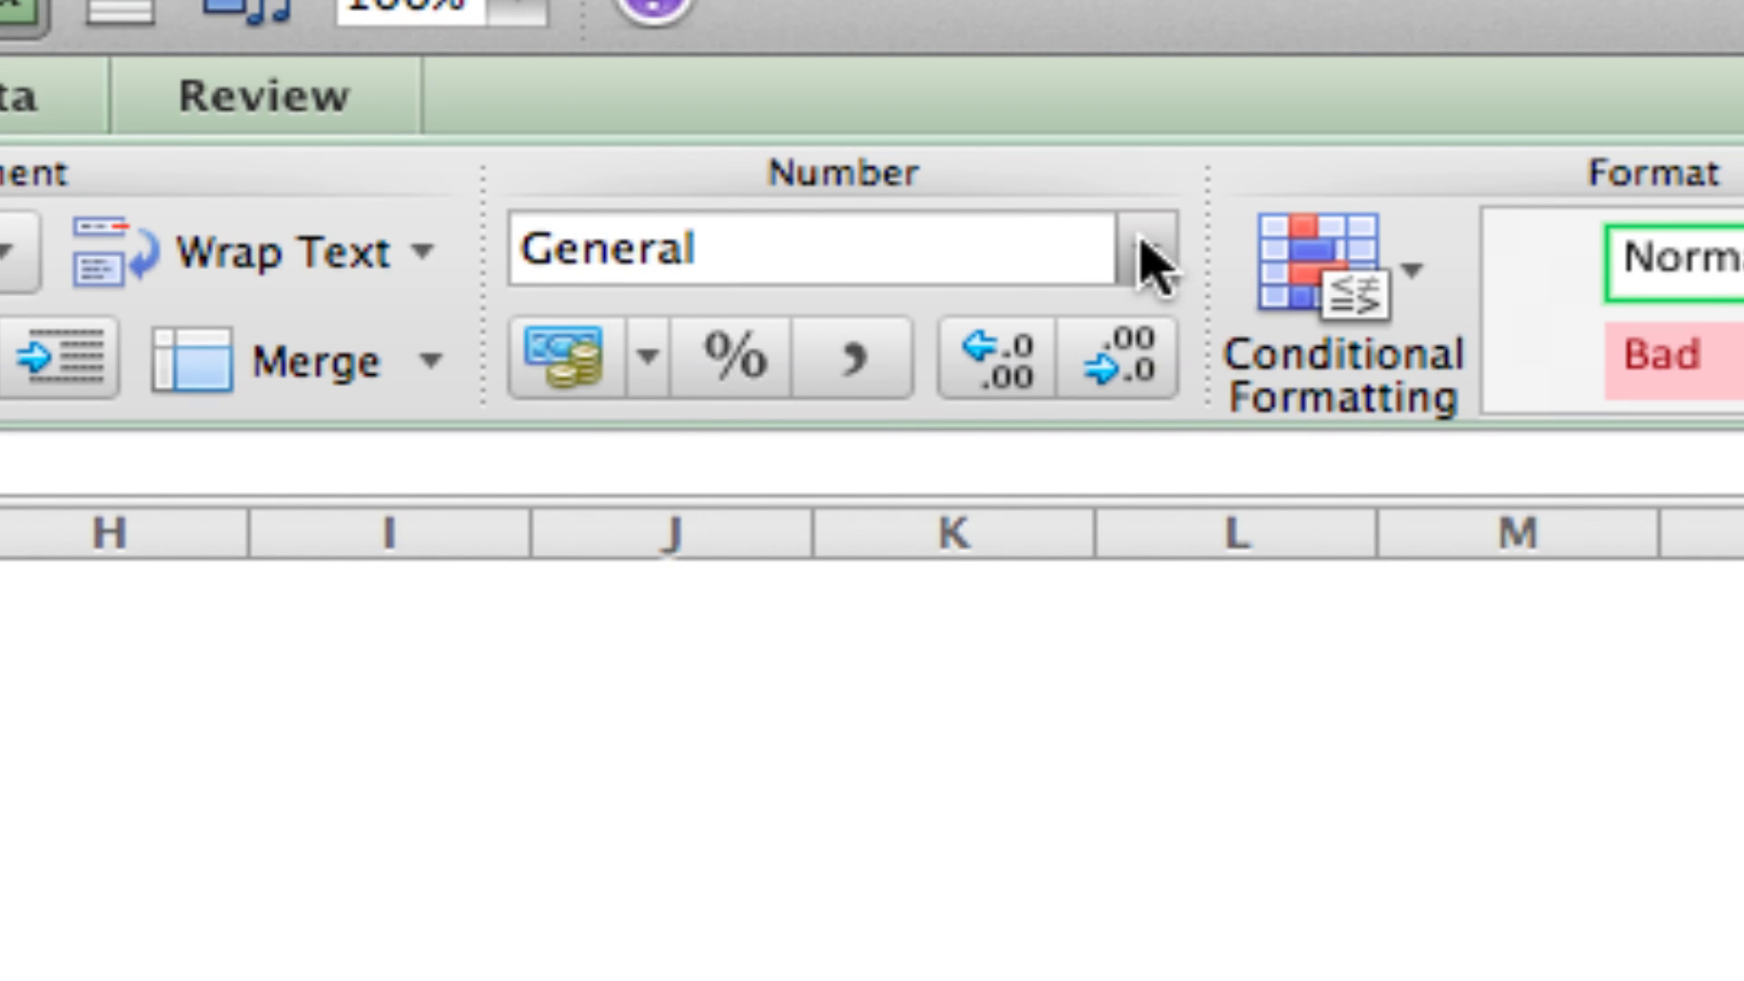
{"action": "left_click", "coordinate": [1144, 247]}
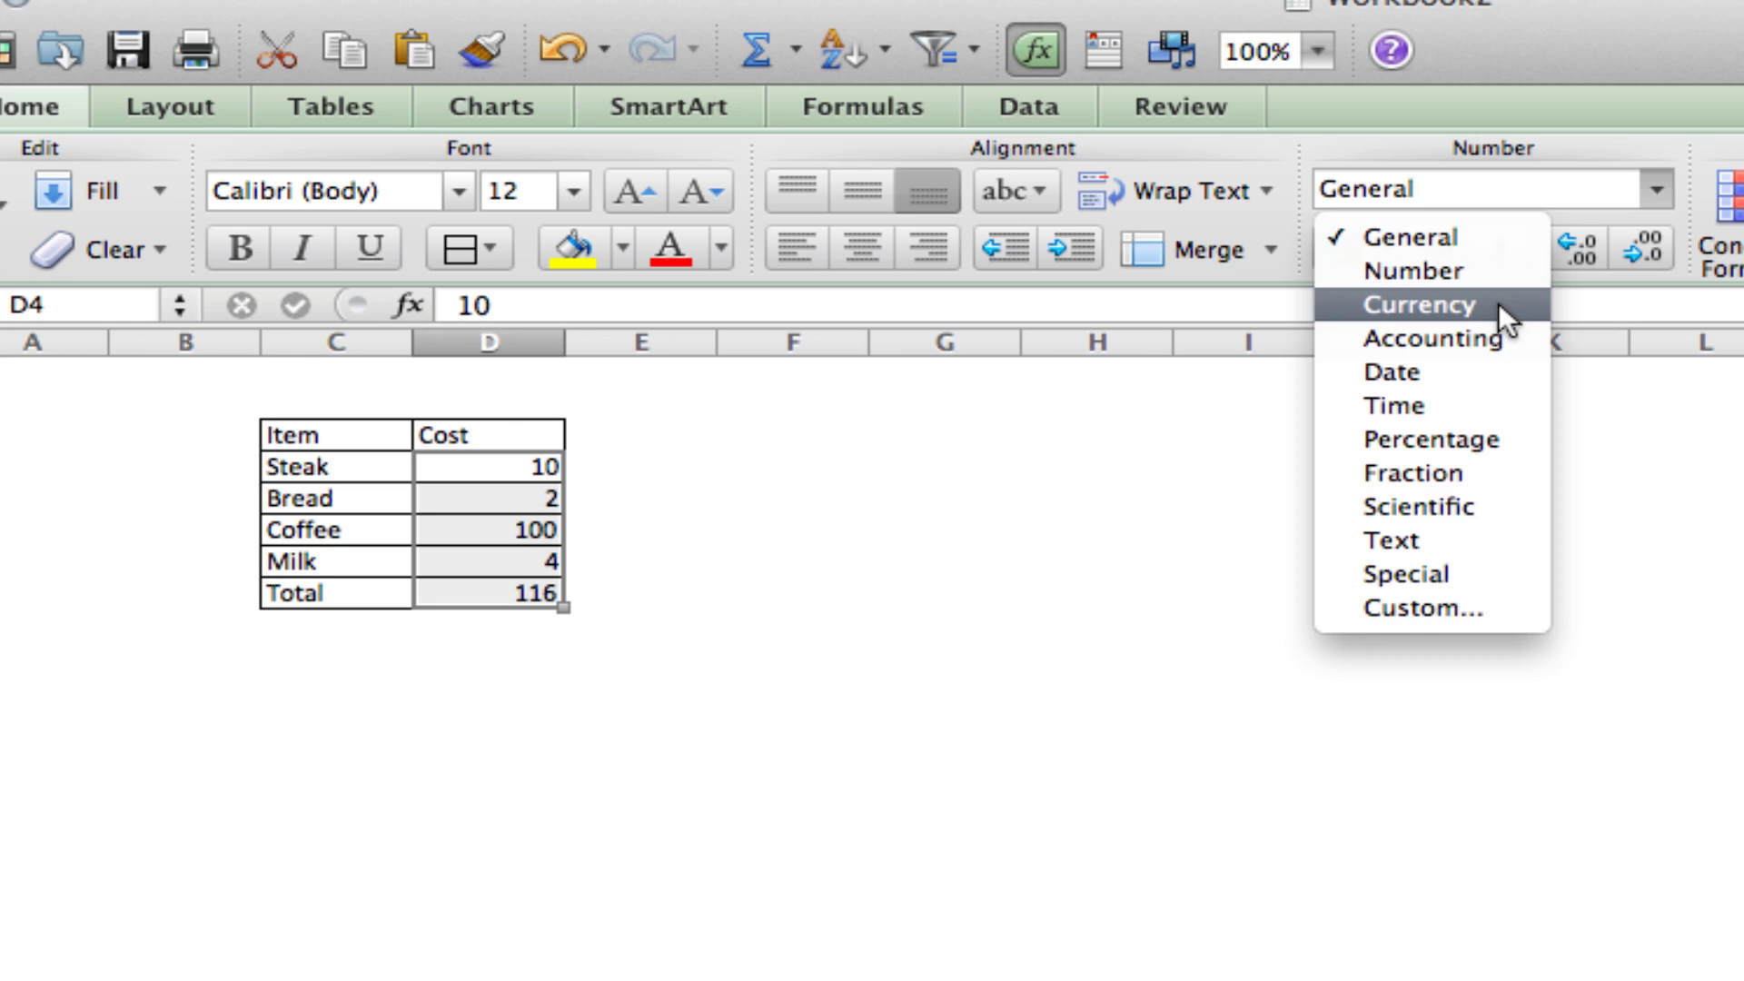
{"action": "left_click", "coordinate": [854, 465]}
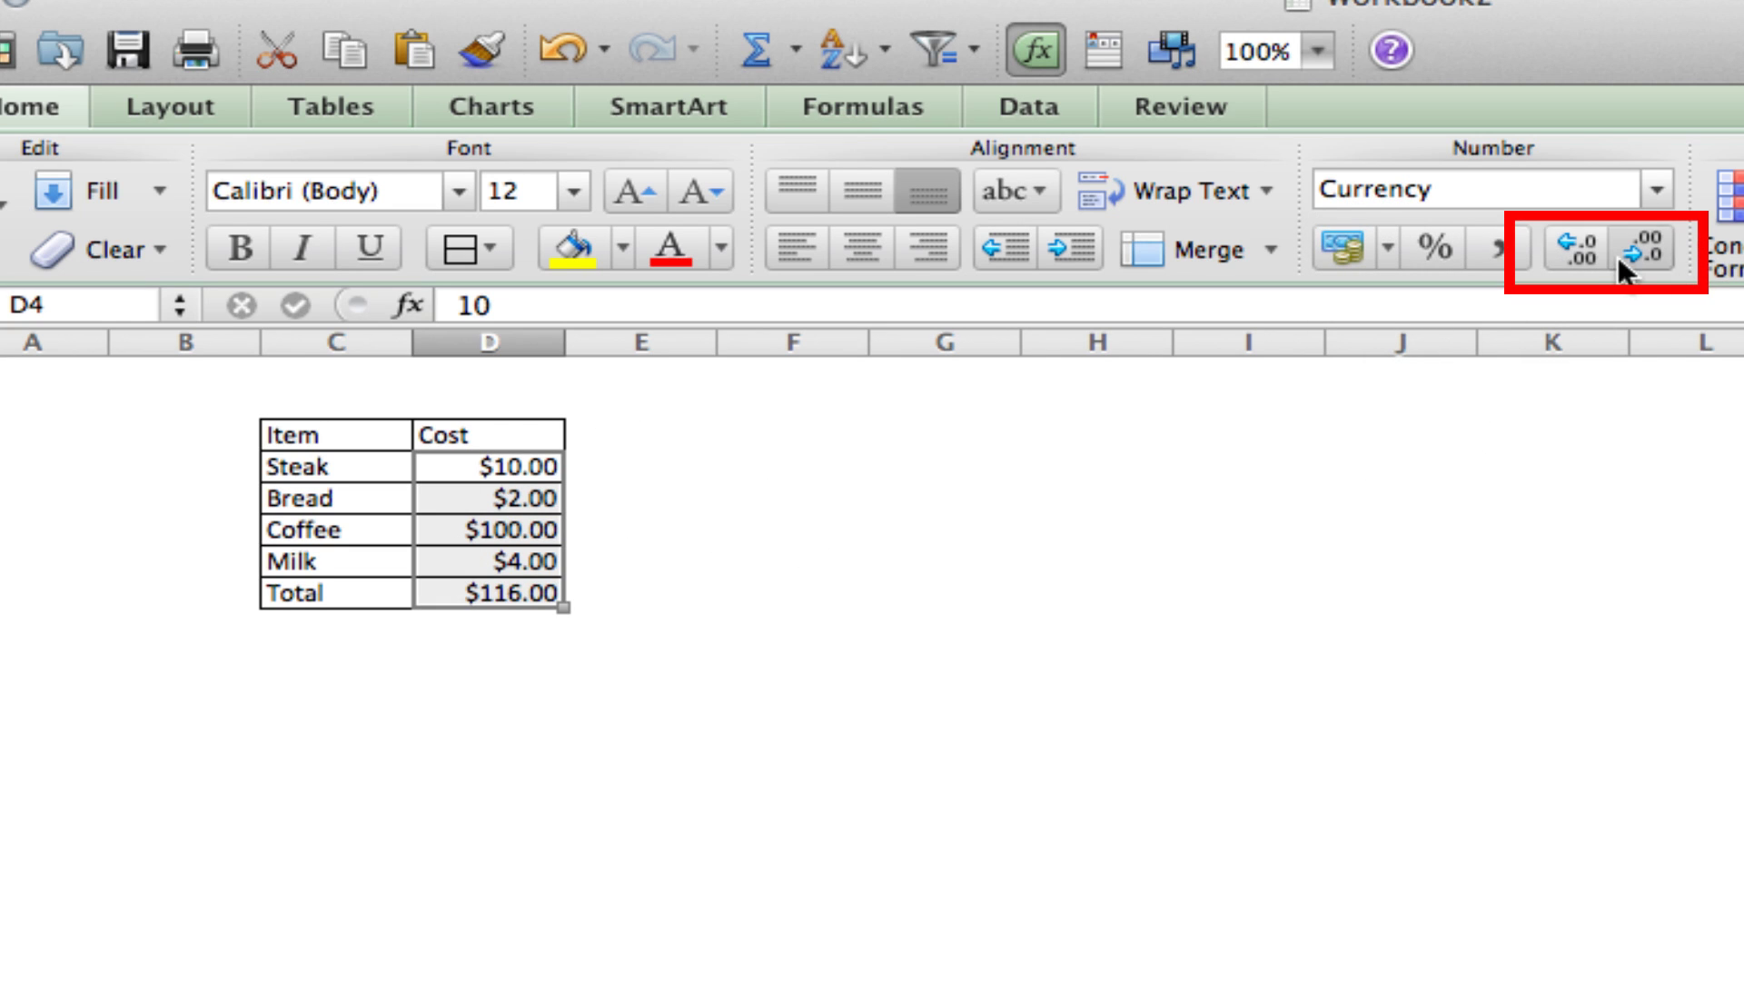
Try more and fewer decimal places on the amounts in D4:D8, finishing at two decimals.
{"action": "left_click", "coordinate": [1589, 258]}
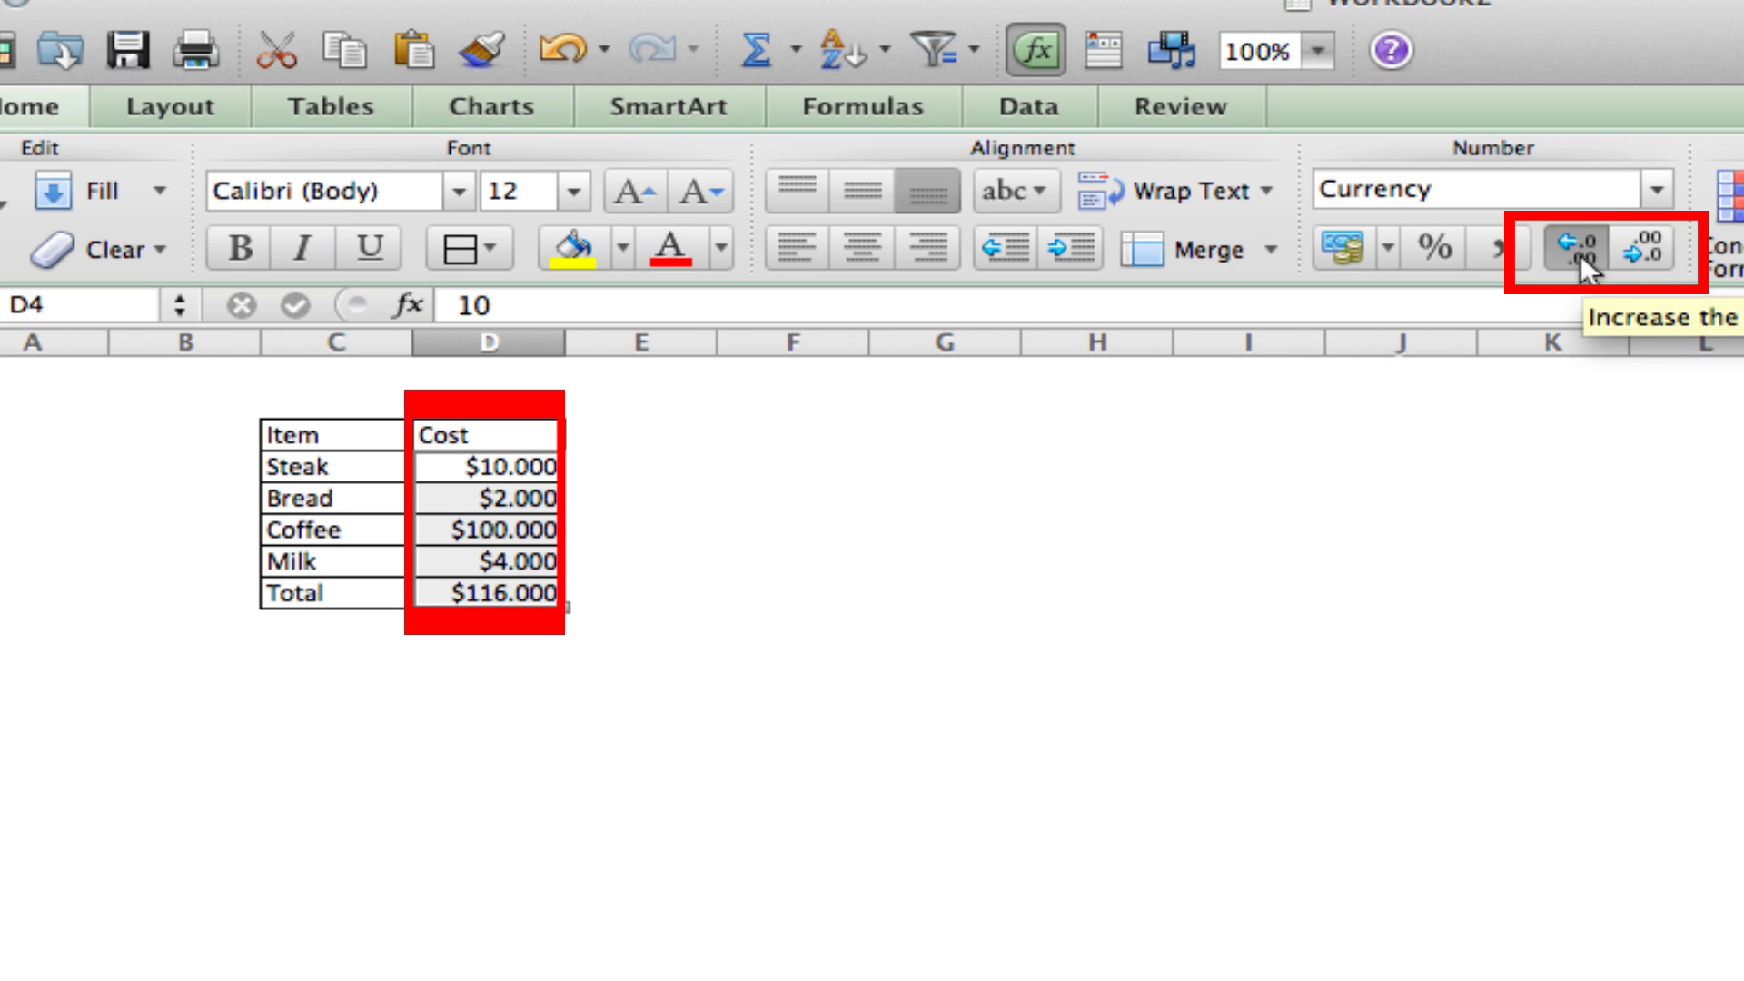
{"action": "left_click", "coordinate": [1580, 254]}
{"action": "left_click", "coordinate": [1626, 248]}
{"action": "left_click", "coordinate": [1625, 248]}
{"action": "left_click", "coordinate": [1626, 248]}
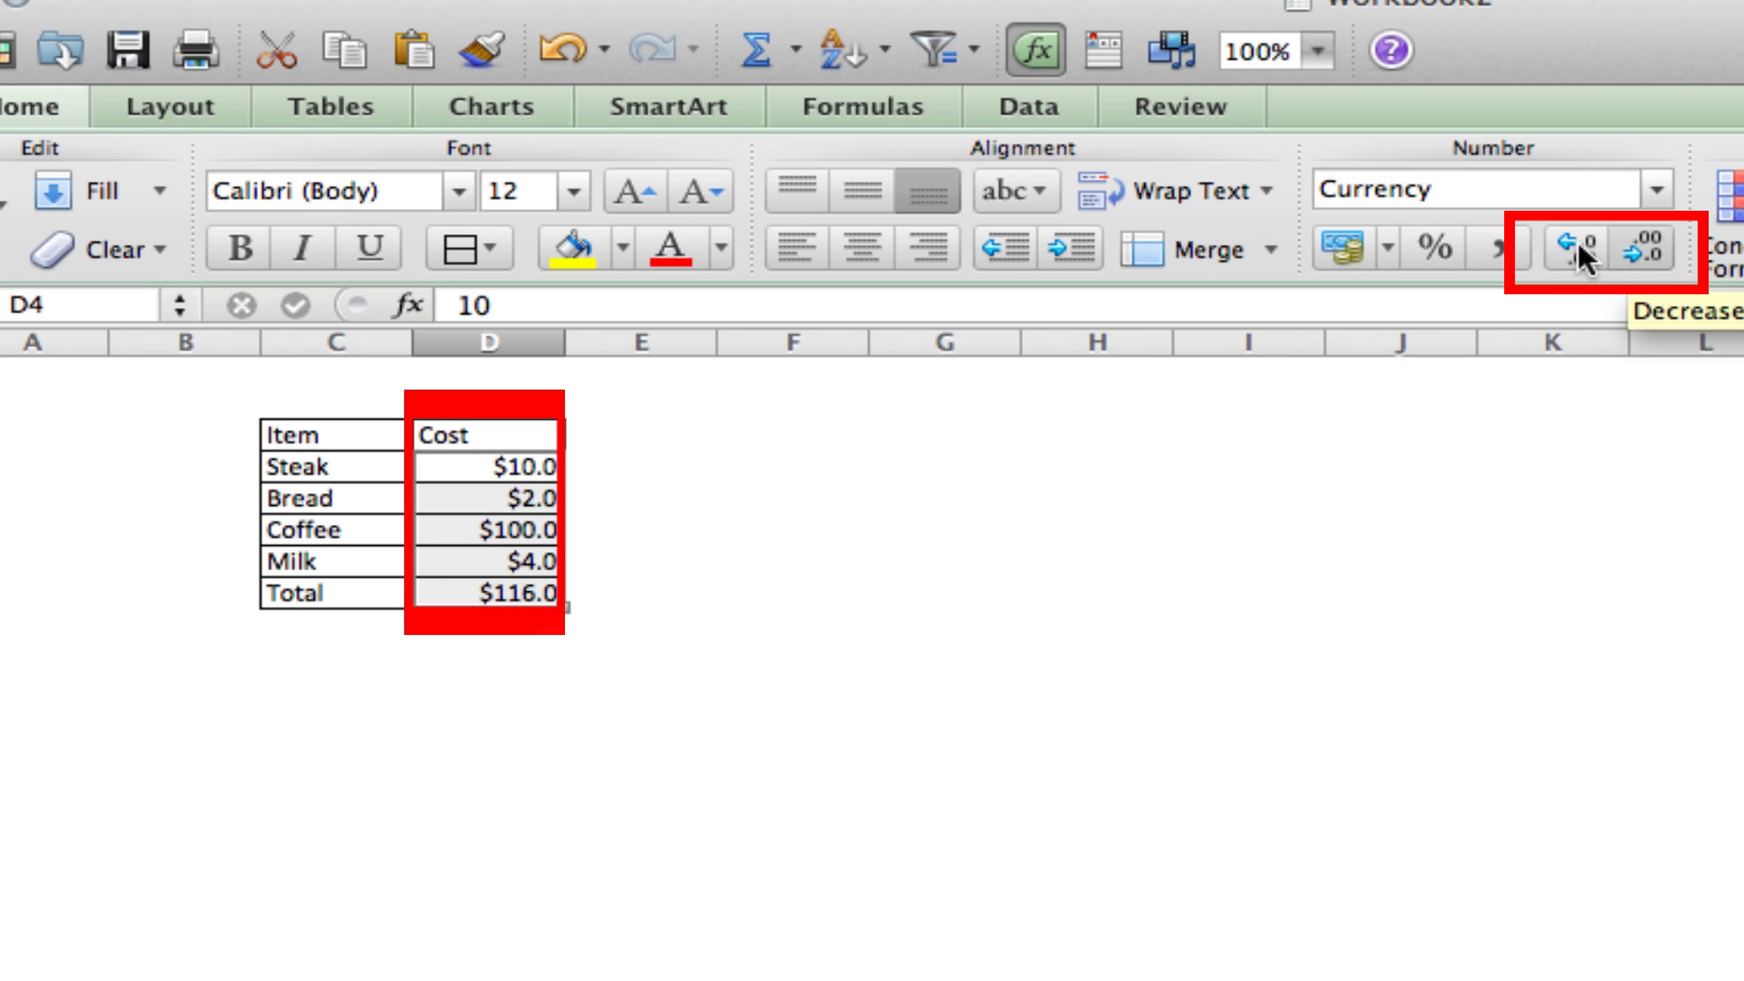
{"action": "left_click", "coordinate": [1578, 243]}
{"action": "left_click", "coordinate": [1215, 743]}
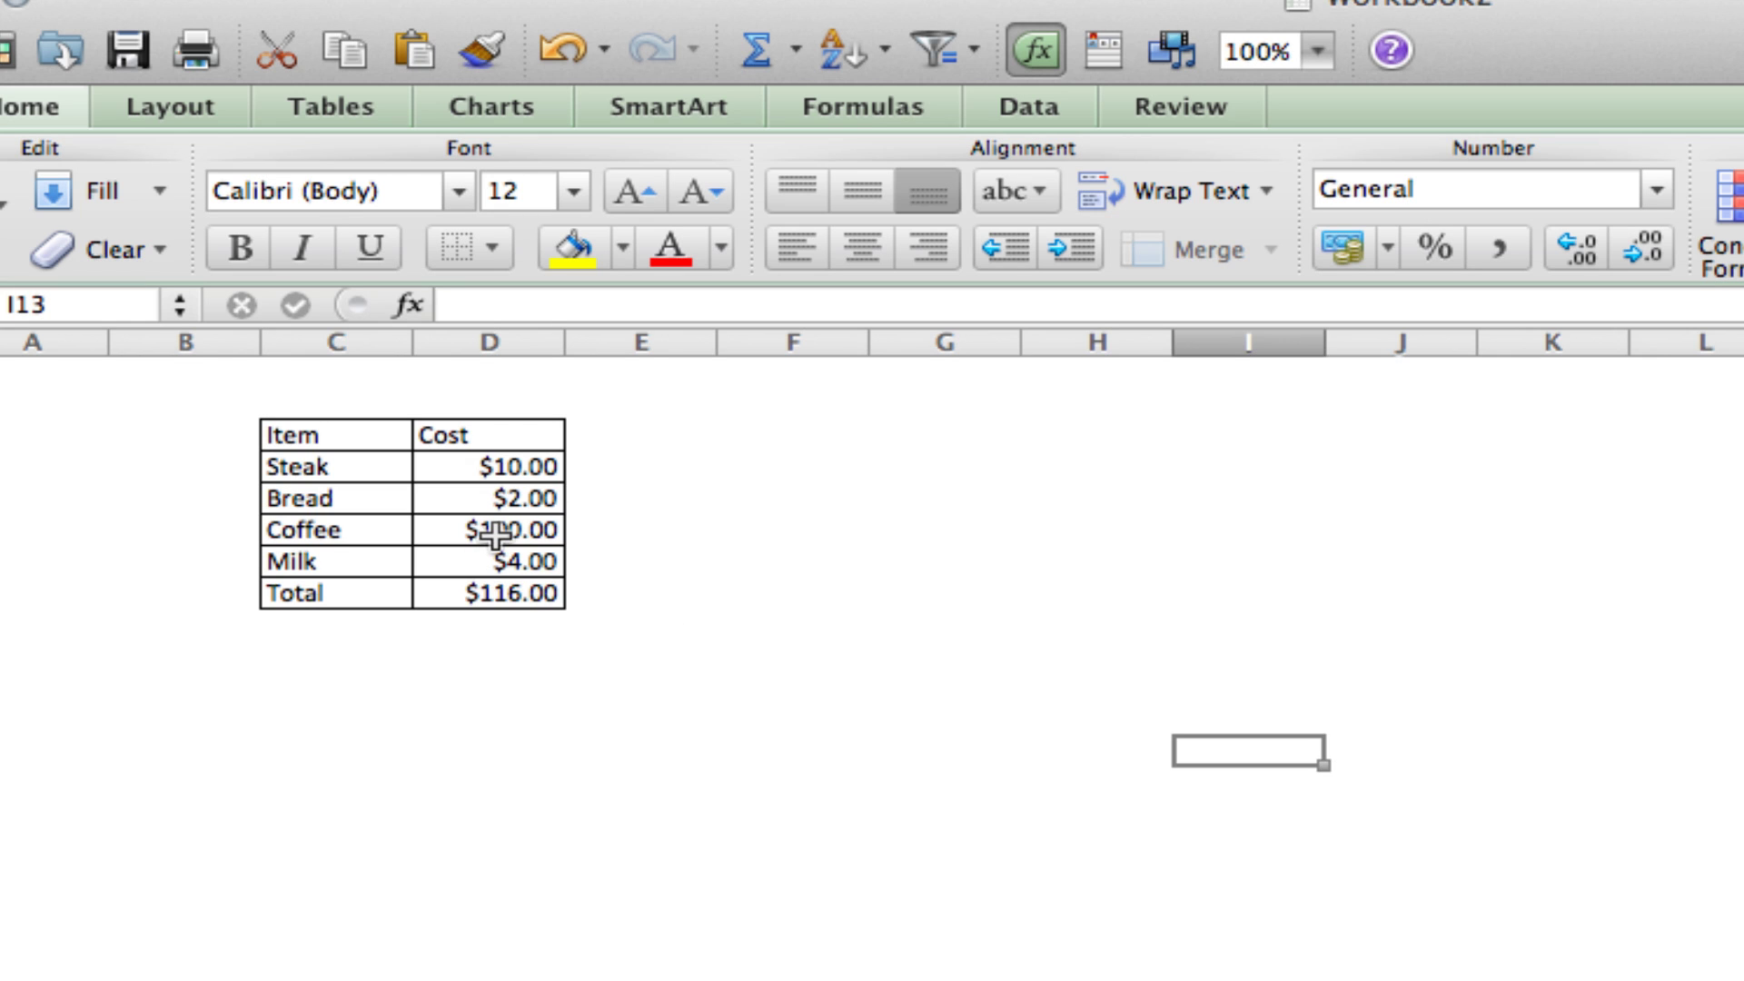
Change the cost of Steak in D4 to 20.
{"action": "left_click", "coordinate": [533, 463]}
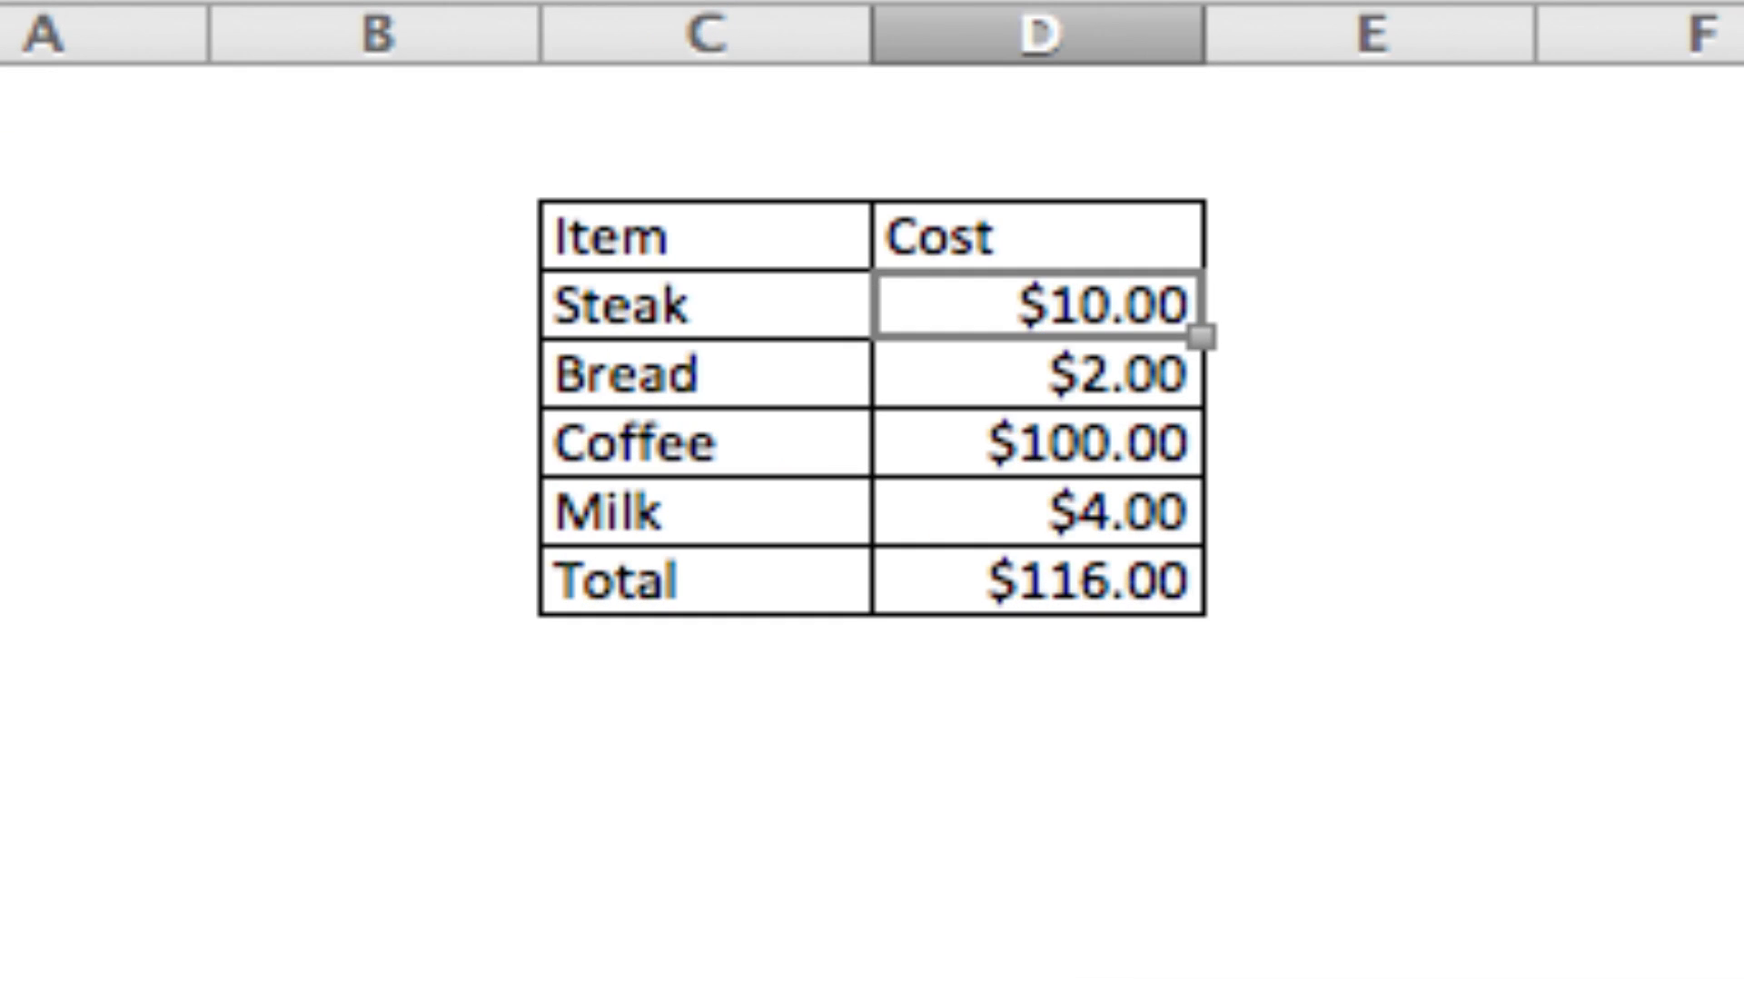
{"action": "type", "text": "20"}
{"action": "key", "text": "Return"}
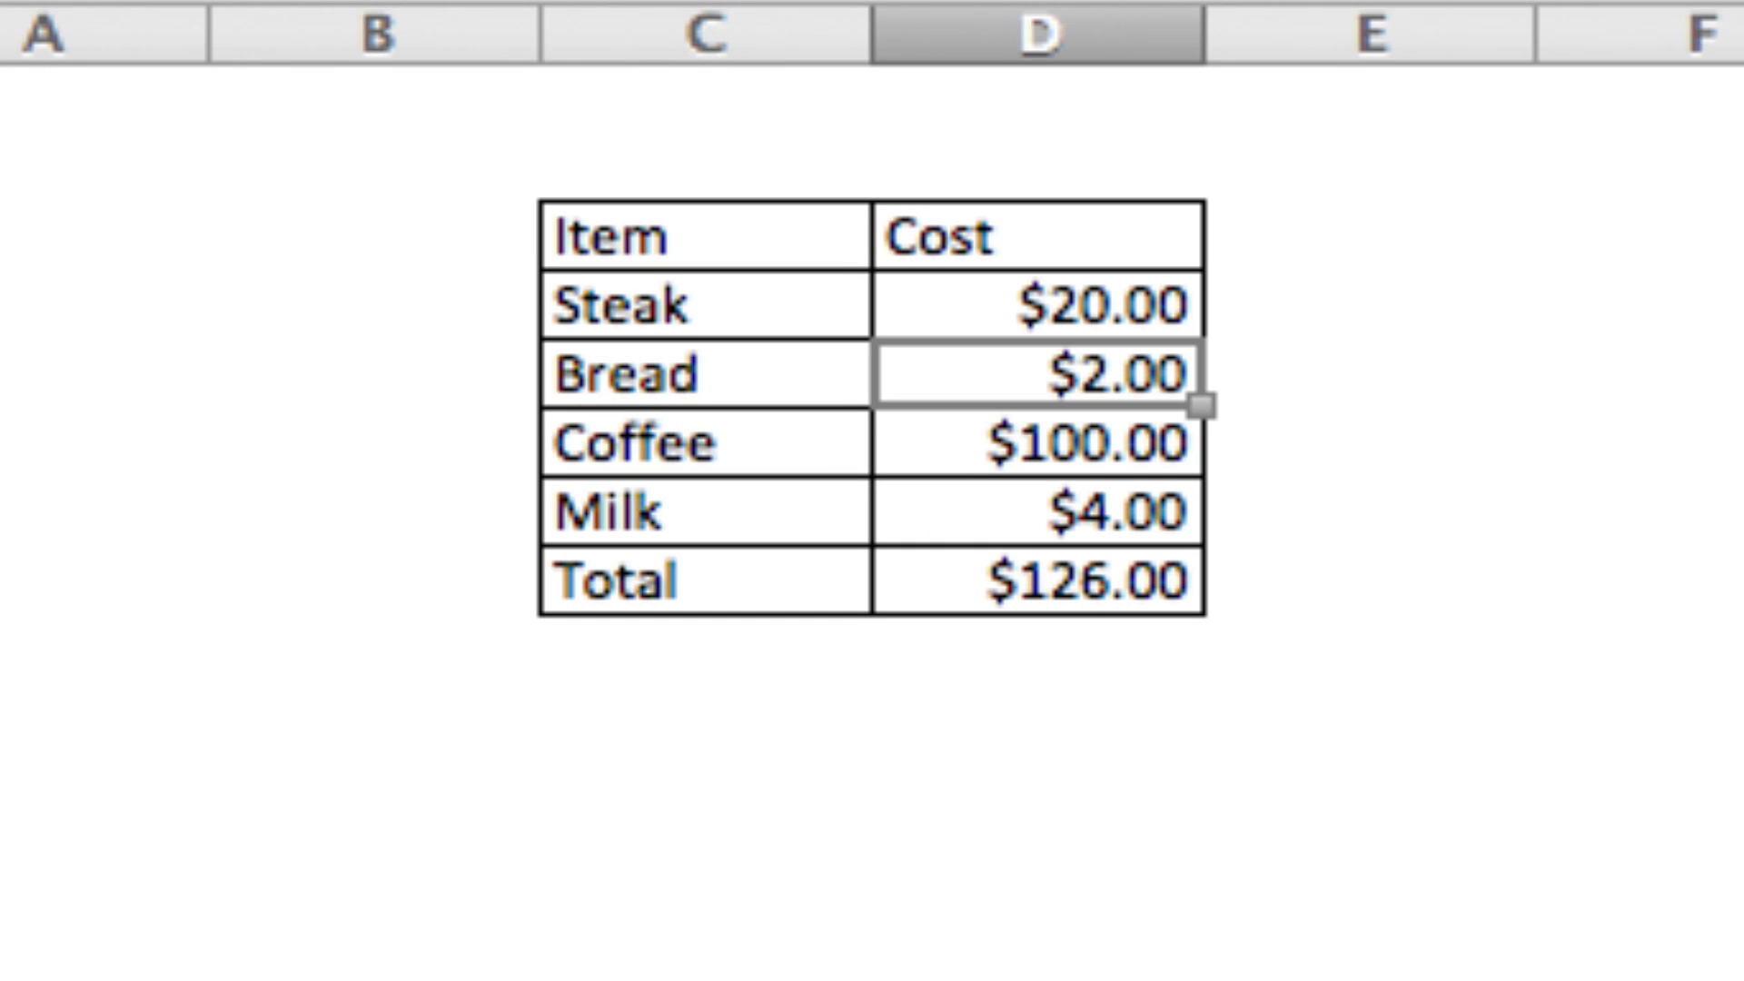